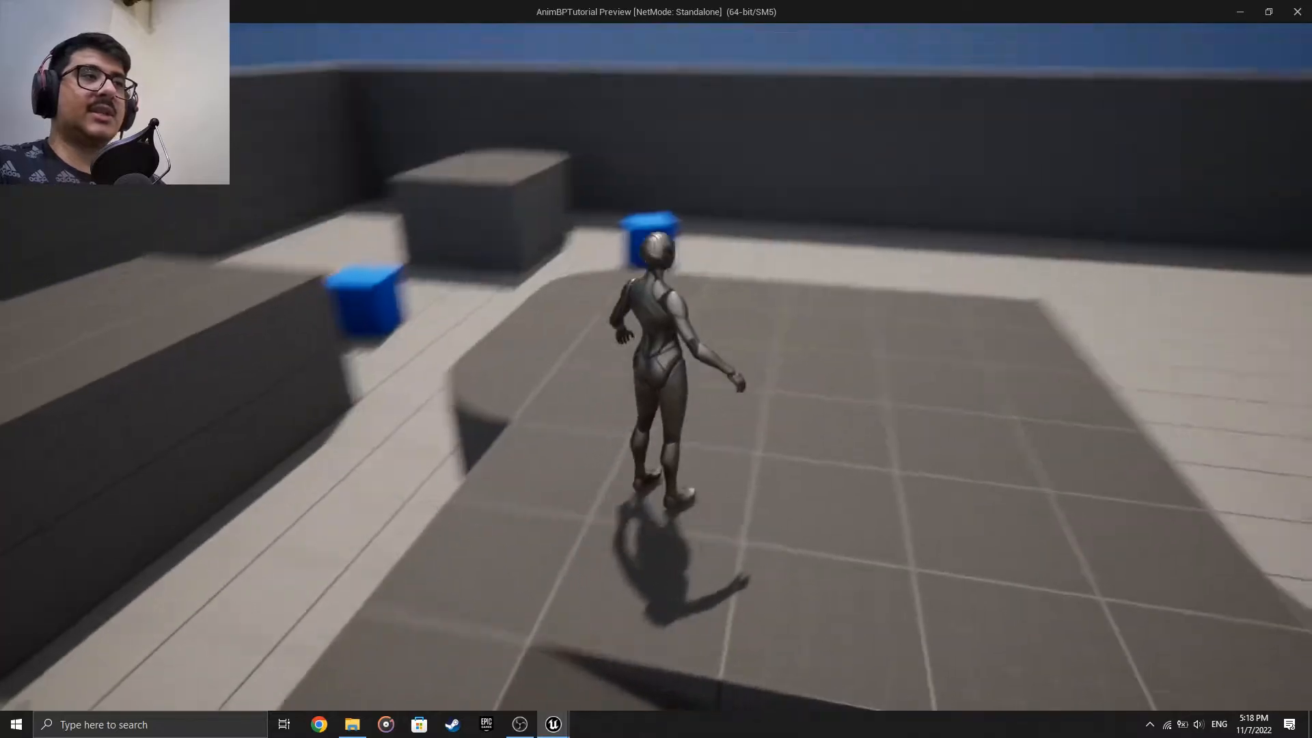
Run and jump the character around the level in the standalone preview to examine its movement animations.
key(w)
key(space)
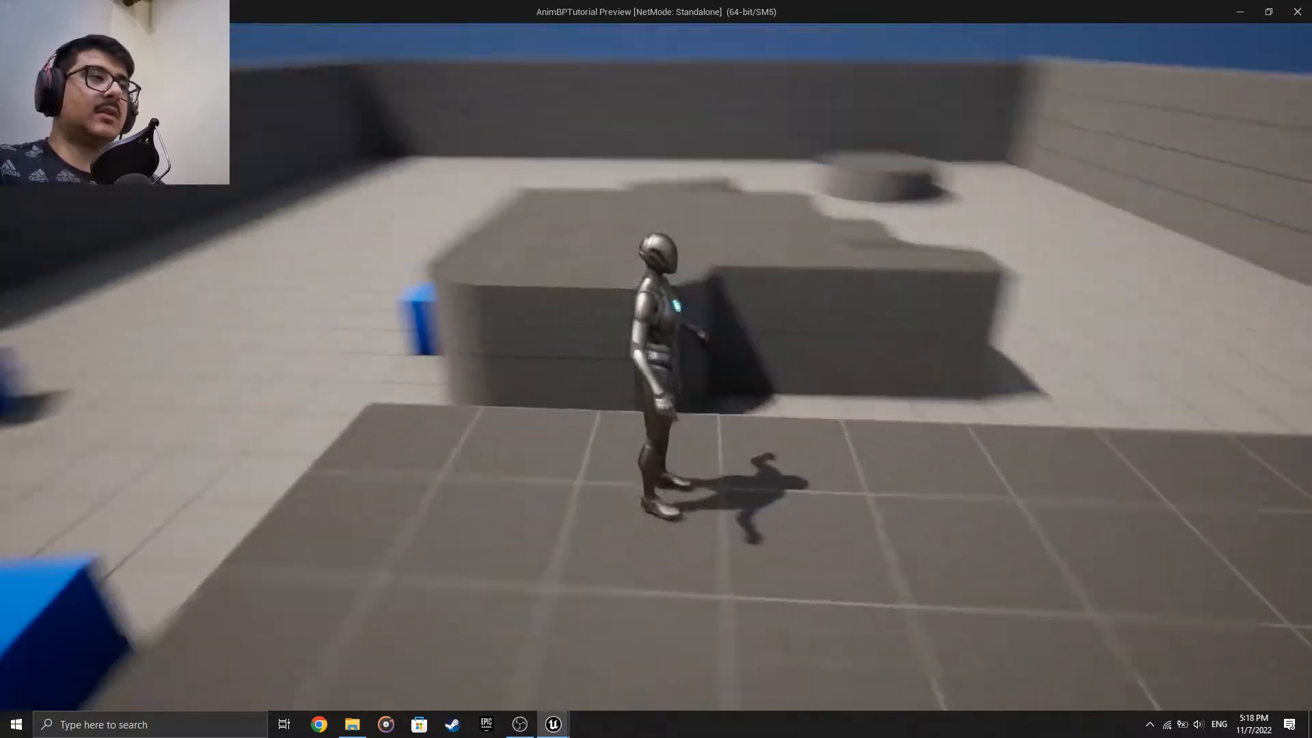
key(w)
key(space)
key(a)
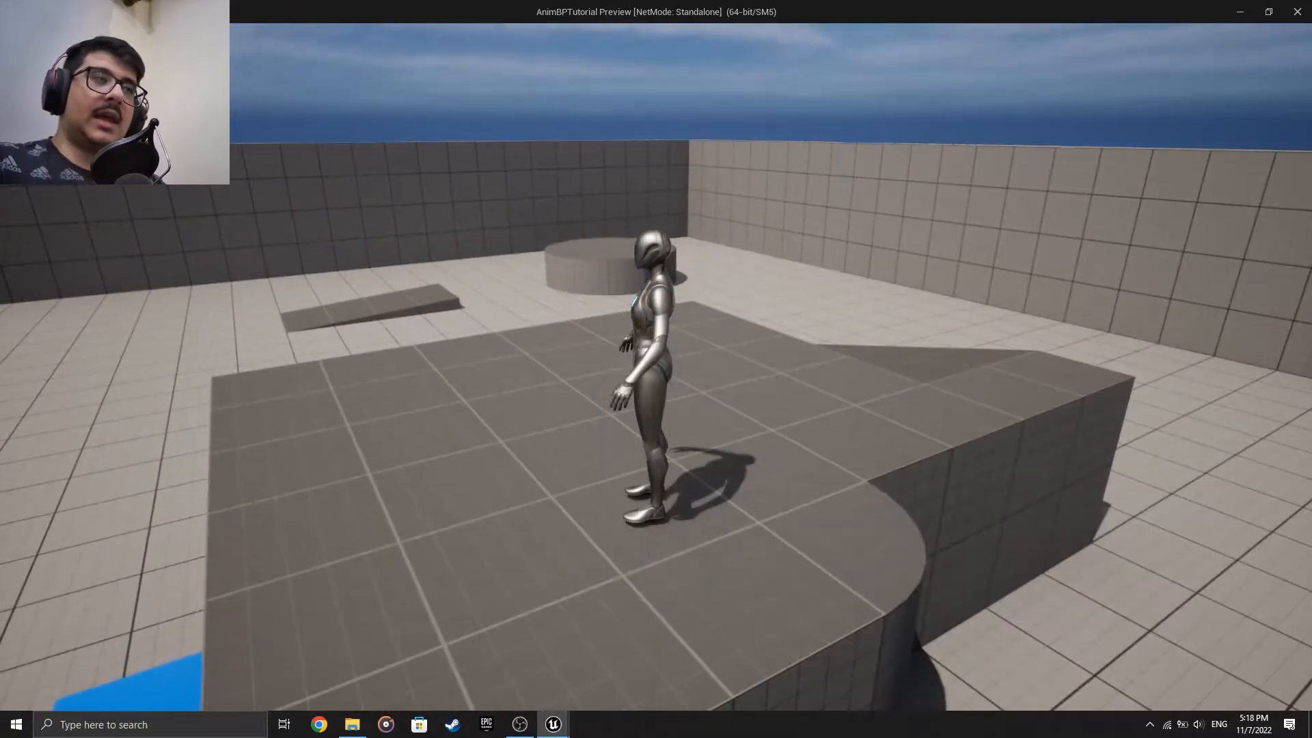
key(w)
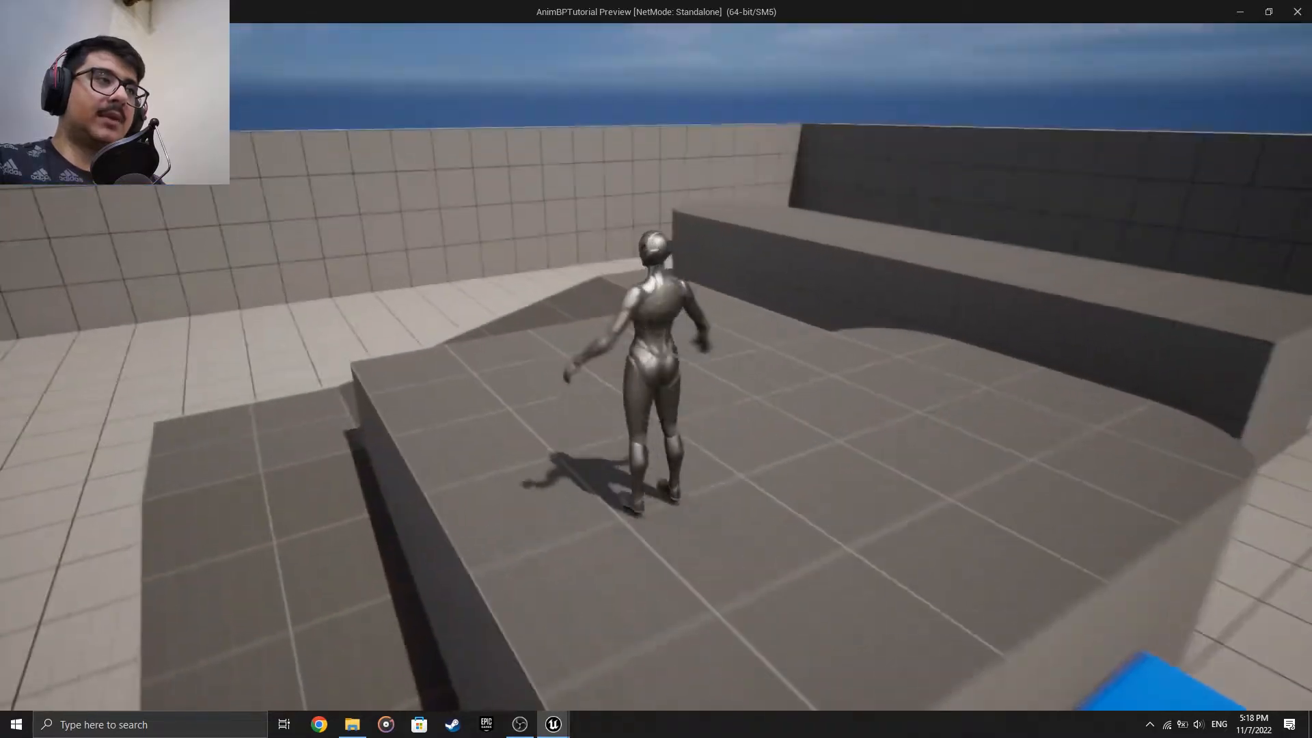
key(w)
key(space)
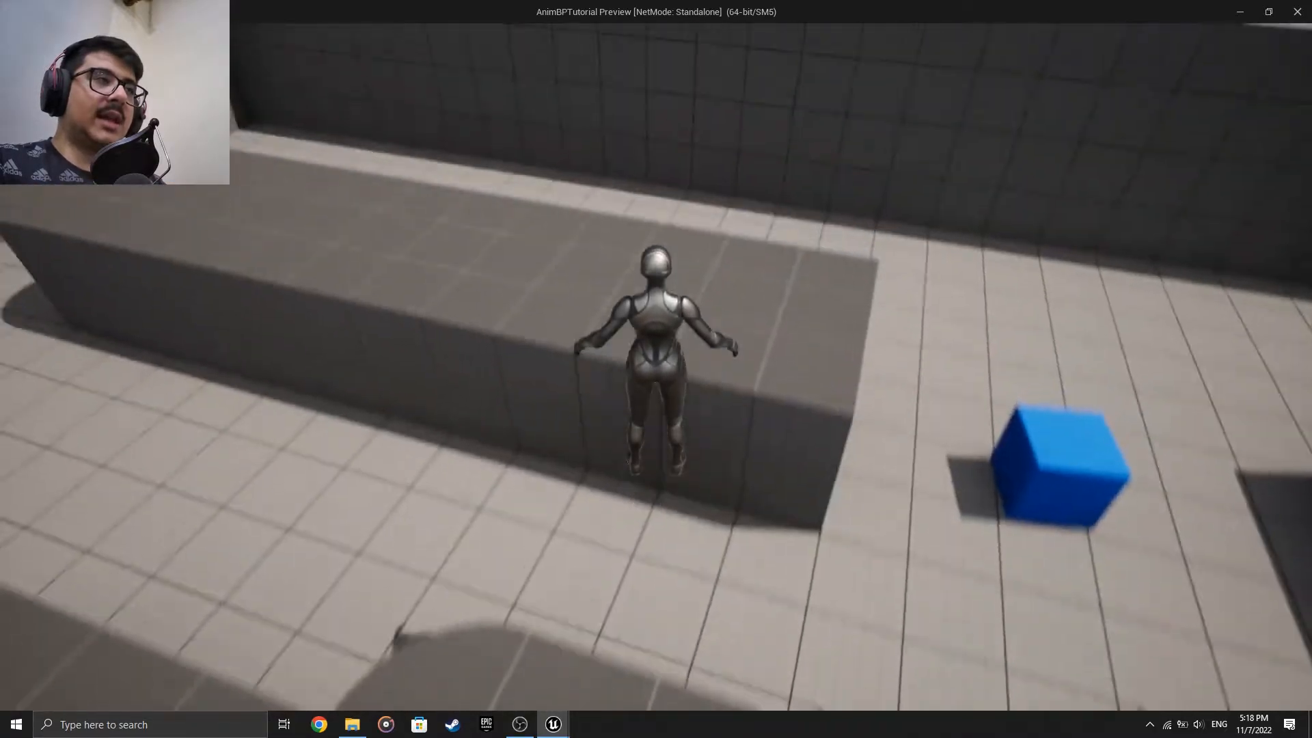
key(w)
key(space)
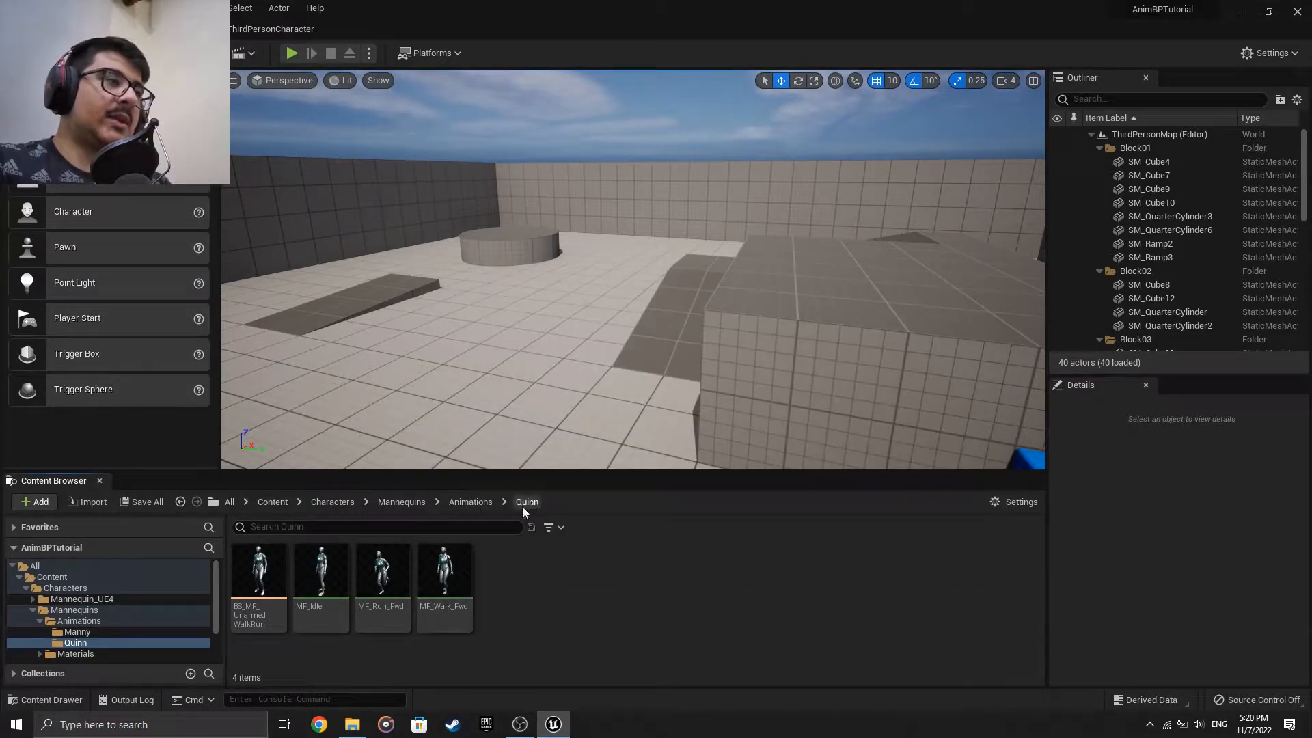
Look through the mannequin's animation assets in the Animations folder and its Manny subfolder.
mouse_move(316, 585)
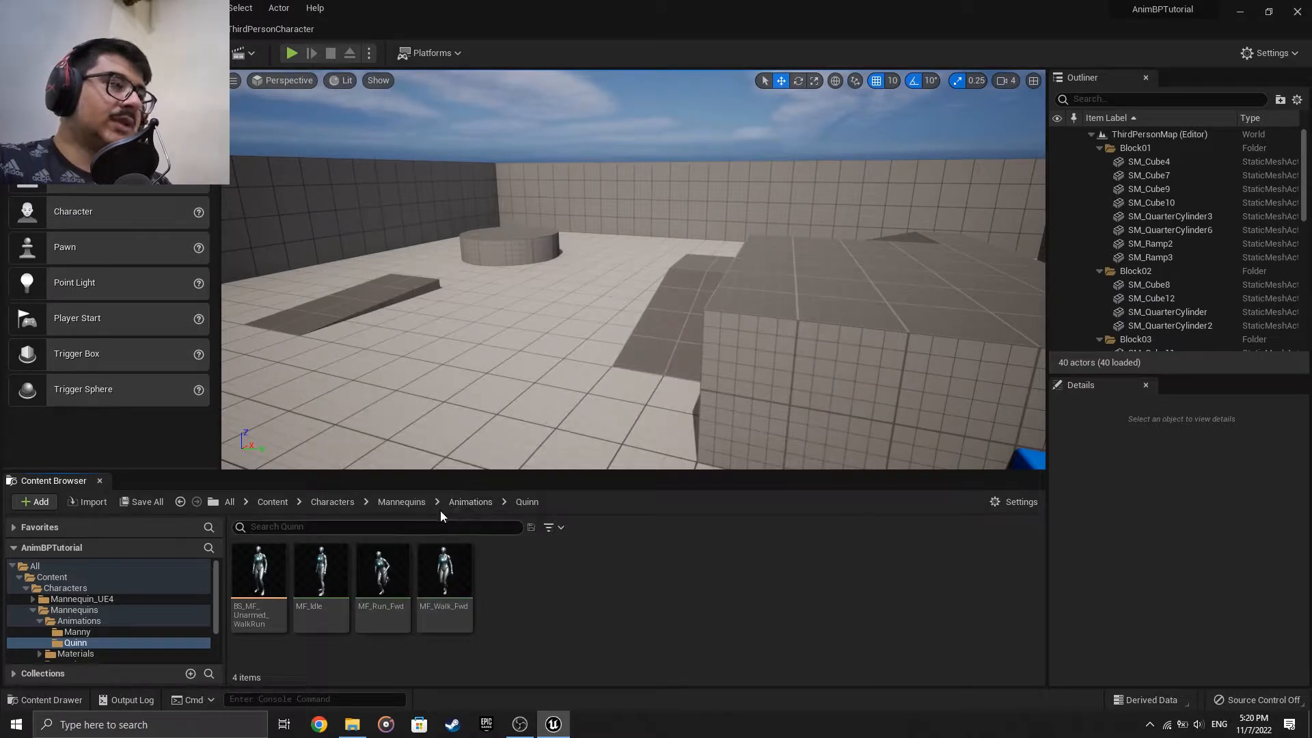
click(470, 506)
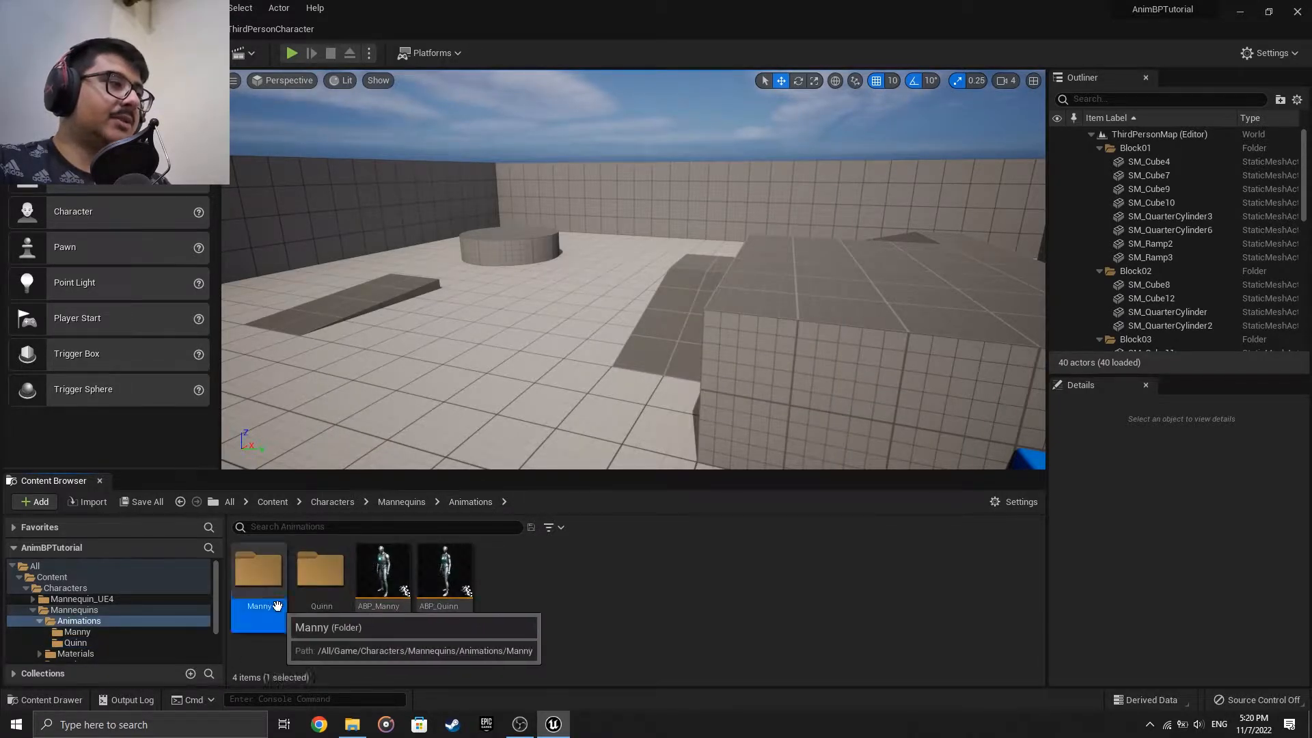
click(288, 612)
double_click(288, 613)
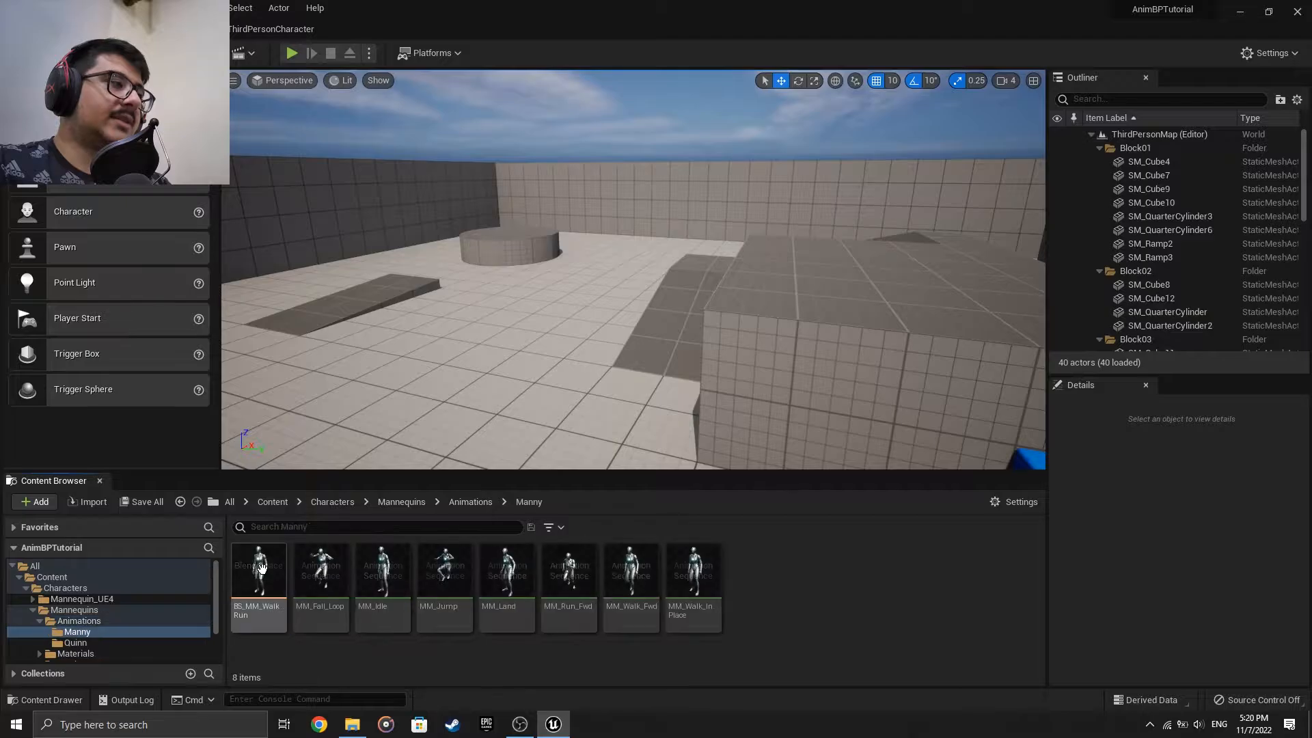
mouse_move(334, 579)
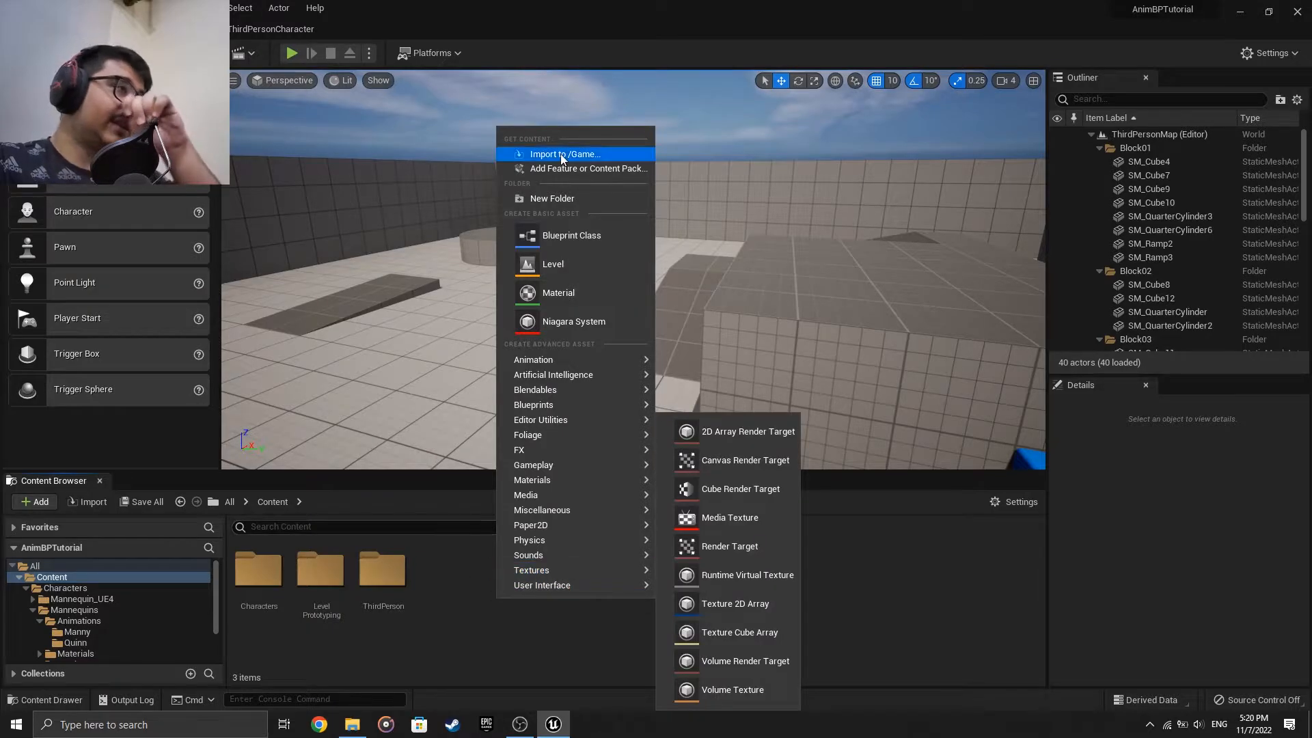
Create a folder named AnimBP in the Content folder and open it.
click(557, 199)
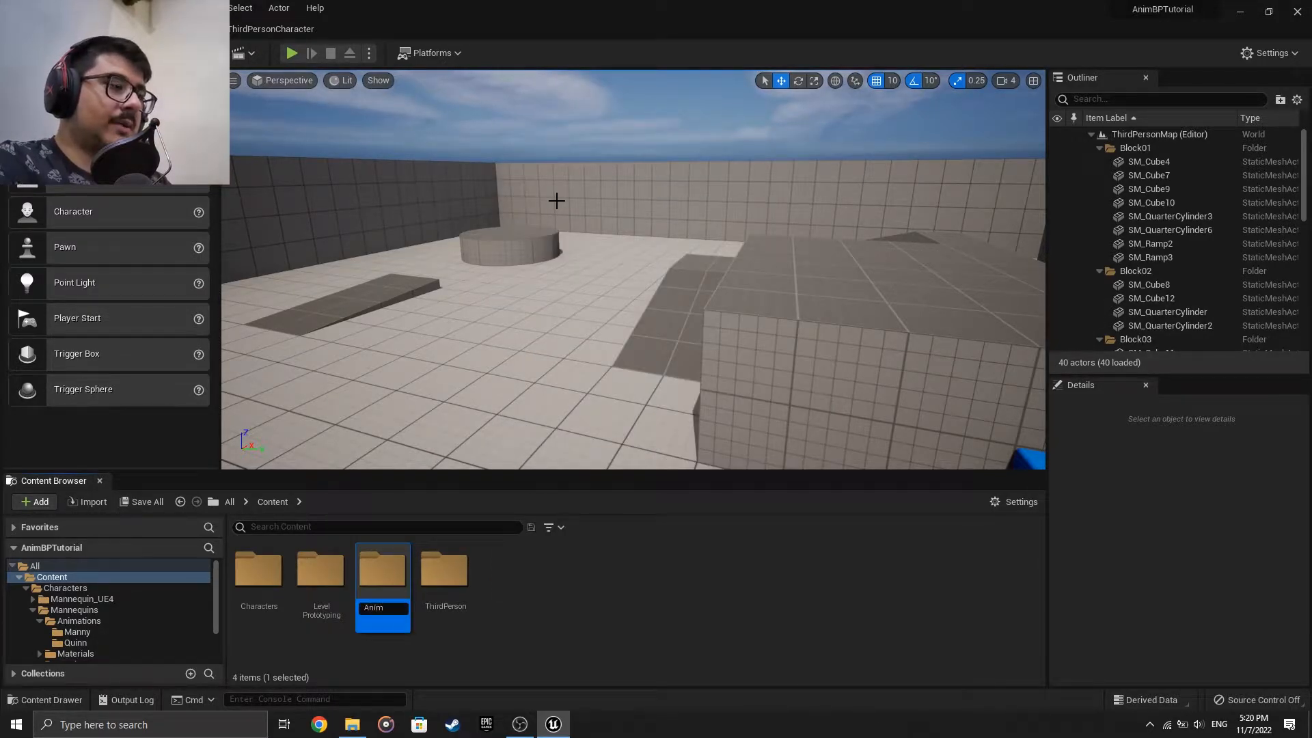
text(AnimBP)
key(Return)
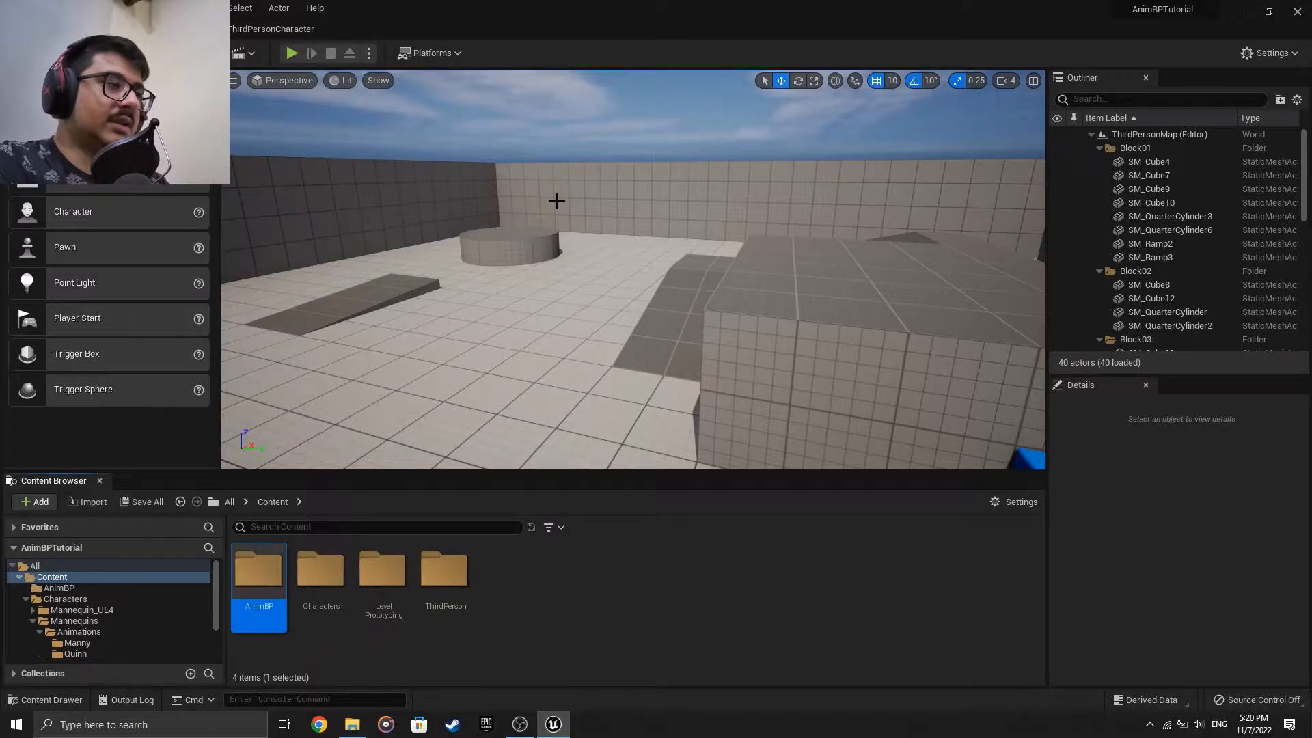
key(Return)
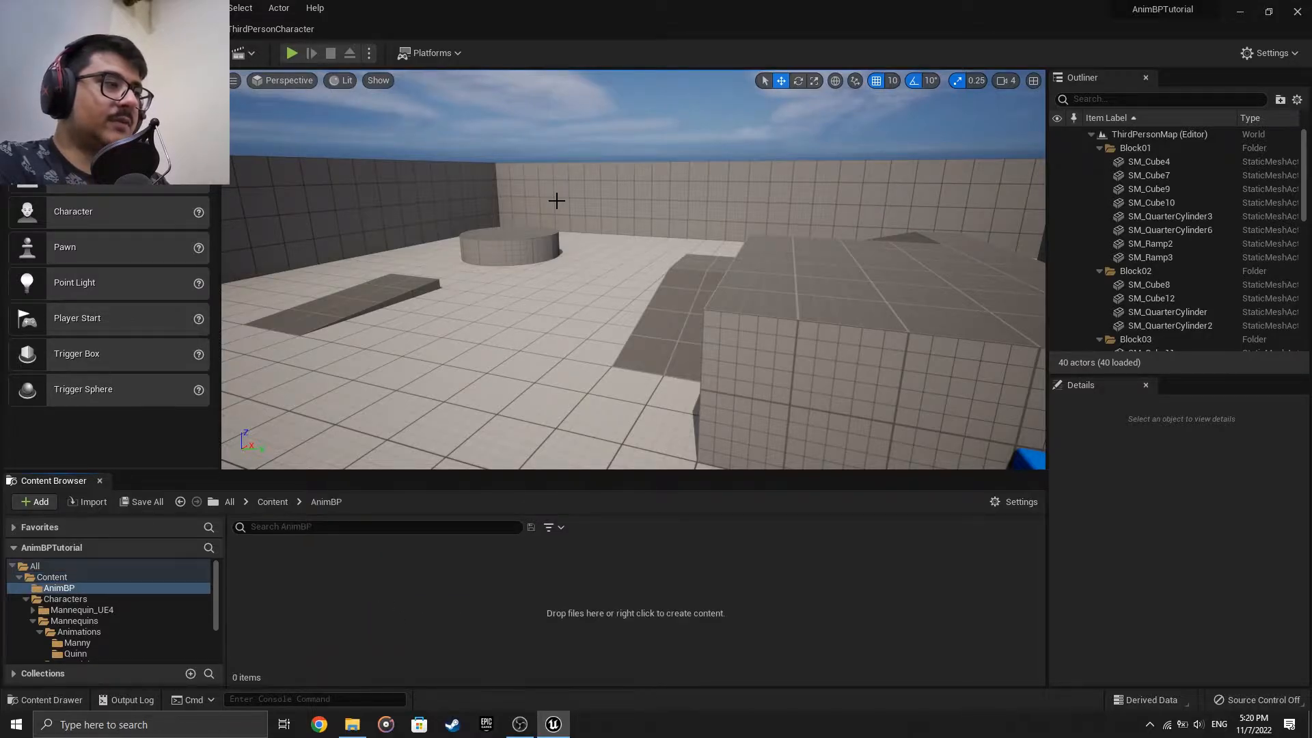
Create a Blend Space 1D for the SK_Mannequin skeleton in AnimBP, name it IdleToWalkBlendSpace1D and open it.
right_click(391, 599)
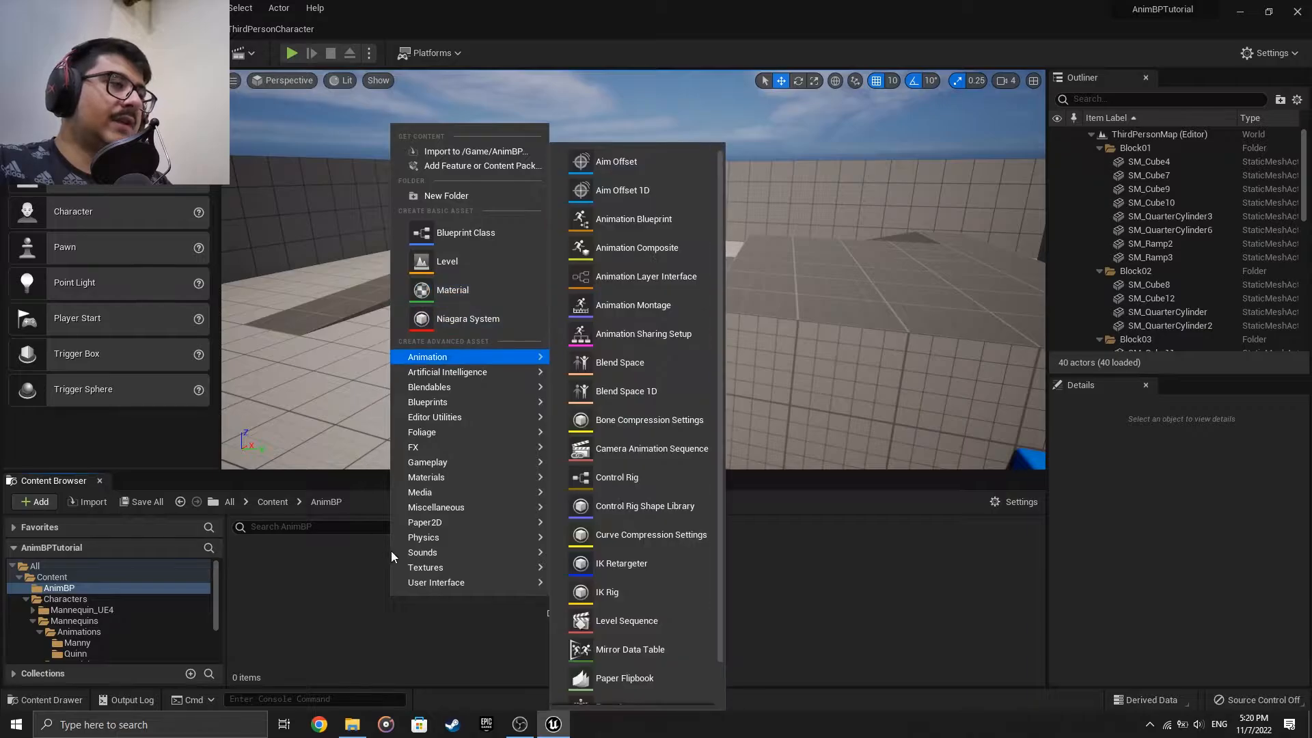
mouse_move(458, 386)
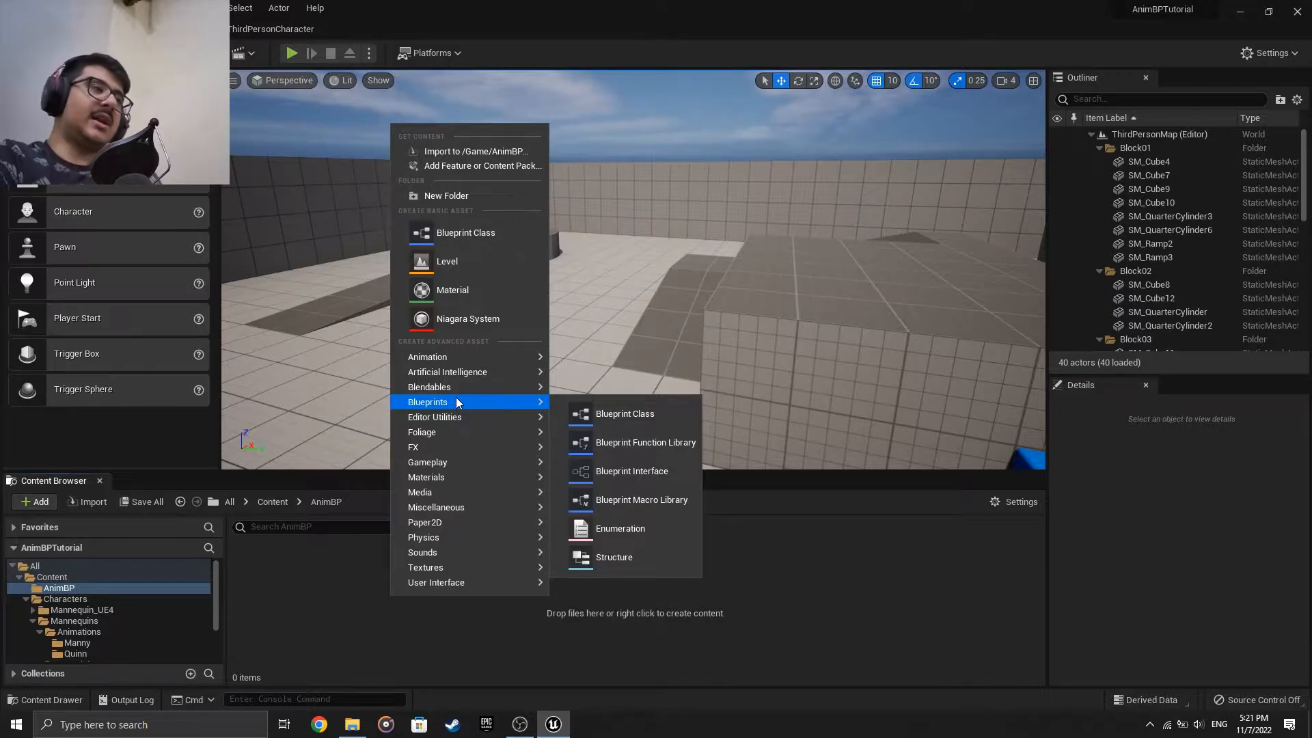
mouse_move(478, 356)
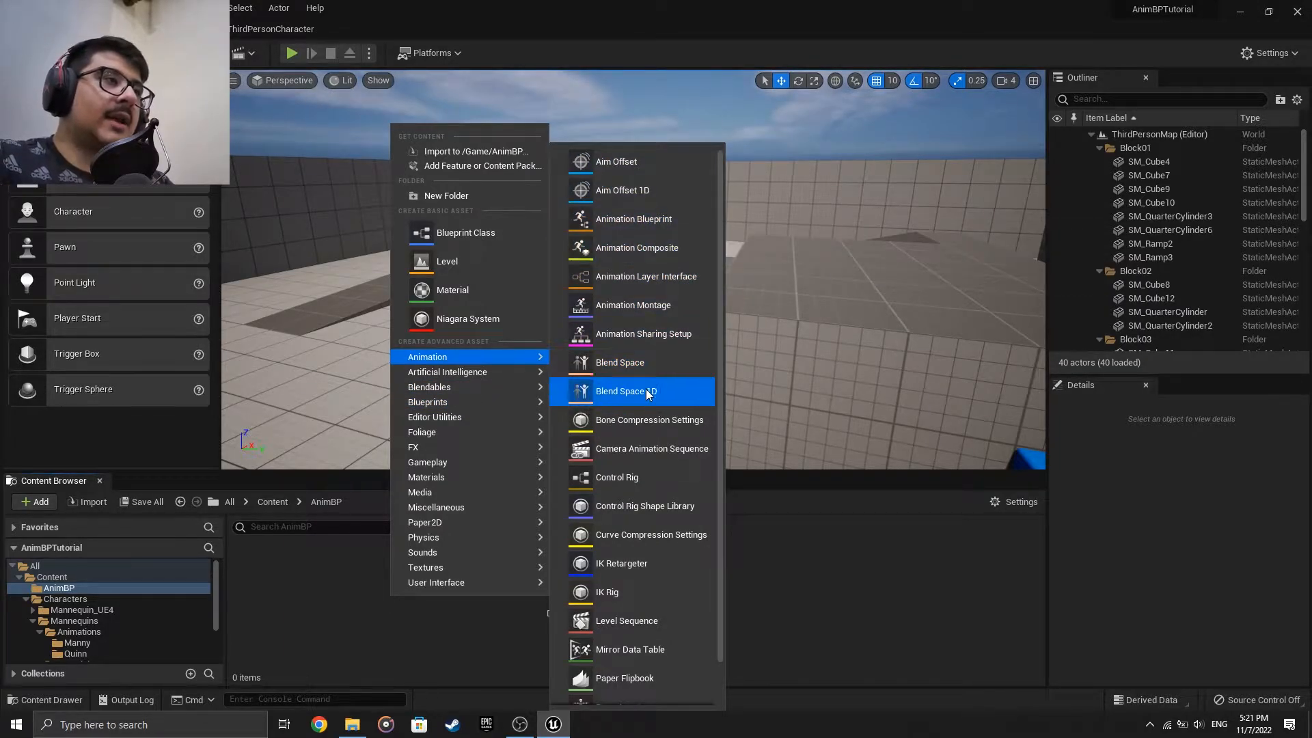
click(611, 399)
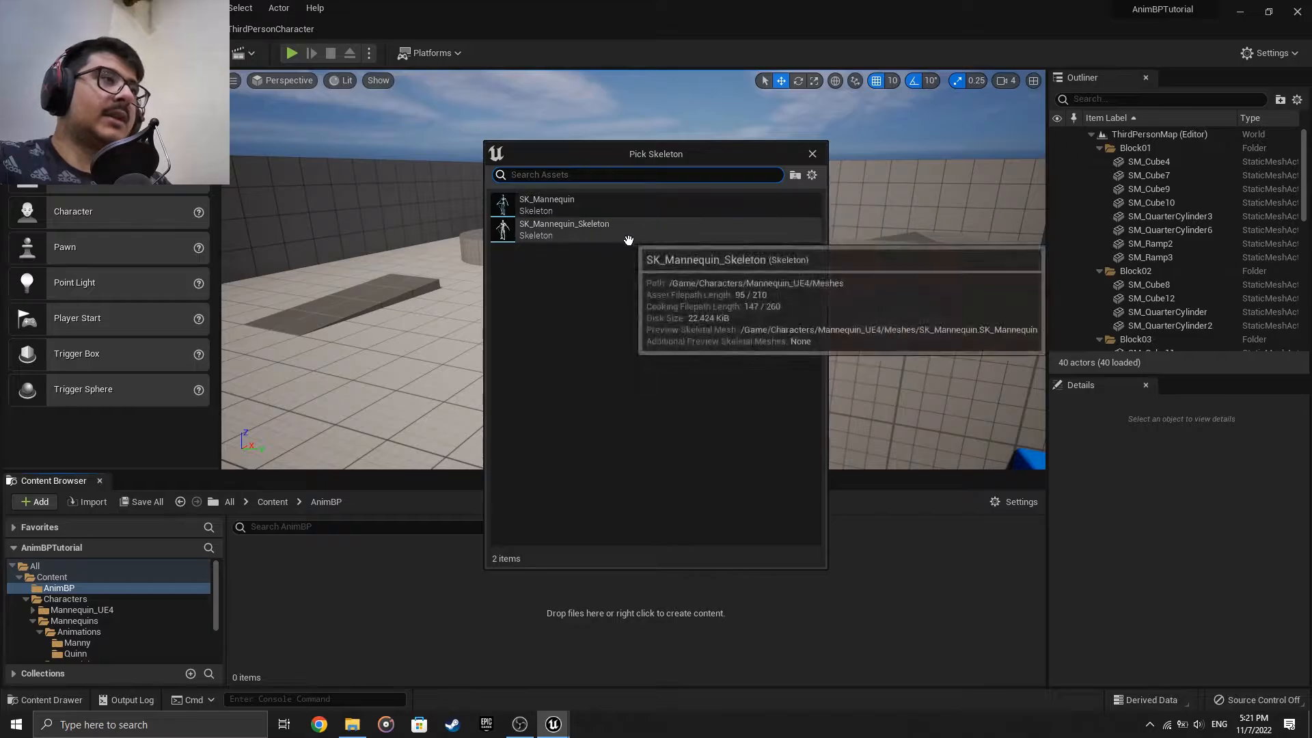
click(533, 205)
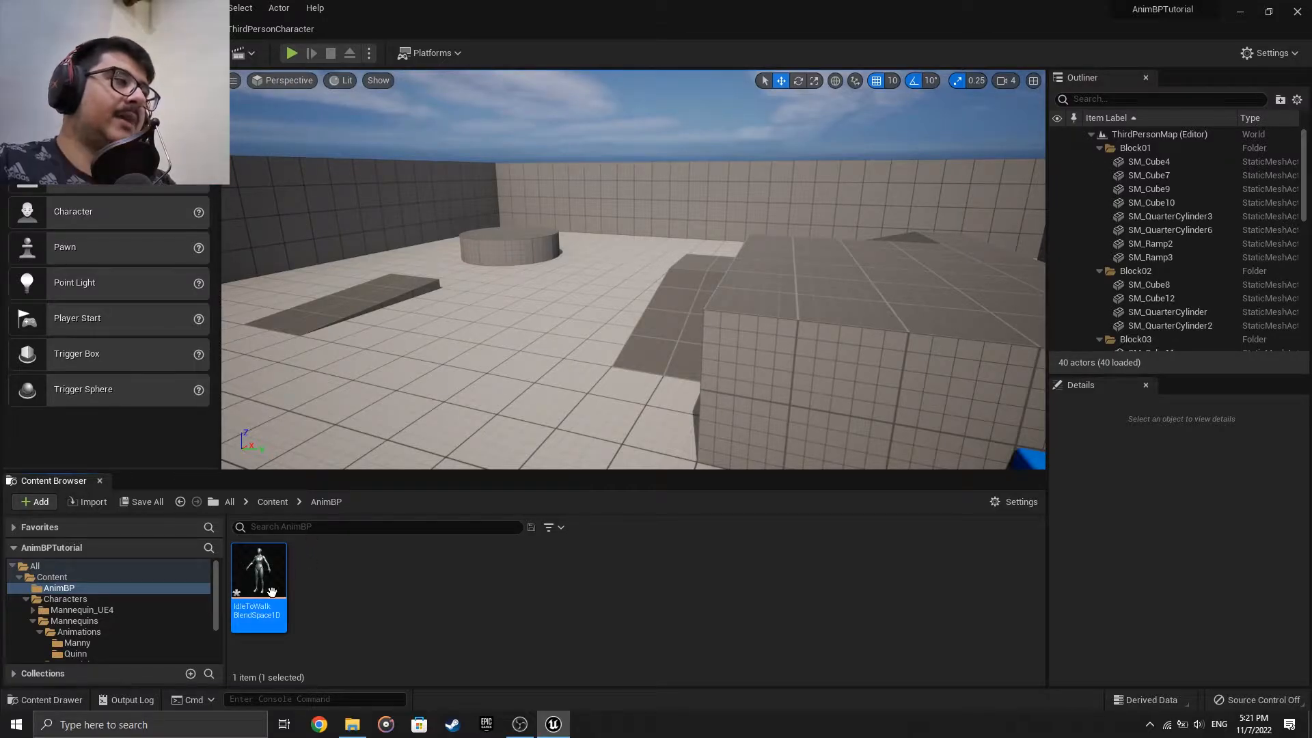
double_click(252, 603)
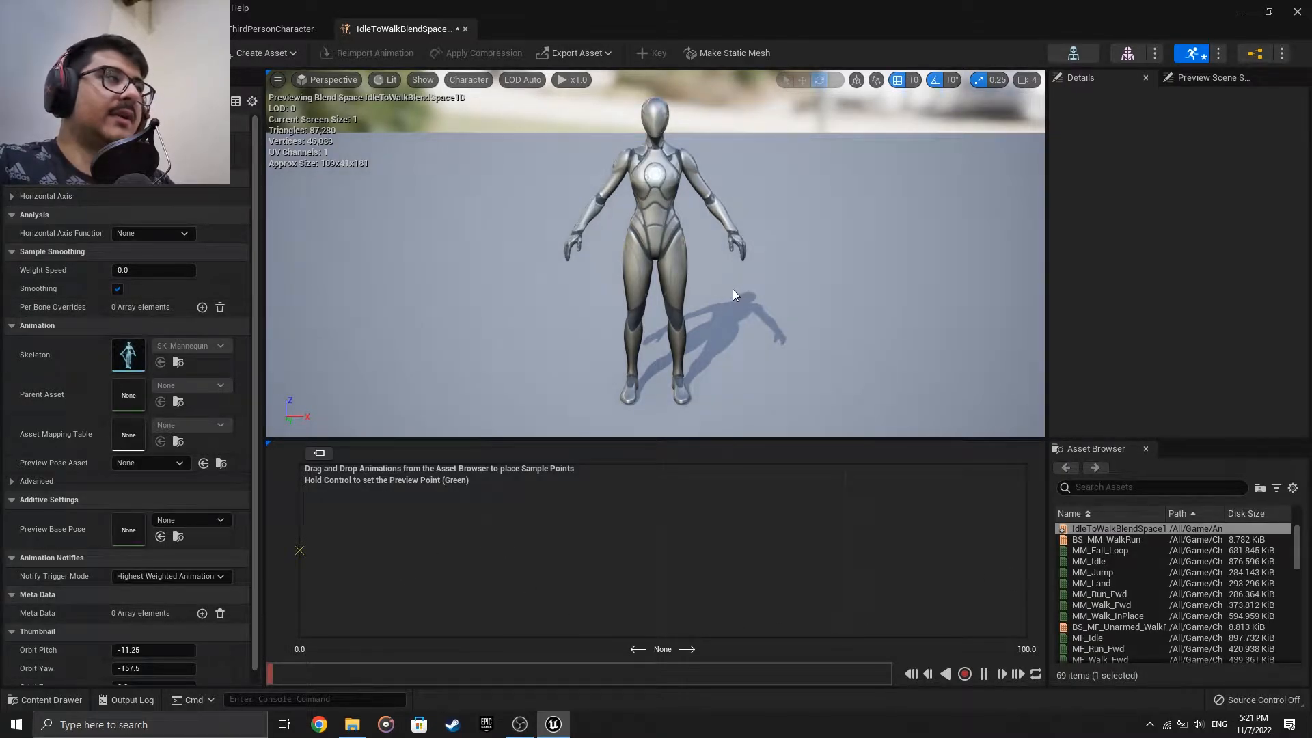
Add the MF_Idle animation as a sample at 0.0 on the blend space's horizontal axis.
mouse_move(649, 209)
alt+mouse_down()
mouse_move(854, 229)
mouse_move(690, 150)
mouse_move(649, 236)
mouse_move(785, 232)
mouse_move(608, 157)
mouse_move(659, 178)
mouse_move(670, 215)
alt+mouse_up()
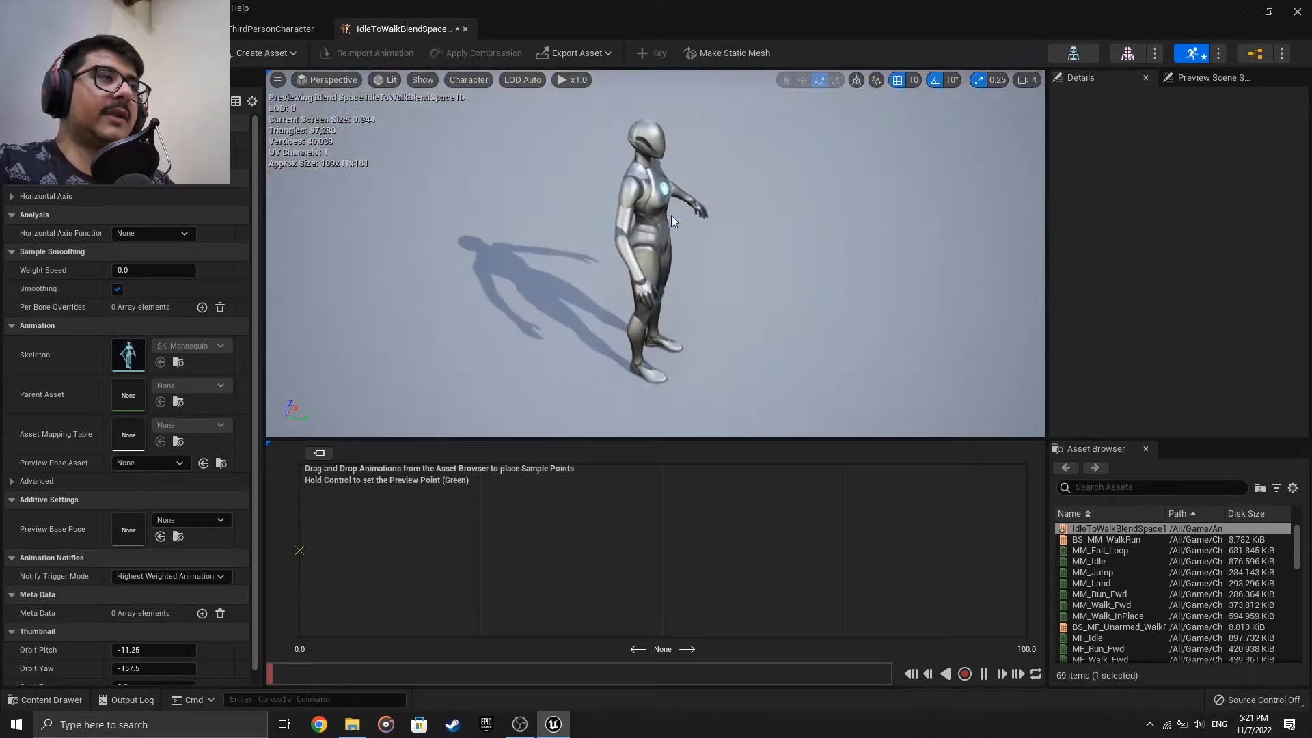
scroll(1123, 593, down, 2)
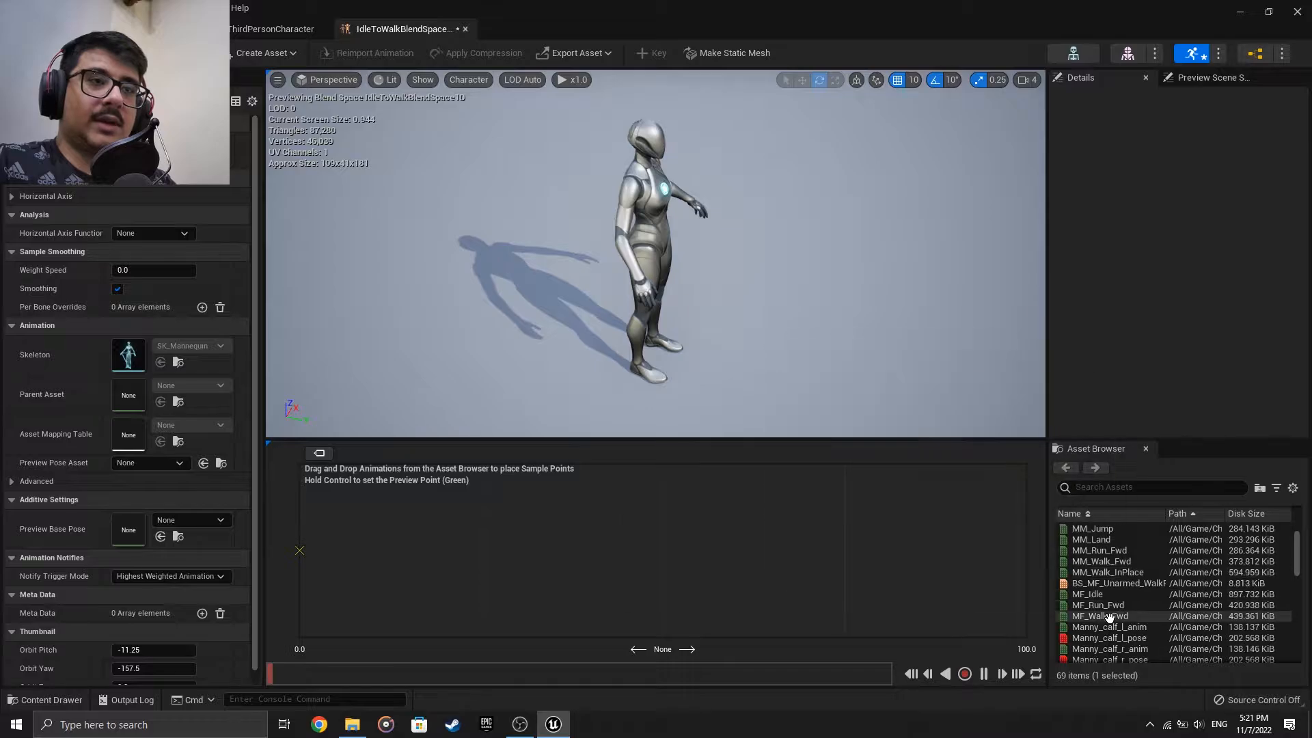
mouse_move(1086, 599)
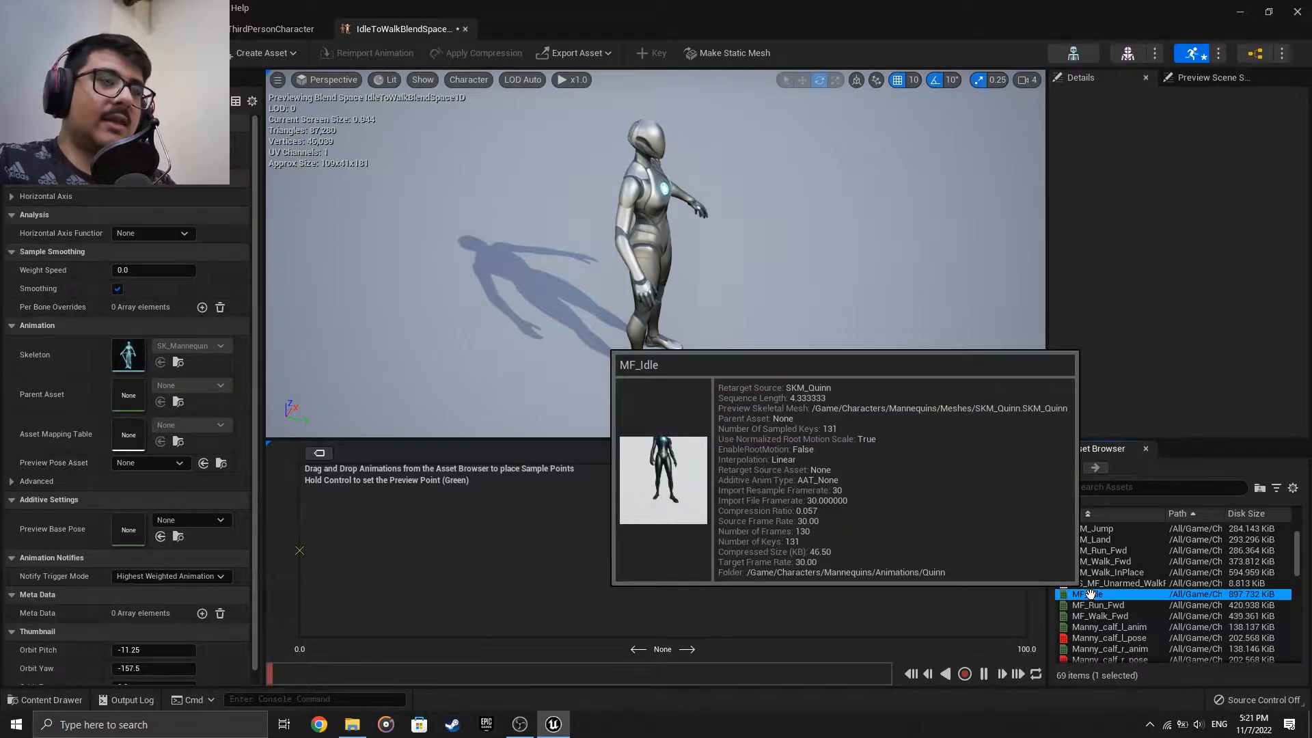
drag(1087, 594, 301, 550)
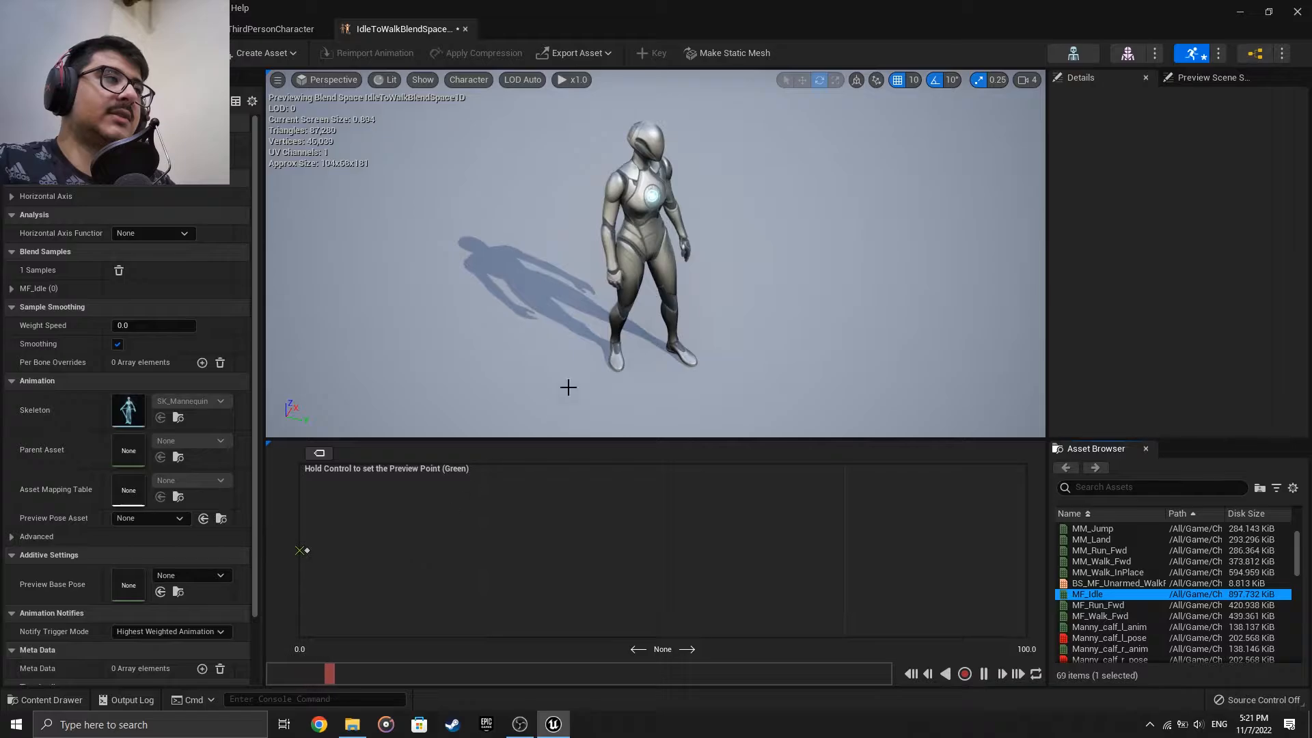
click(300, 550)
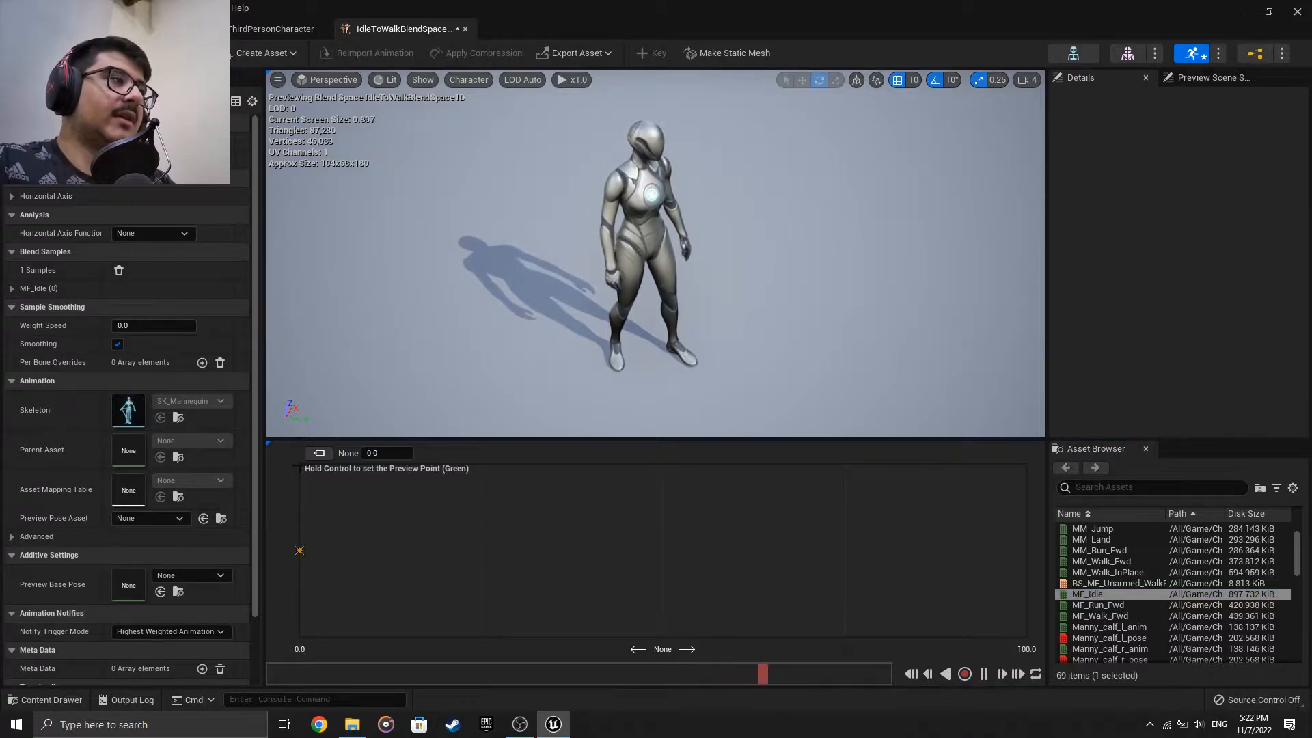
Set the horizontal axis's maximum value to 600.
drag(459, 304, 444, 253)
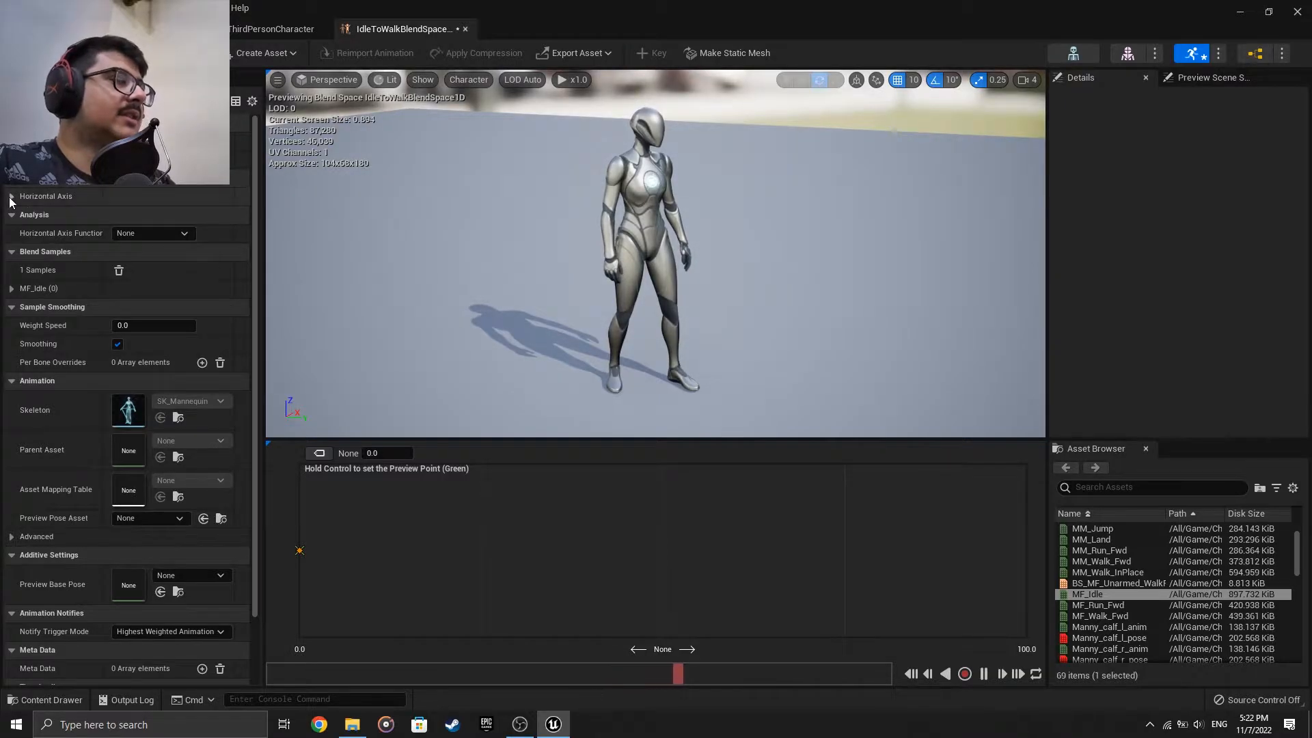
click(11, 196)
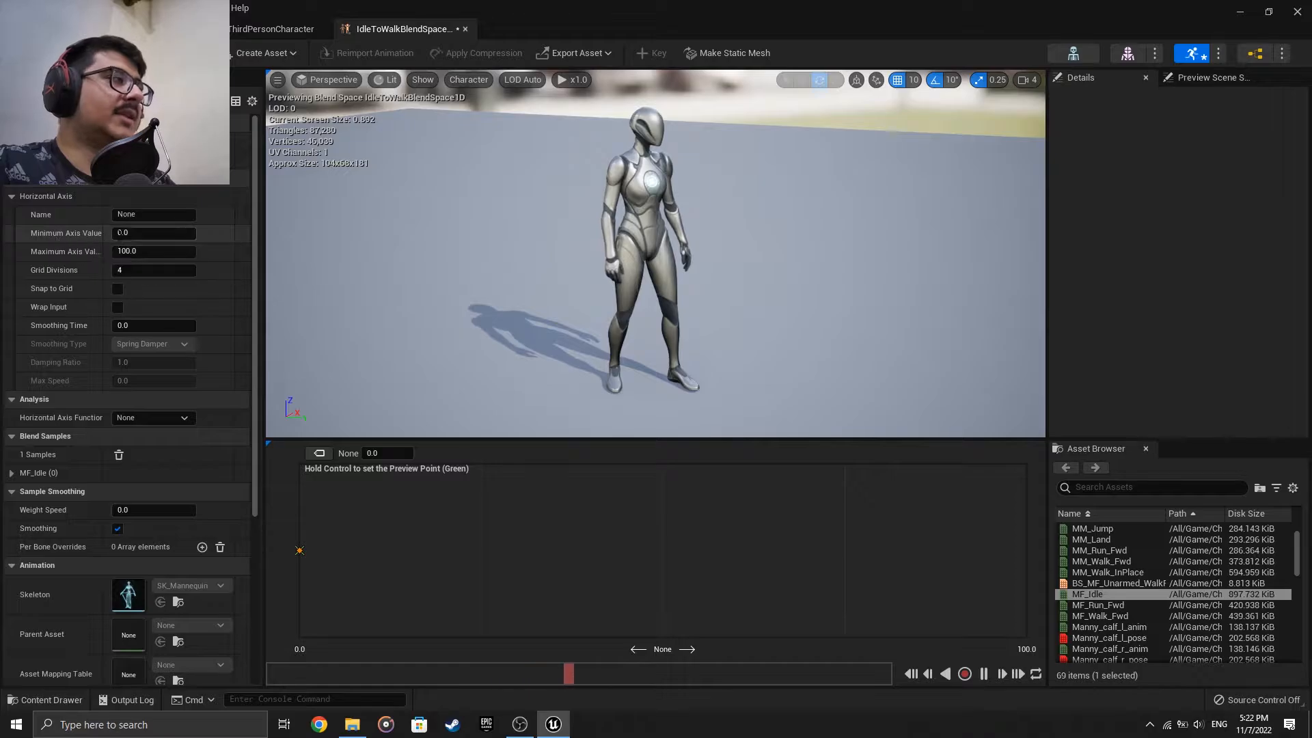
click(150, 251)
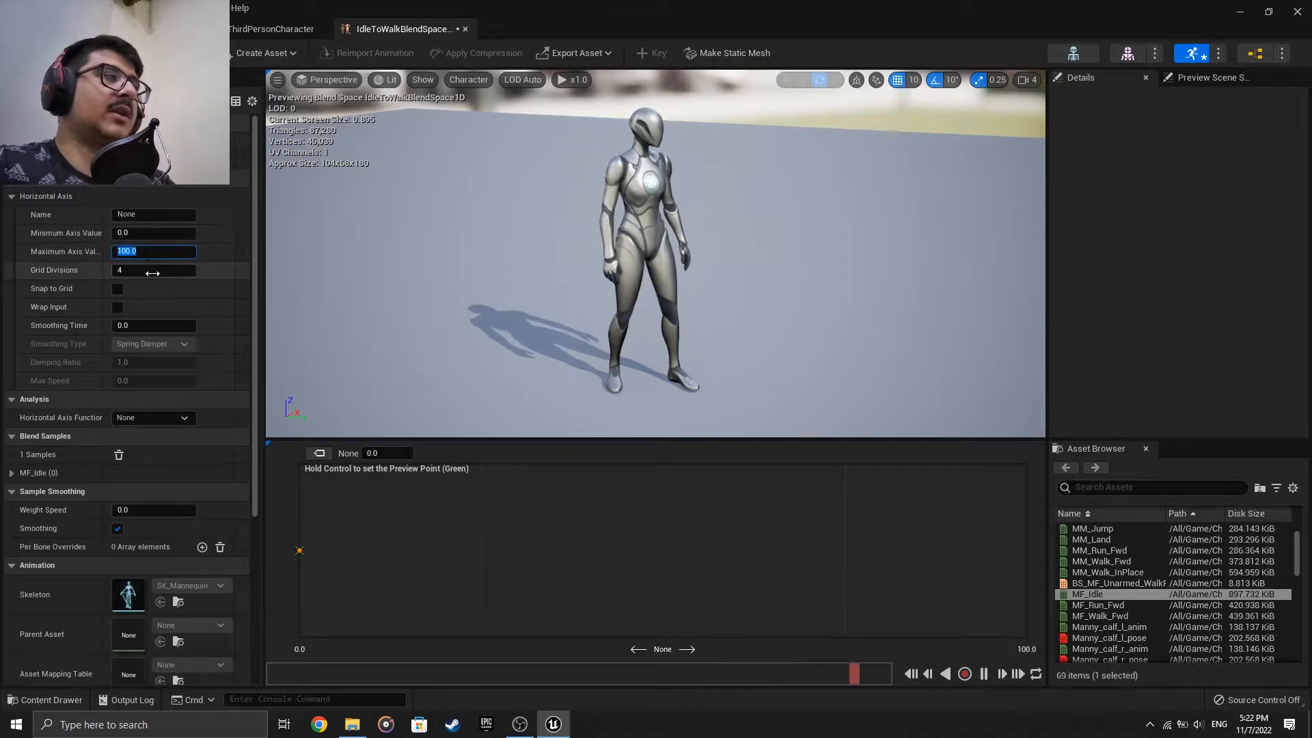
text(600)
key(Return)
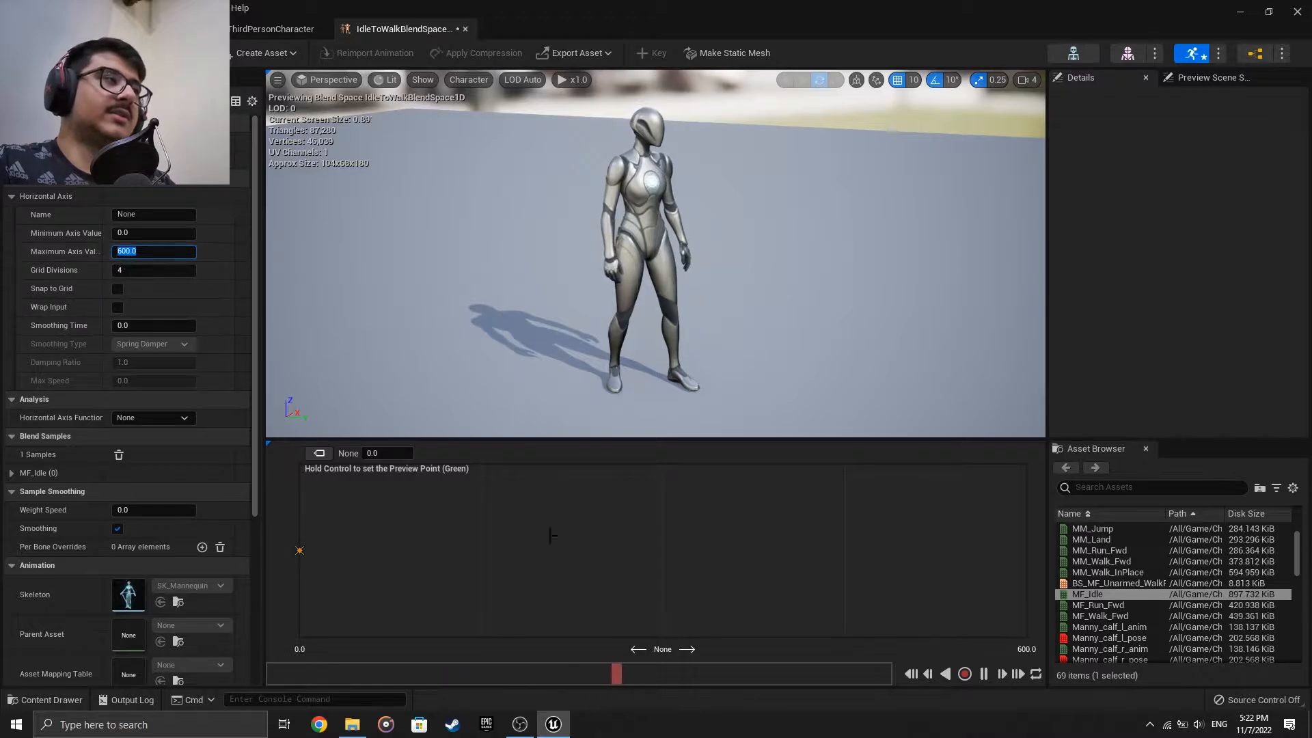
Add the MF_Walk_Fwd animation as a second blend space sample and set its axis value to 300.0.
click(302, 551)
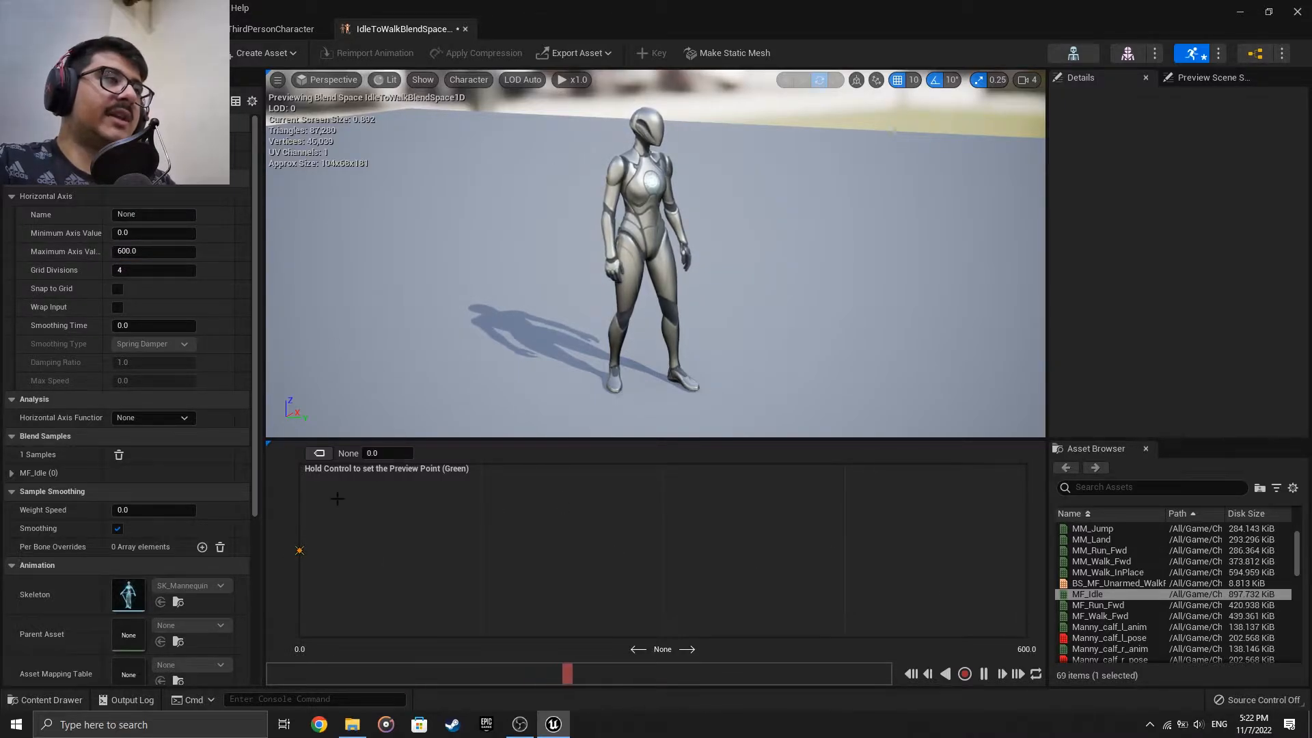
right_click(300, 551)
click(332, 563)
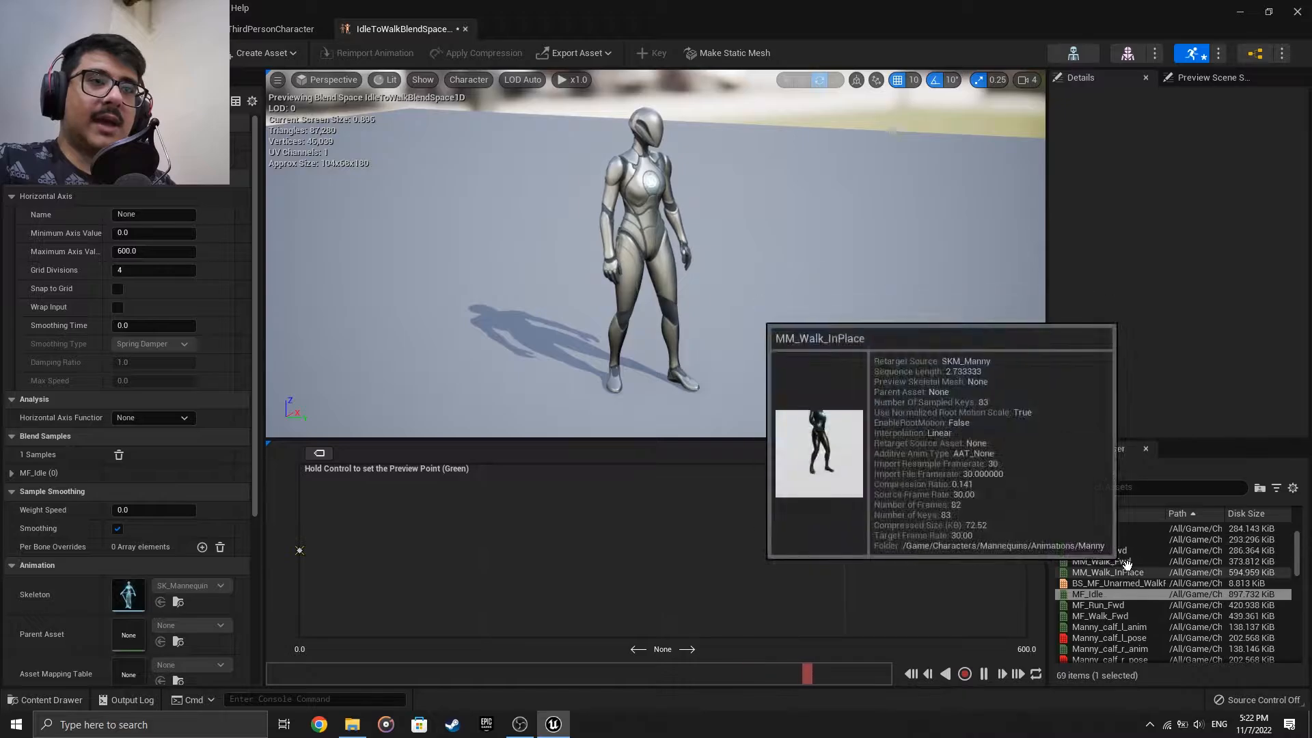
mouse_move(1138, 553)
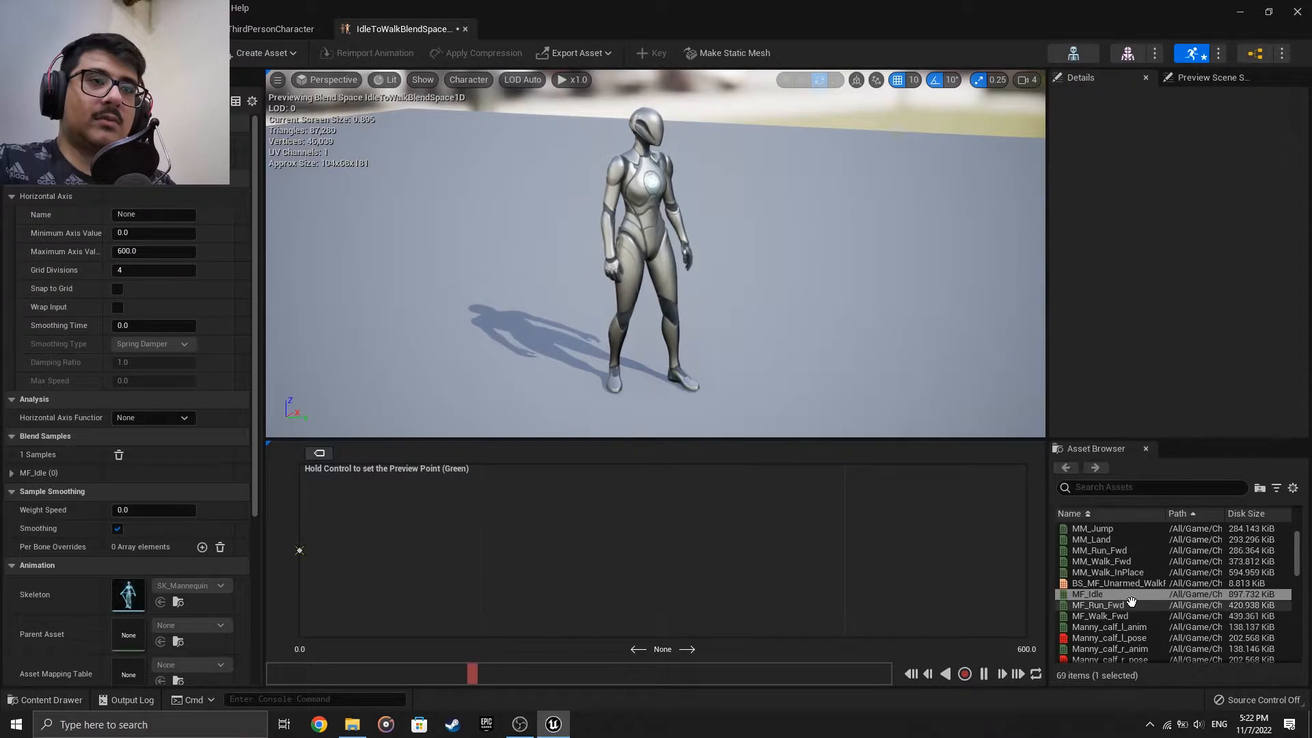
mouse_move(1126, 606)
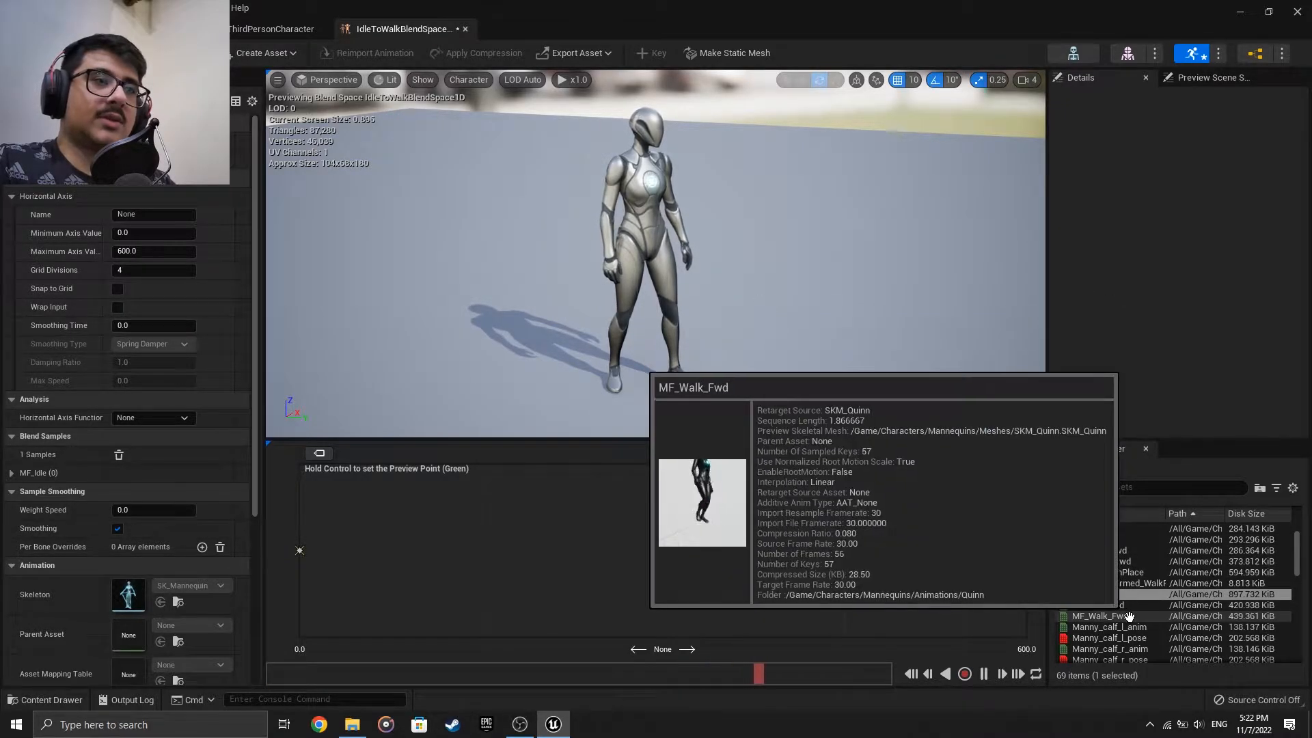
drag(1100, 616, 668, 550)
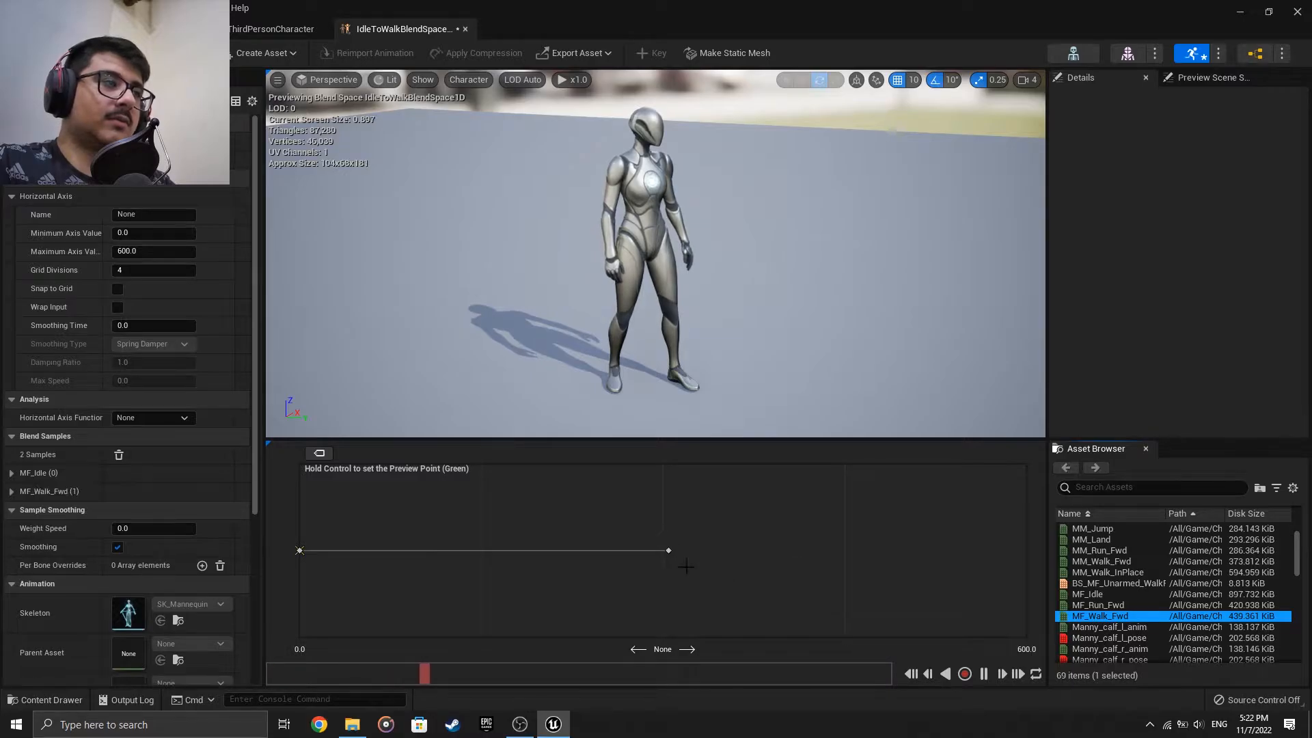
right_click(668, 550)
key(Escape)
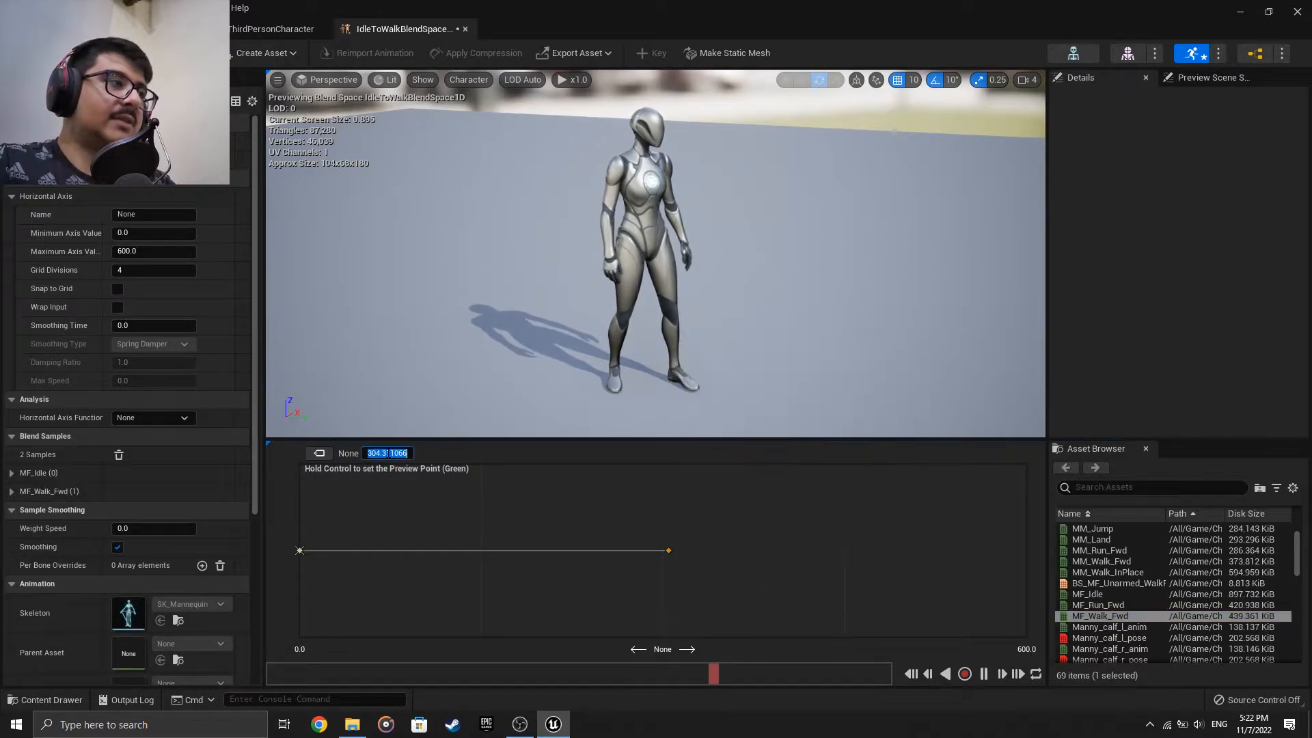
text(300.0)
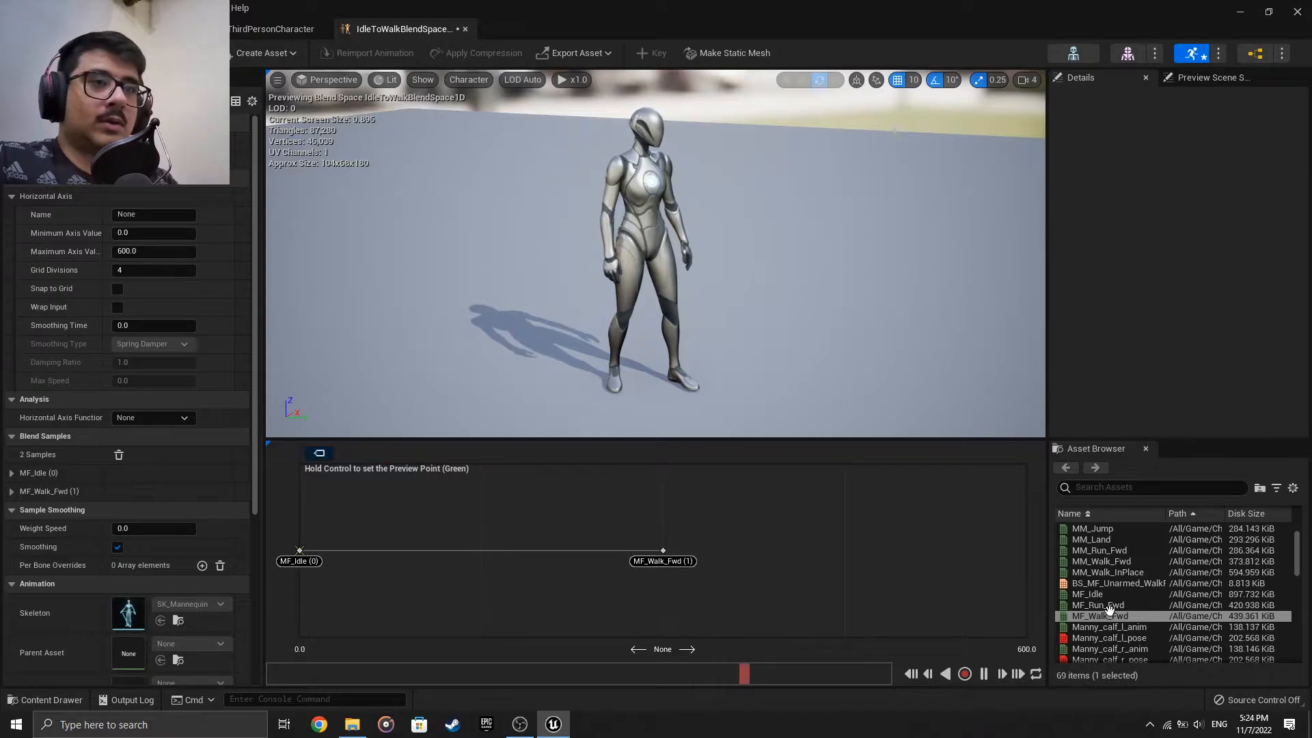
mouse_move(1124, 605)
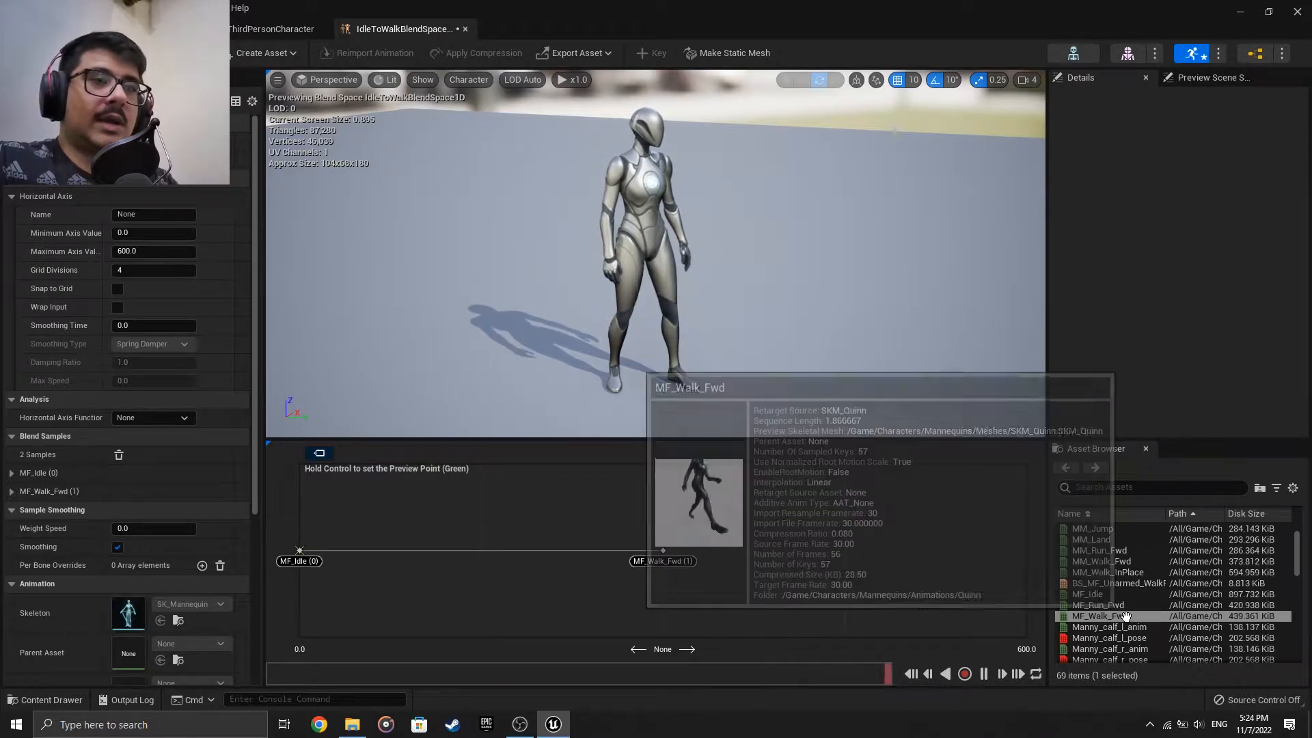
Add the MF_Run_Fwd animation as a third blend space sample at 600.0 on the horizontal axis.
drag(1126, 605, 1026, 550)
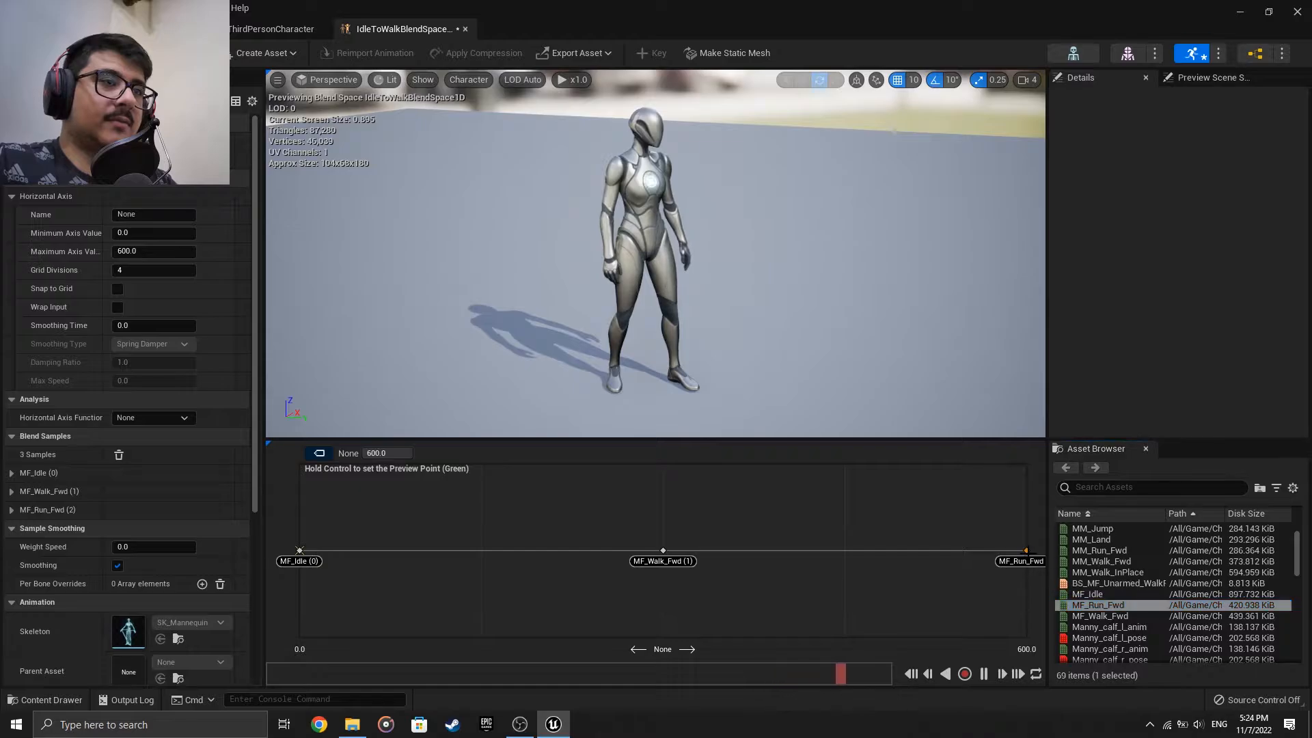
text(6)
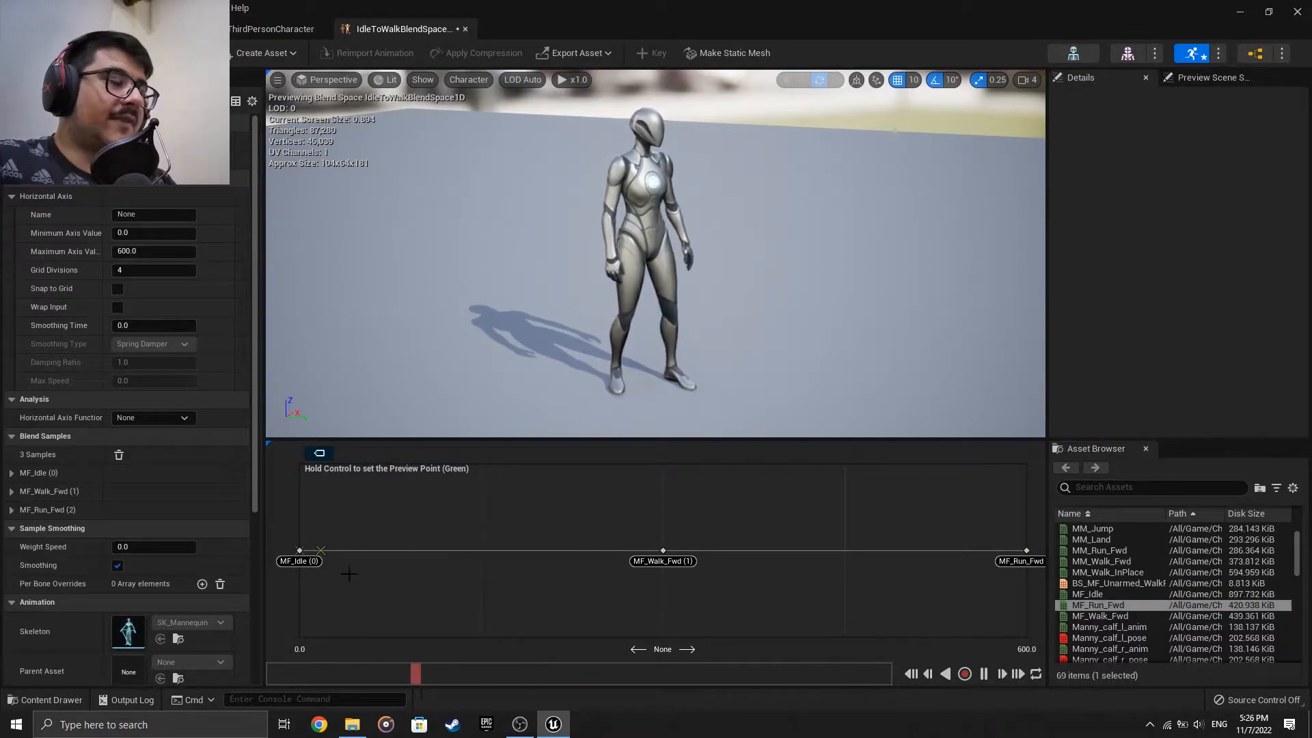
Preview the blend by moving the preview point from MF_Idle through MF_Walk_Fwd towards MF_Run_Fwd.
click(301, 552)
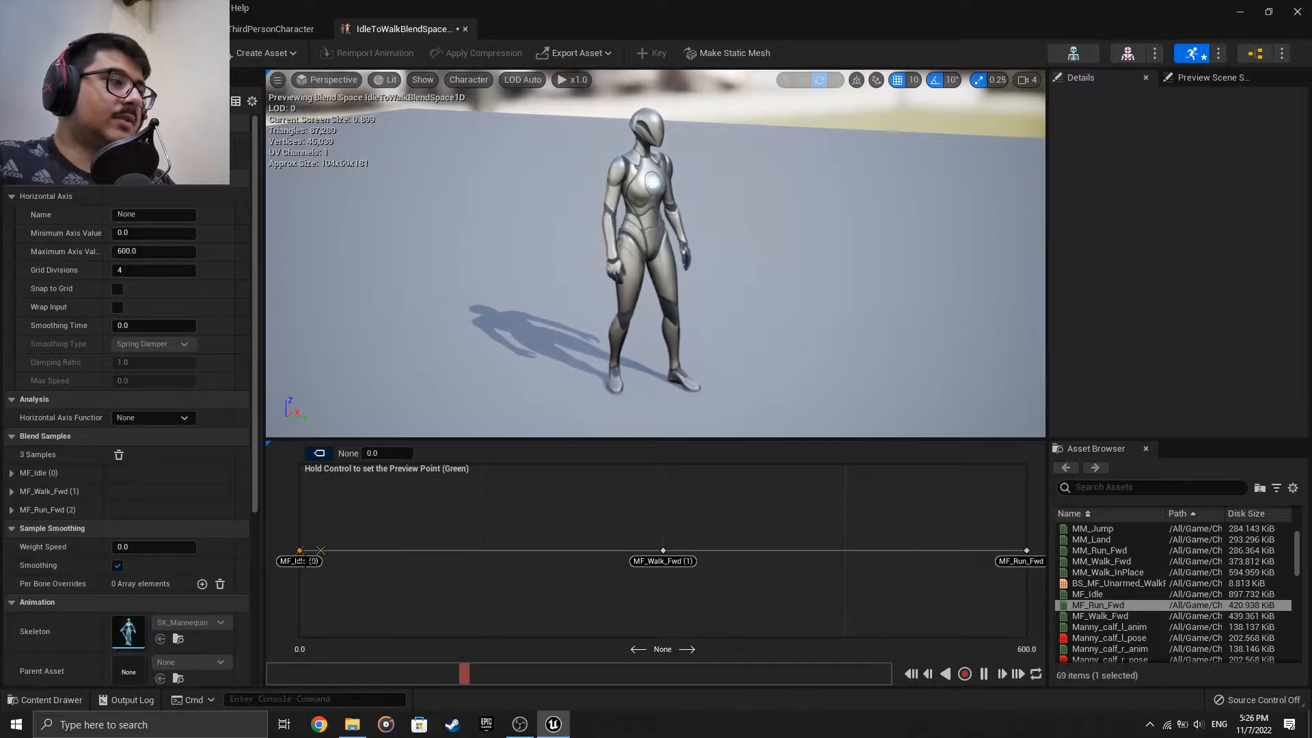
drag(320, 549, 311, 505)
ctrl+drag(313, 505, 668, 571)
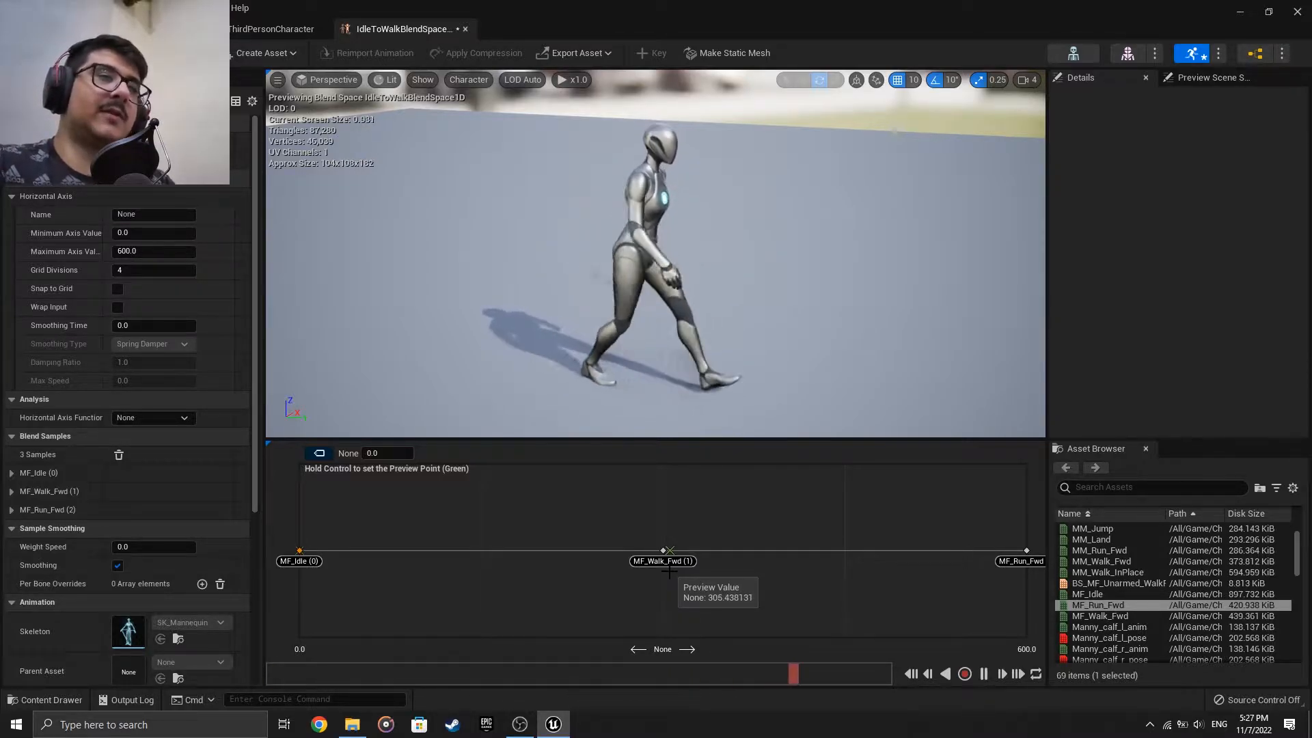
ctrl+drag(669, 572, 1014, 563)
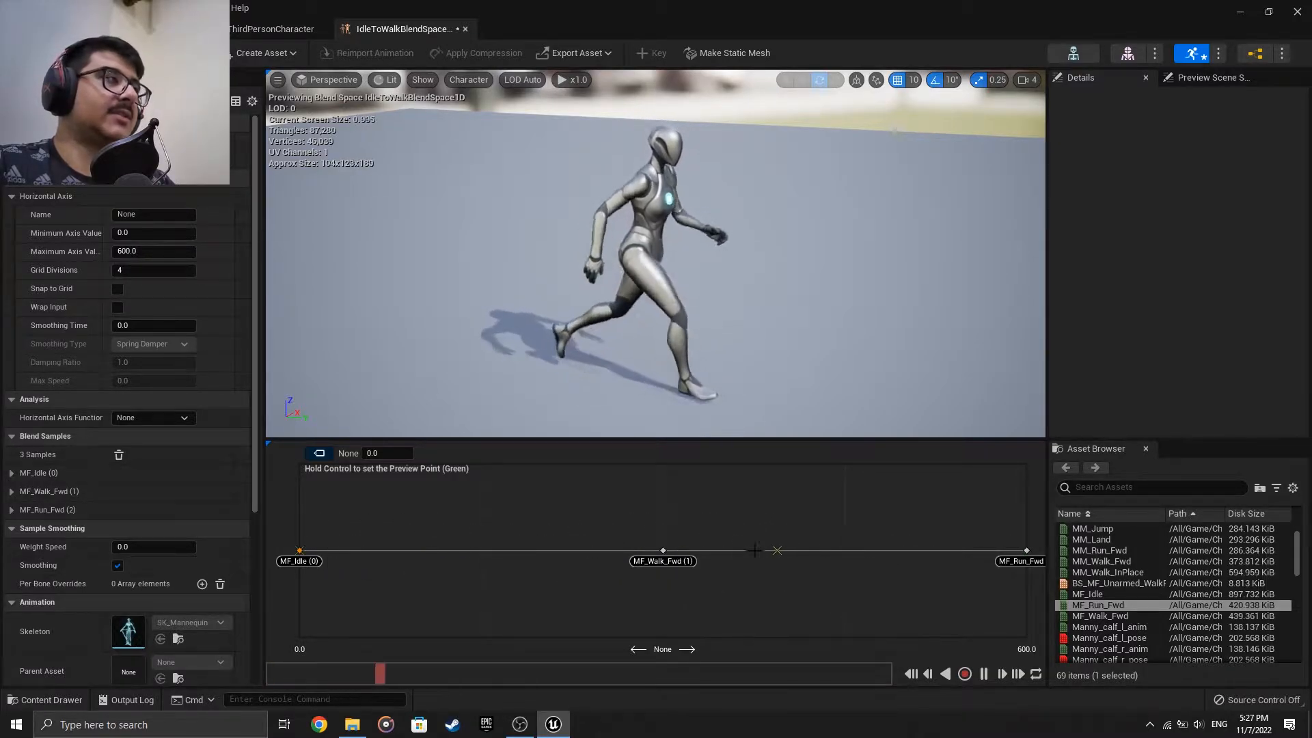
Save the blend space, close its editor and return to the AnimBP folder in the level editor.
key(ctrl+s)
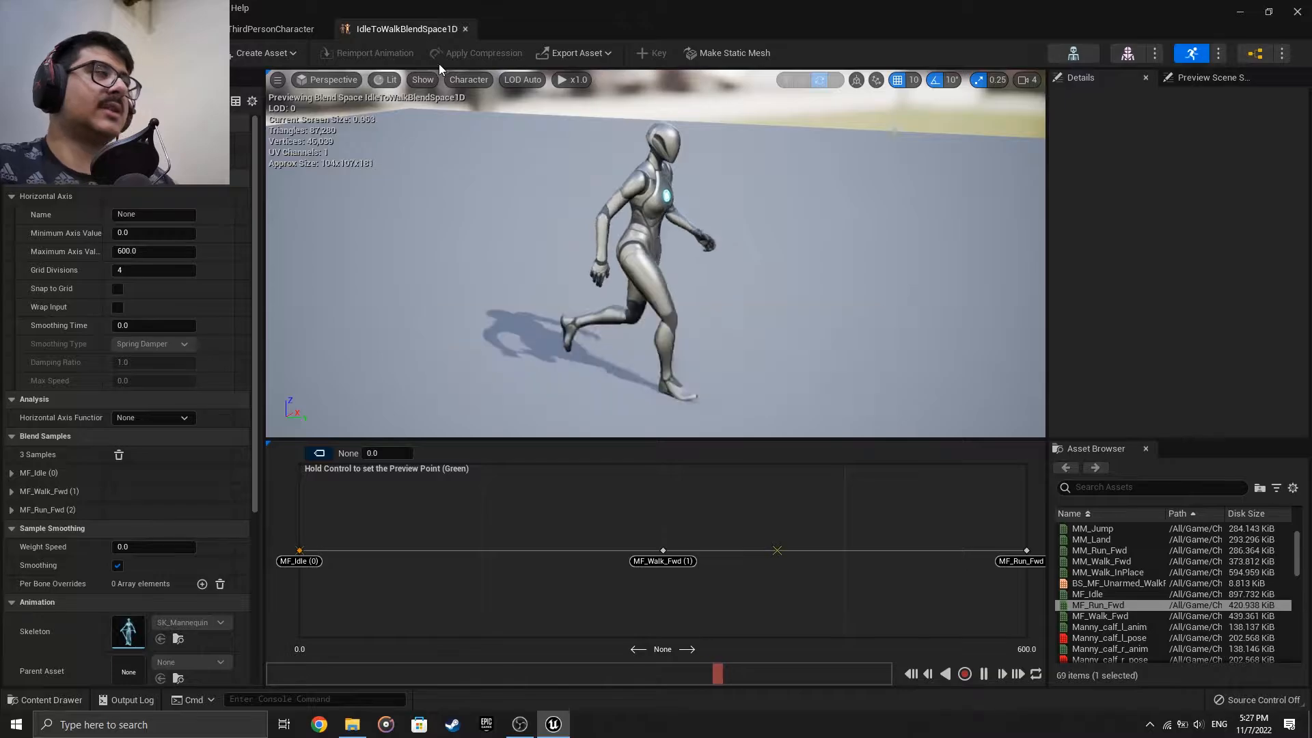
middle_click(392, 31)
click(103, 29)
click(368, 607)
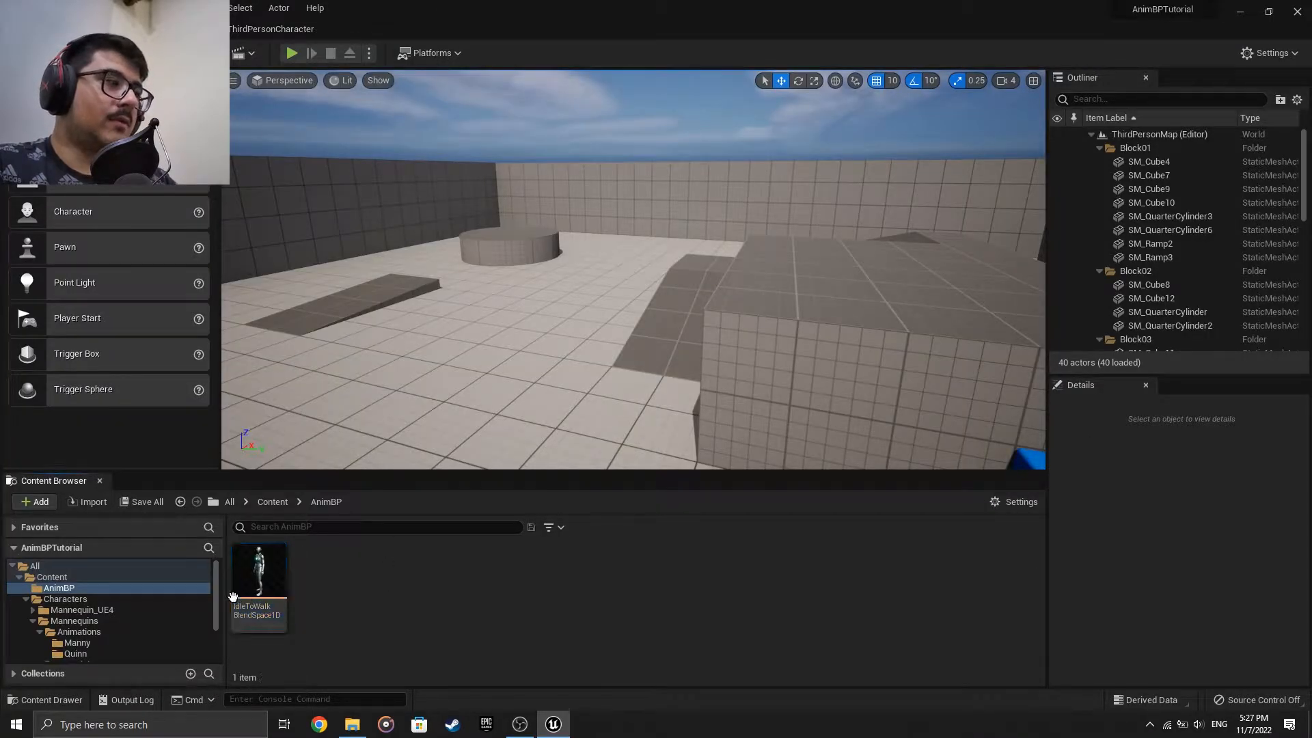
Create an Animation Blueprint for the SK_Mannequin skeleton in the AnimBP folder and name it TutorialAnimBP.
right_click(331, 607)
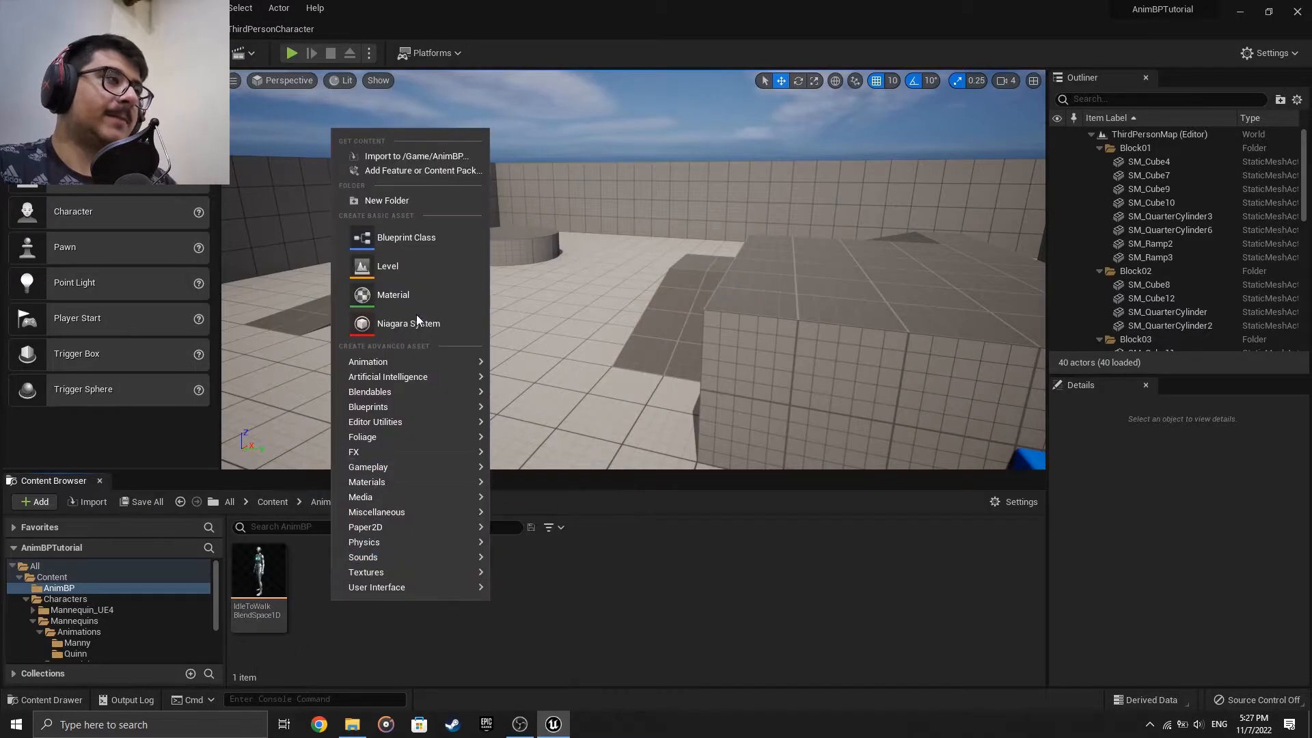
mouse_move(424, 376)
mouse_move(390, 364)
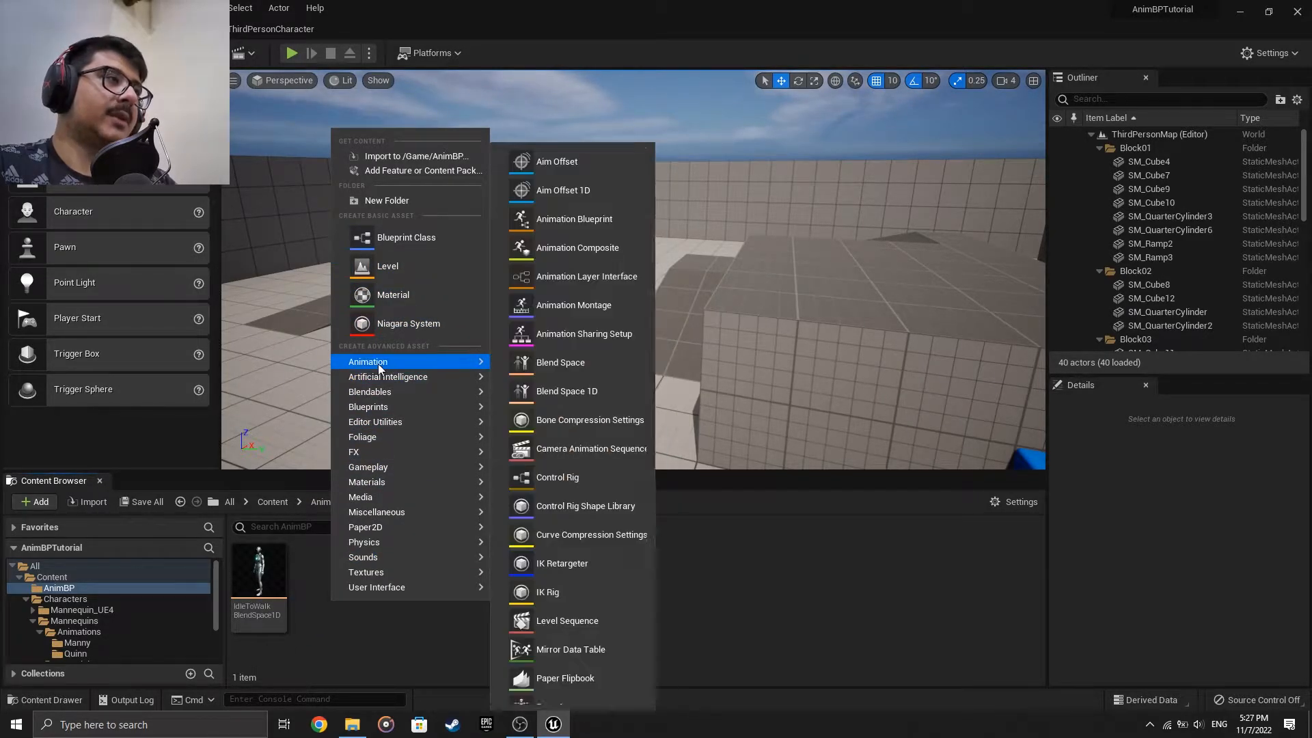
click(568, 222)
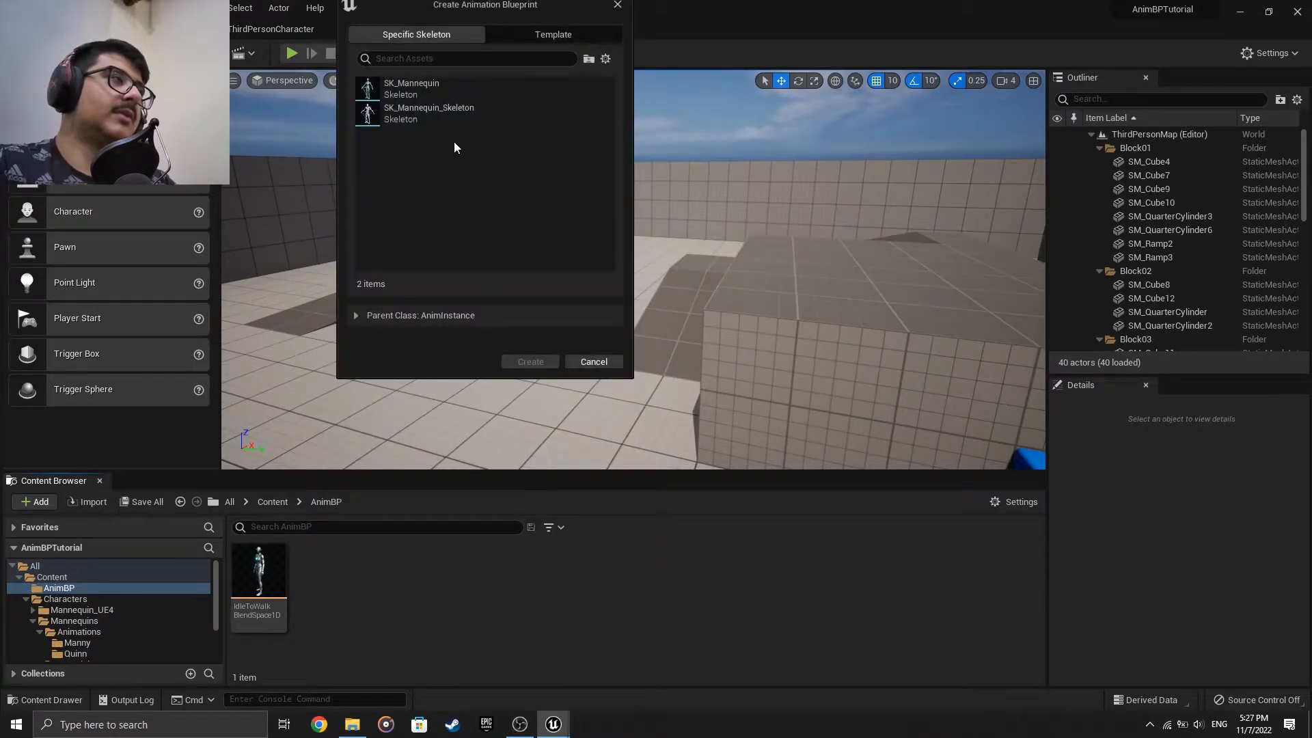
click(416, 94)
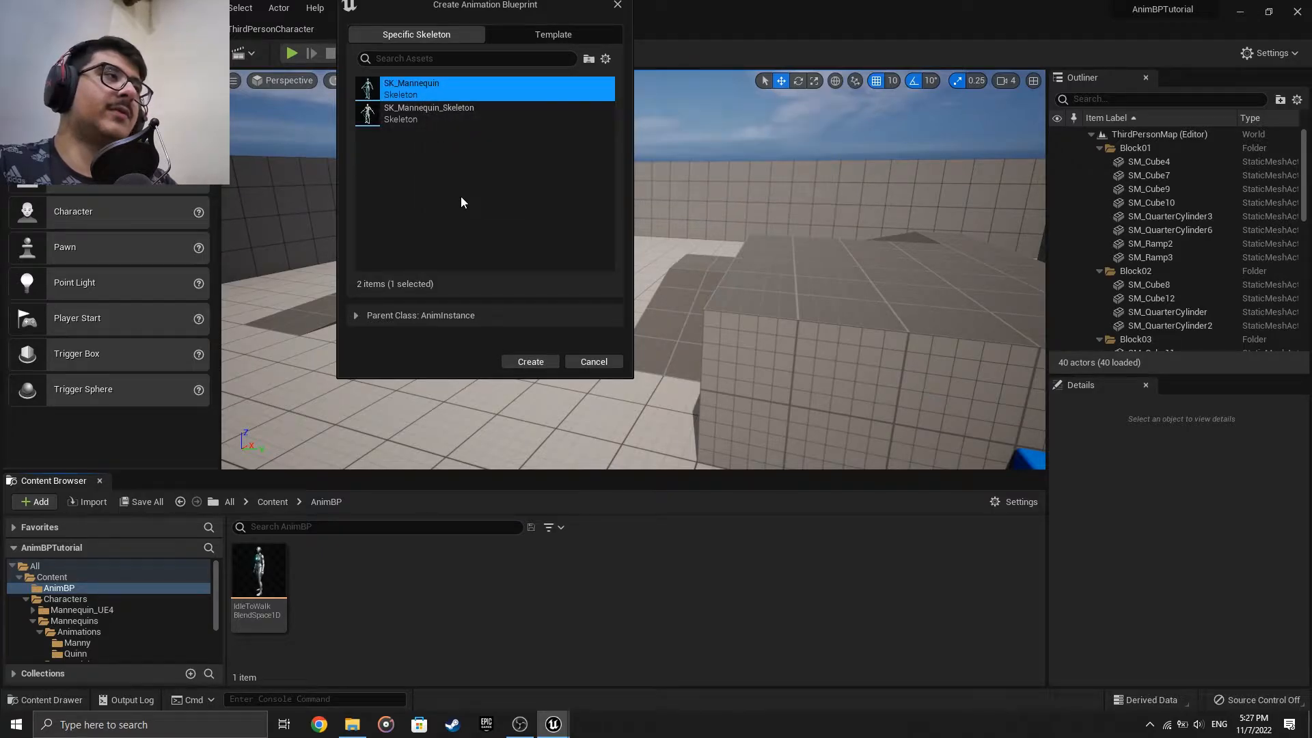
click(530, 361)
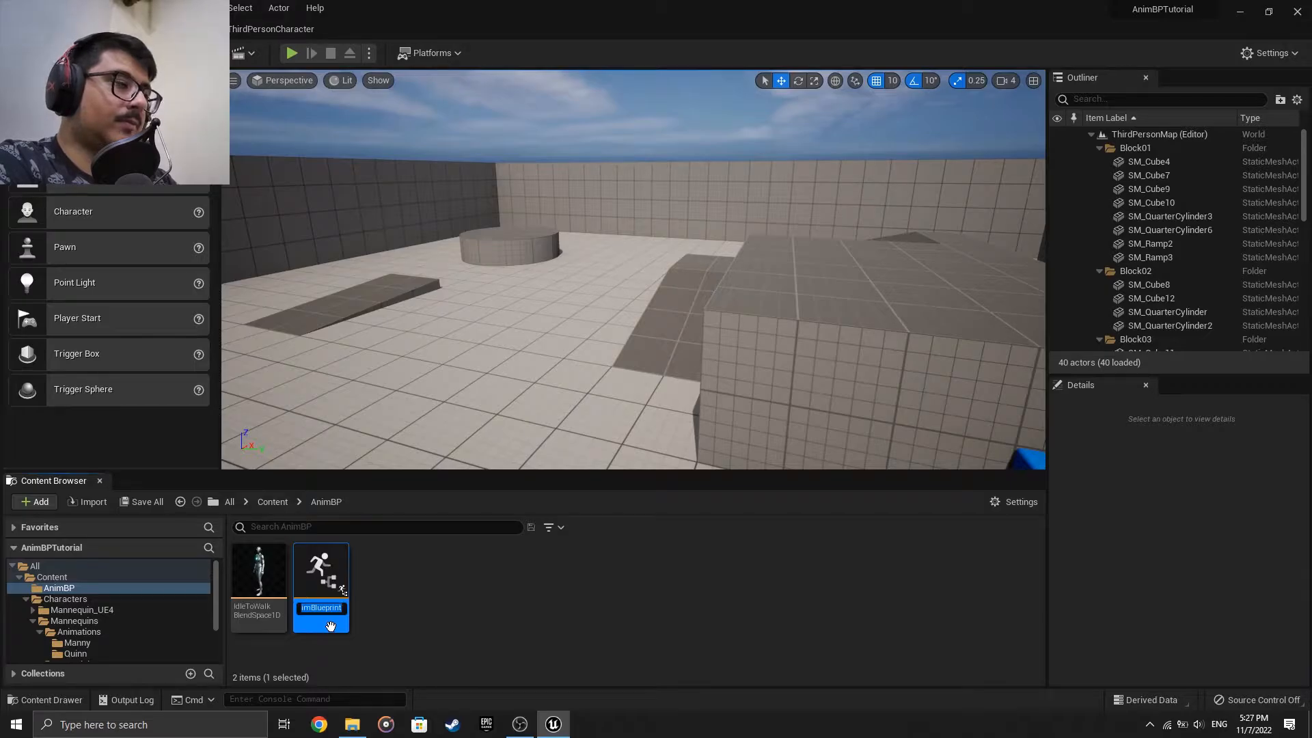
key(BackSpace)
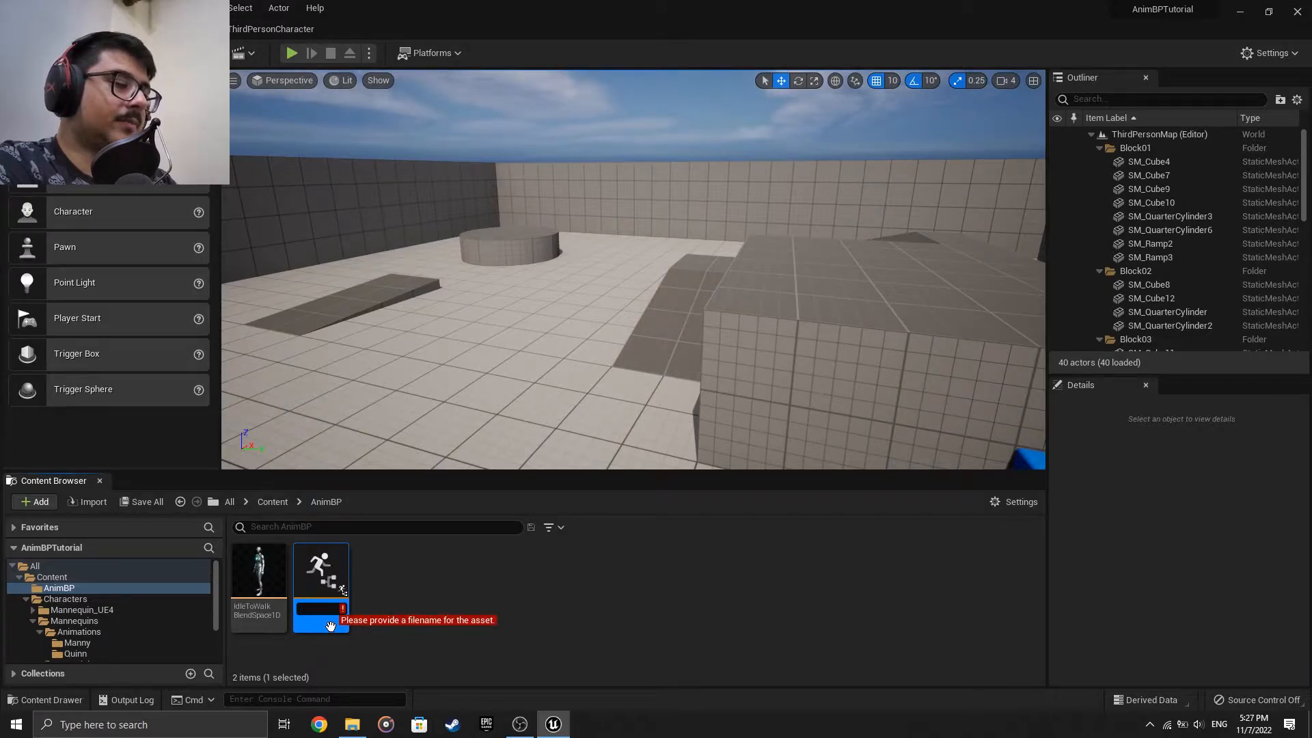
text(Ani)
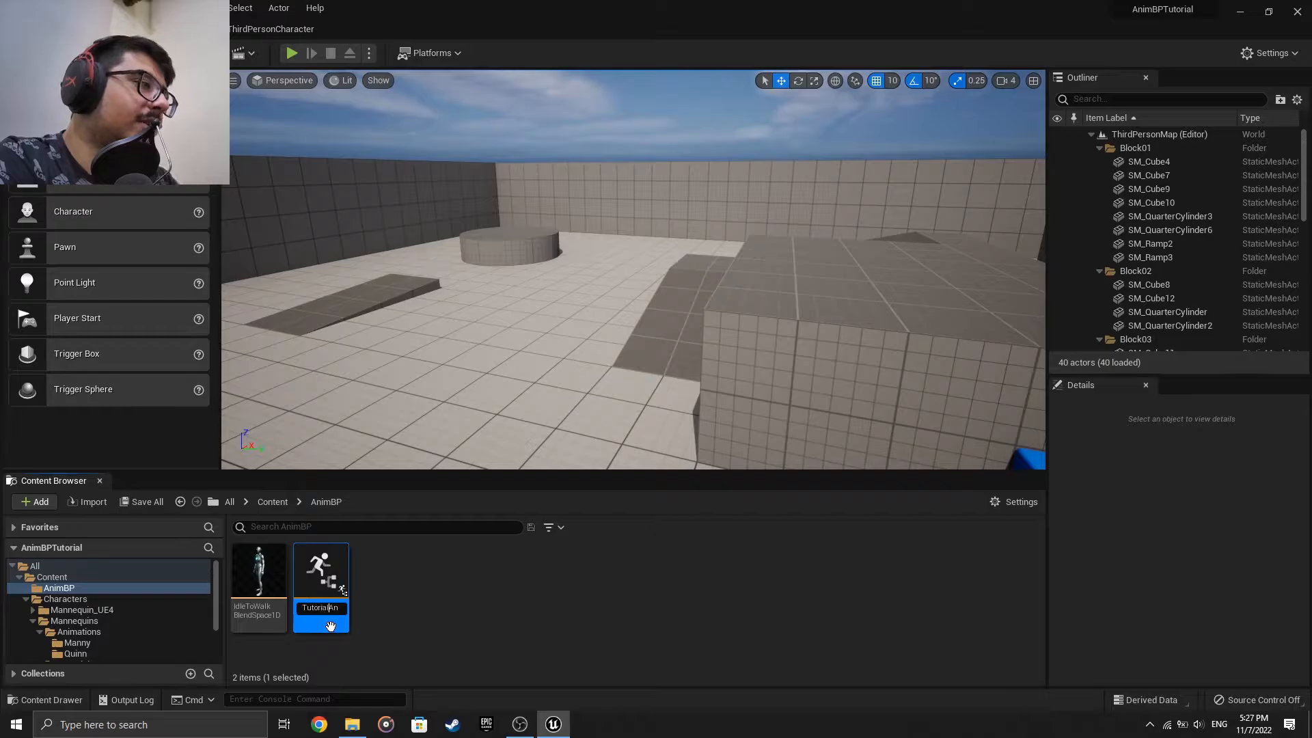
key(Return)
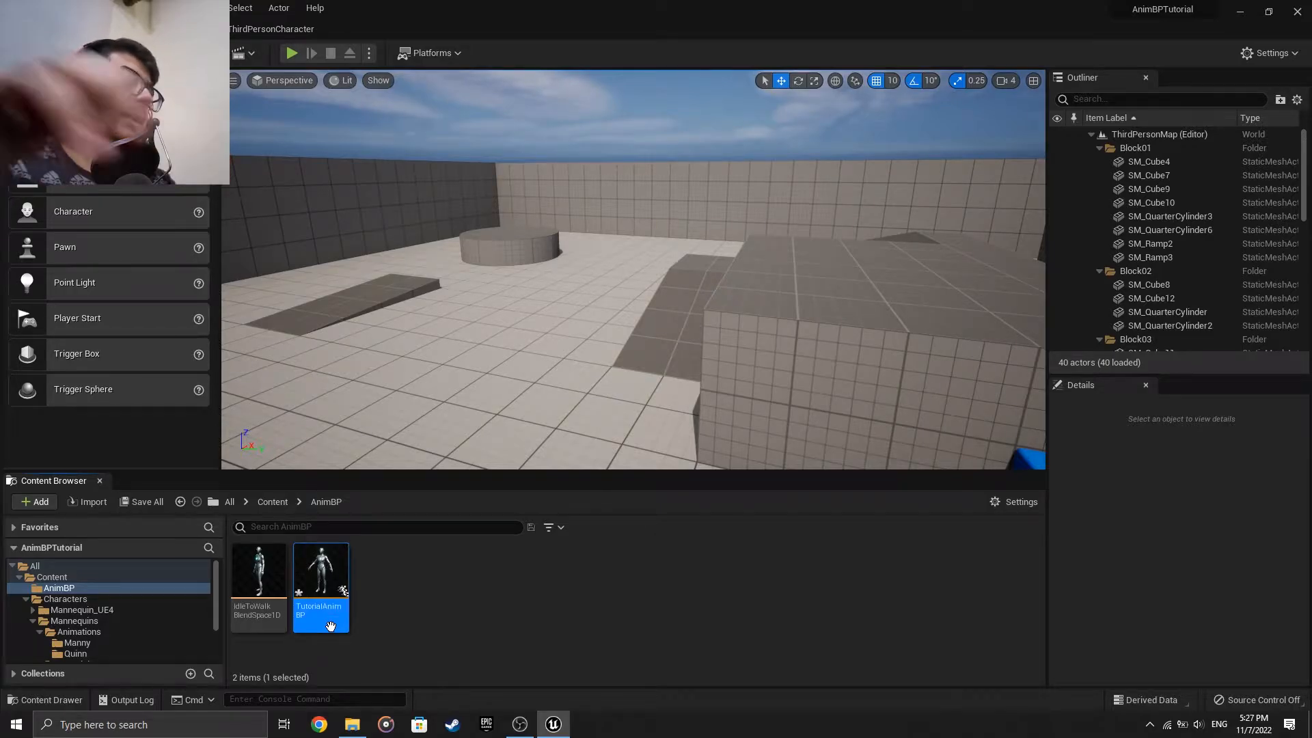
Open TutorialAnimBP and show its Event Graph with the Event Blueprint Update Animation and Try Get Pawn Owner nodes.
double_click(331, 626)
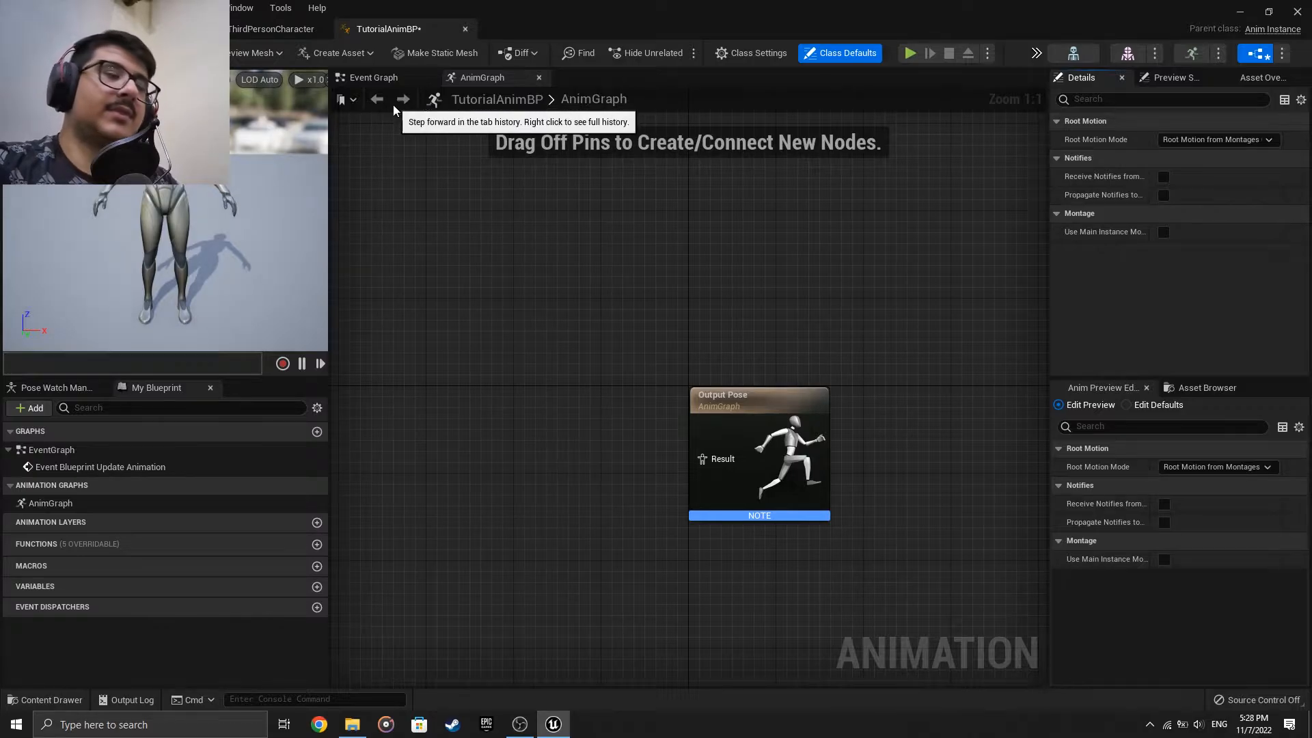
click(373, 80)
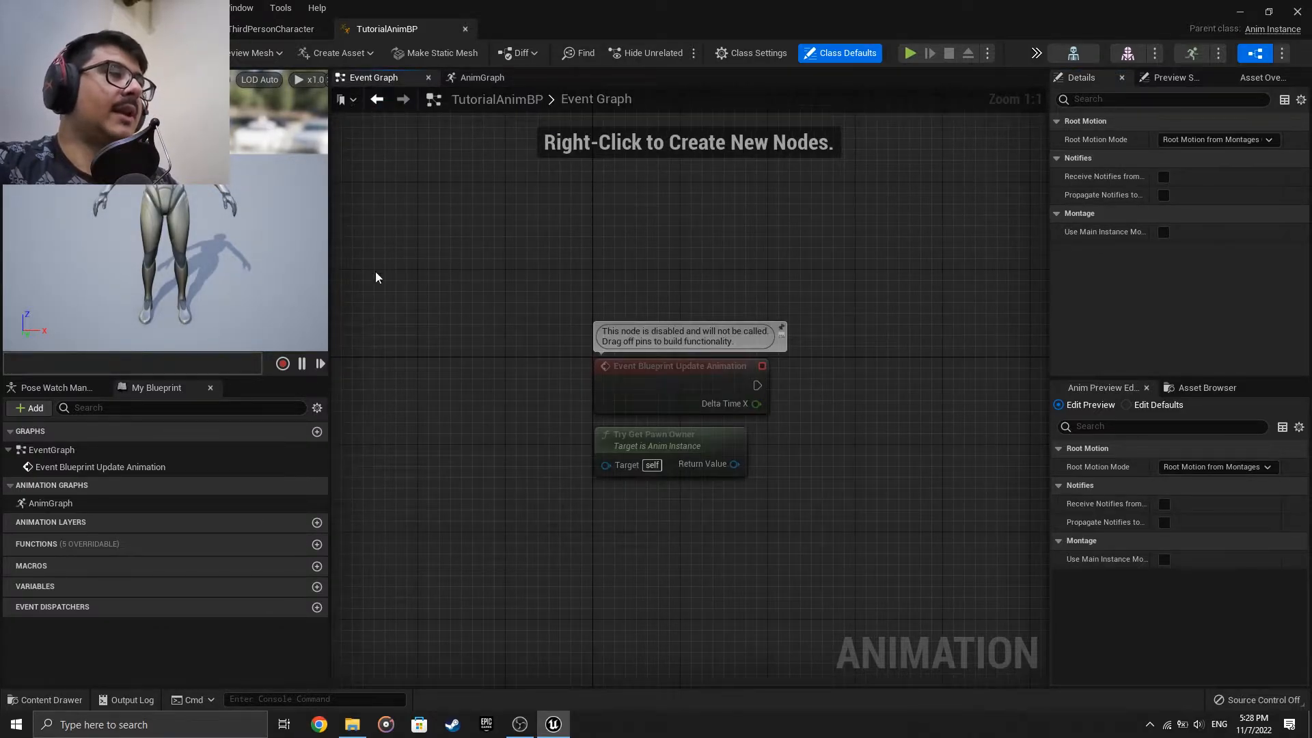
right_drag(669, 255, 592, 266)
right_drag(697, 469, 635, 446)
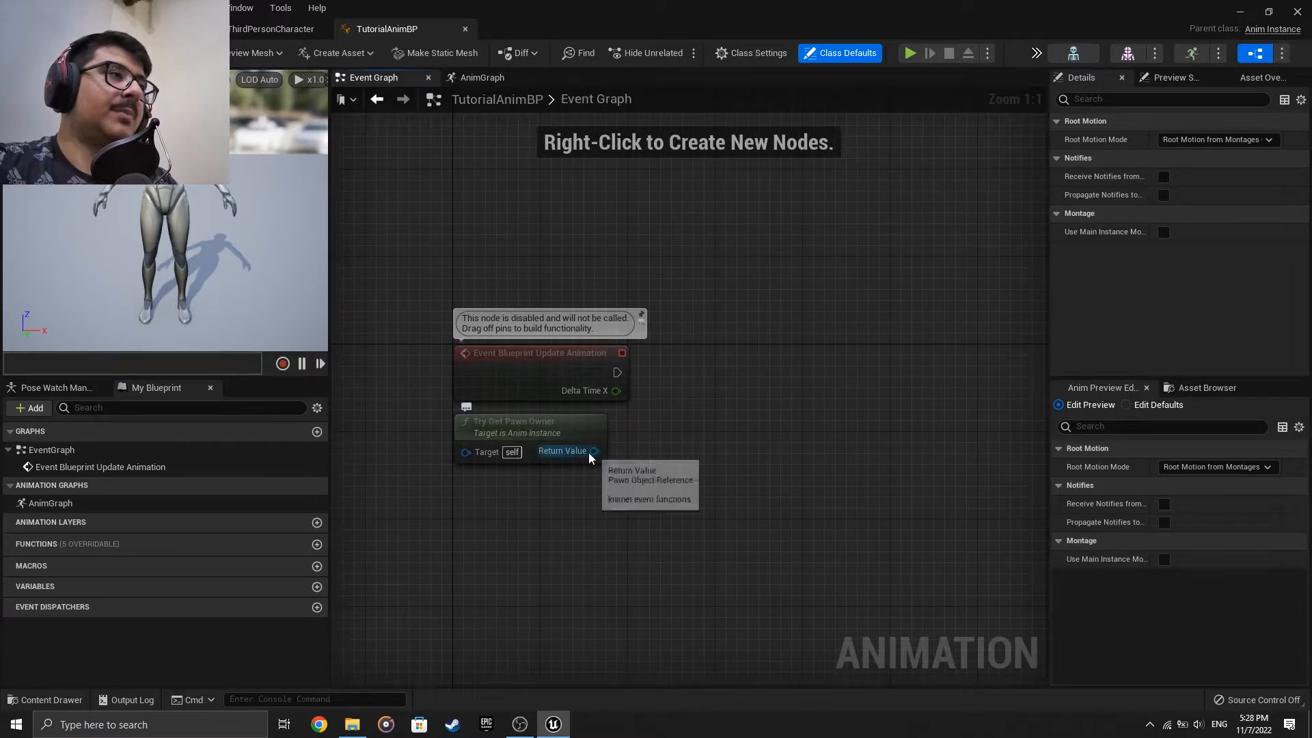
Add a Get Velocity node fed by Try Get Pawn Owner's return value and place it beside that node.
mouse_move(594, 451)
mouse_down()
mouse_move(649, 445)
mouse_move(596, 447)
mouse_up()
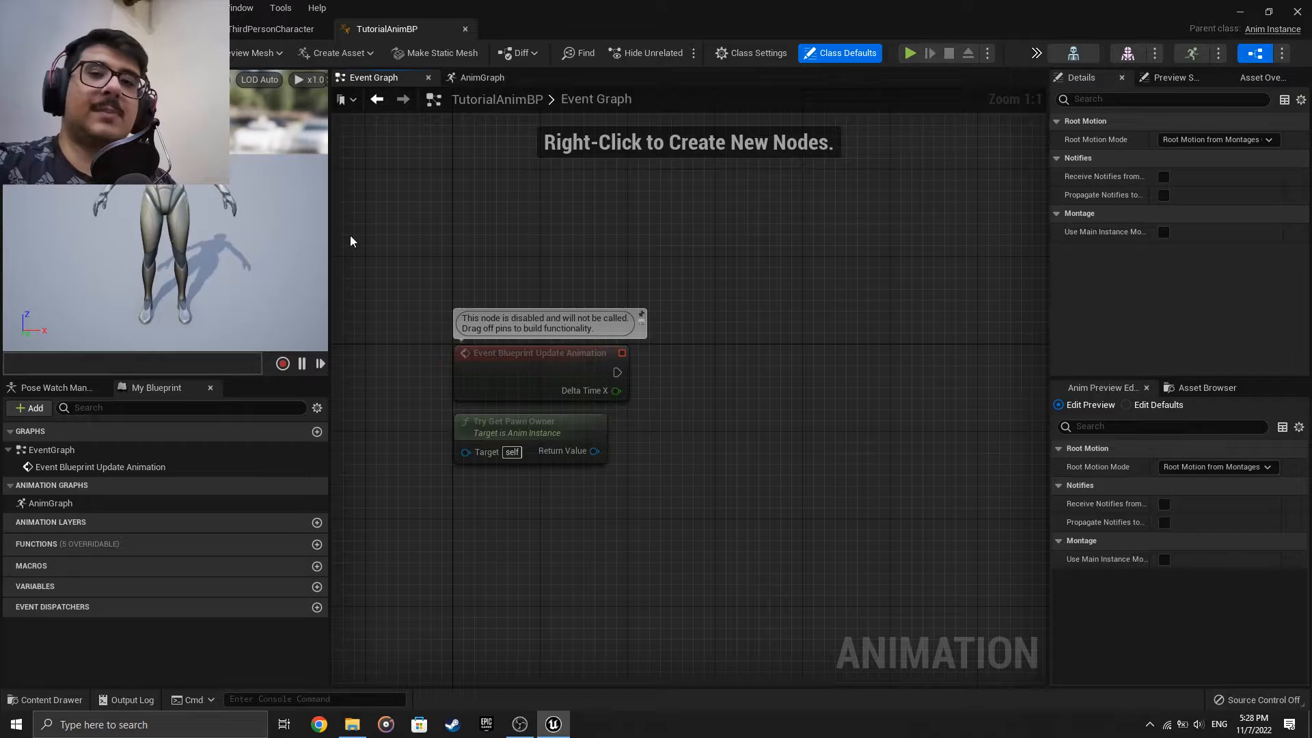
click(509, 421)
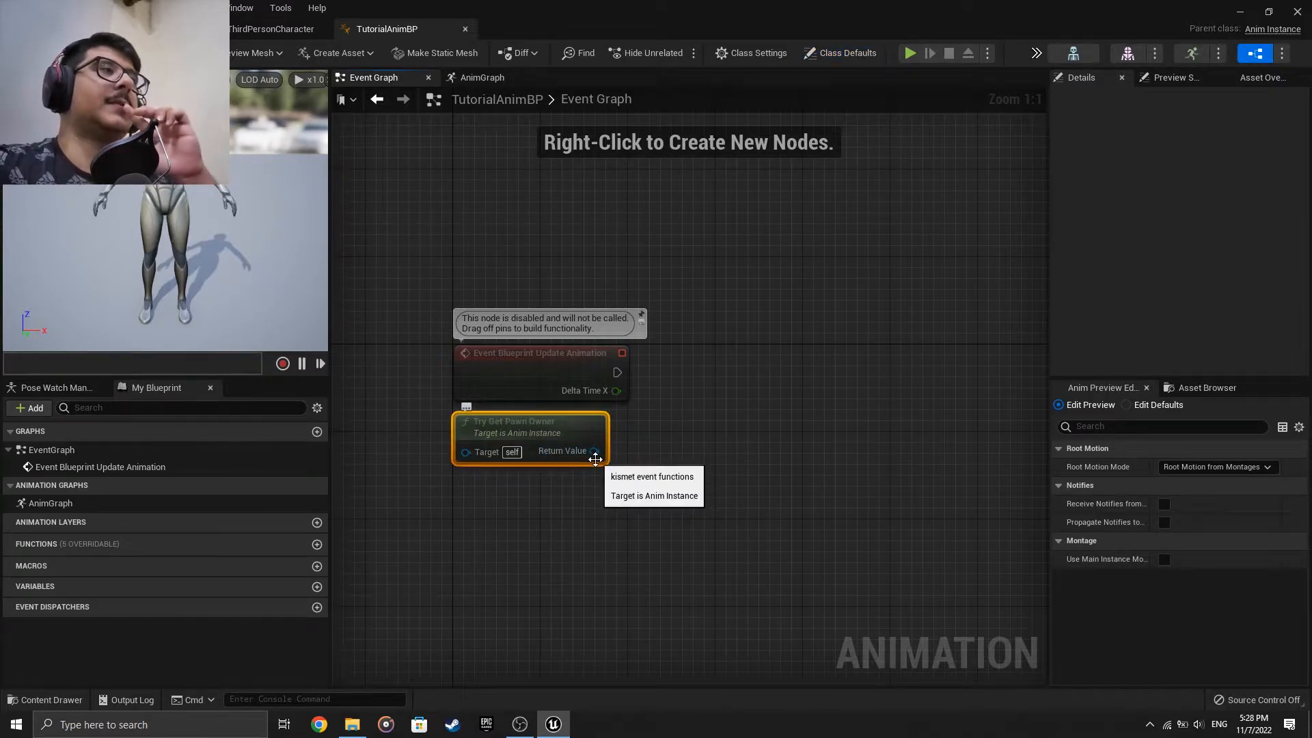
drag(595, 451, 694, 440)
text(get vekk)
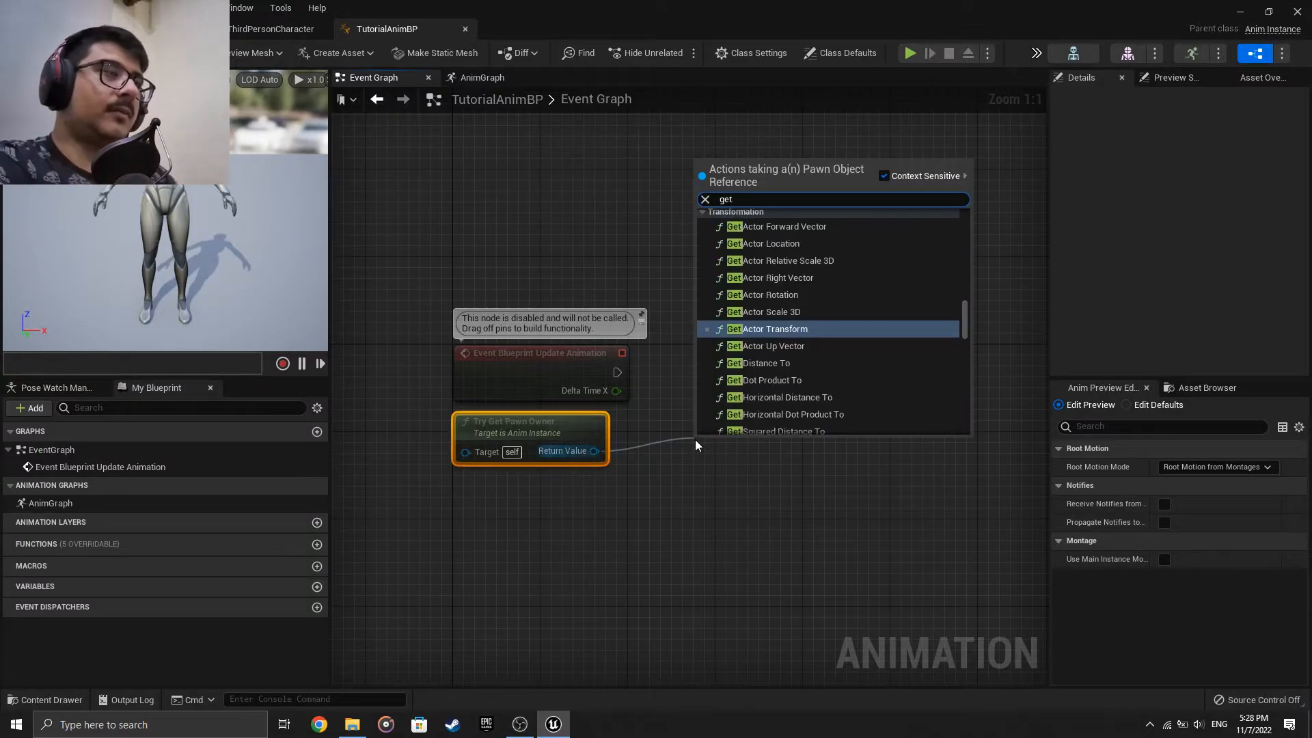
key(BackSpace)
key(BackSpace)
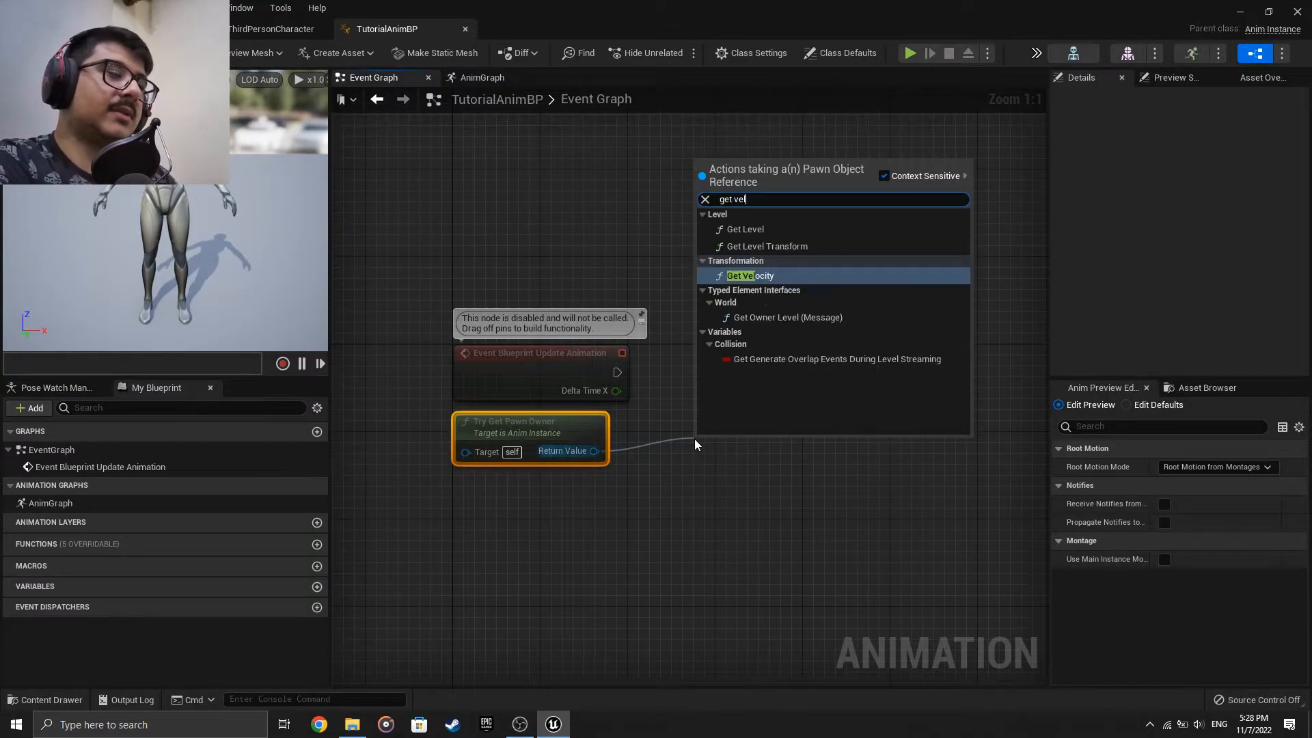
text(locity)
key(Return)
drag(717, 455, 662, 433)
Add a Vector Length node fed by Get Velocity's return value.
drag(748, 461, 833, 431)
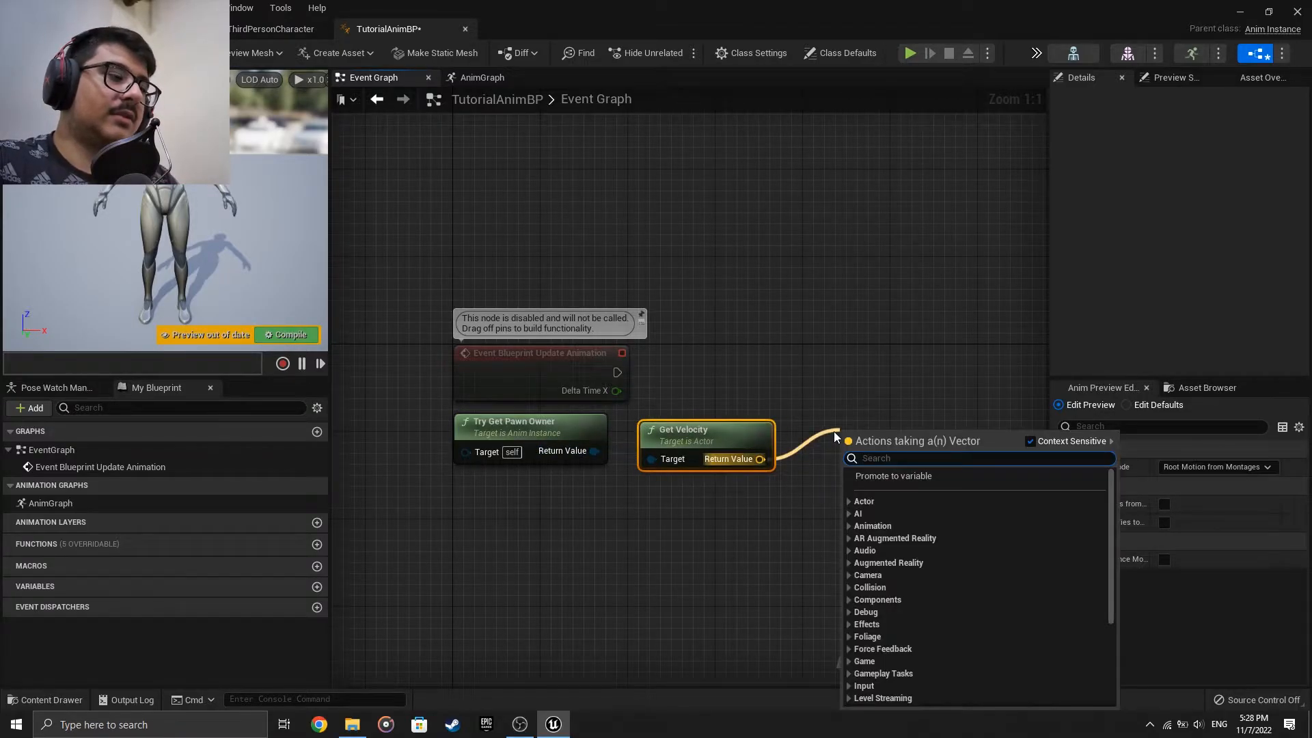
text(vect)
text(o)
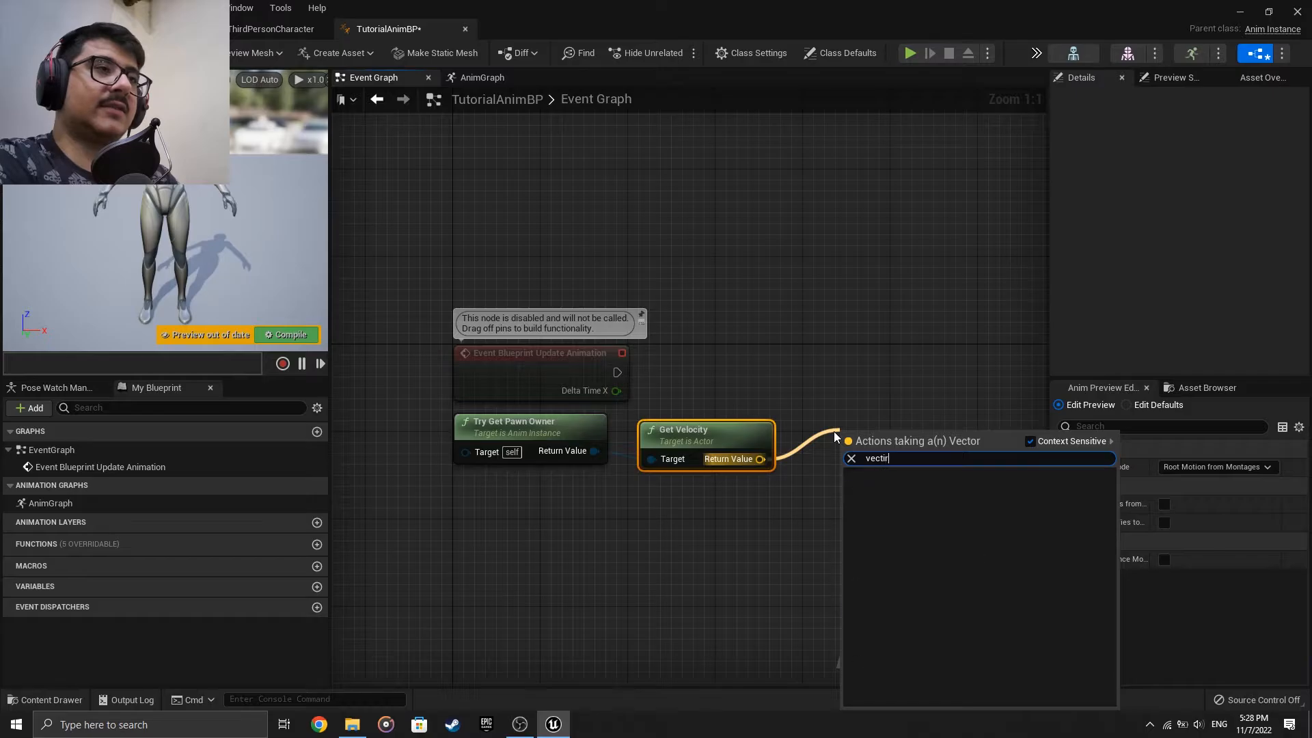
text(r)
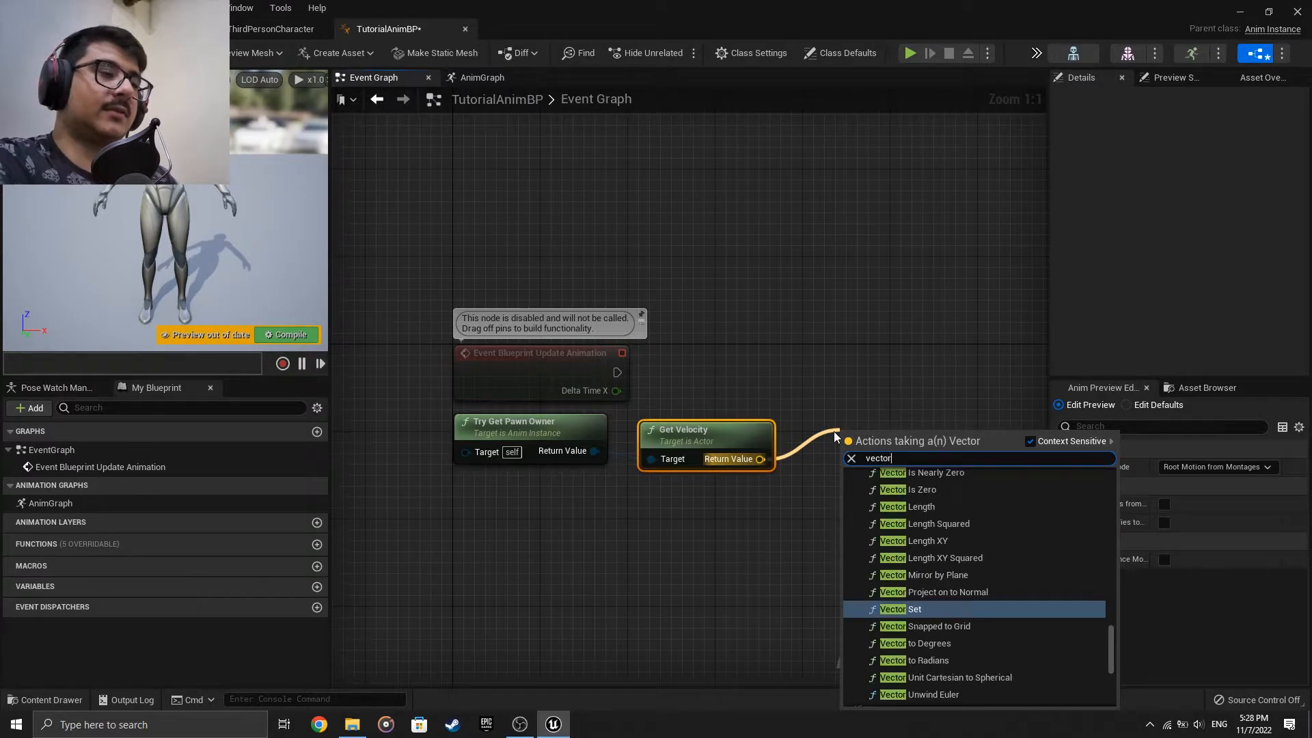
text( length)
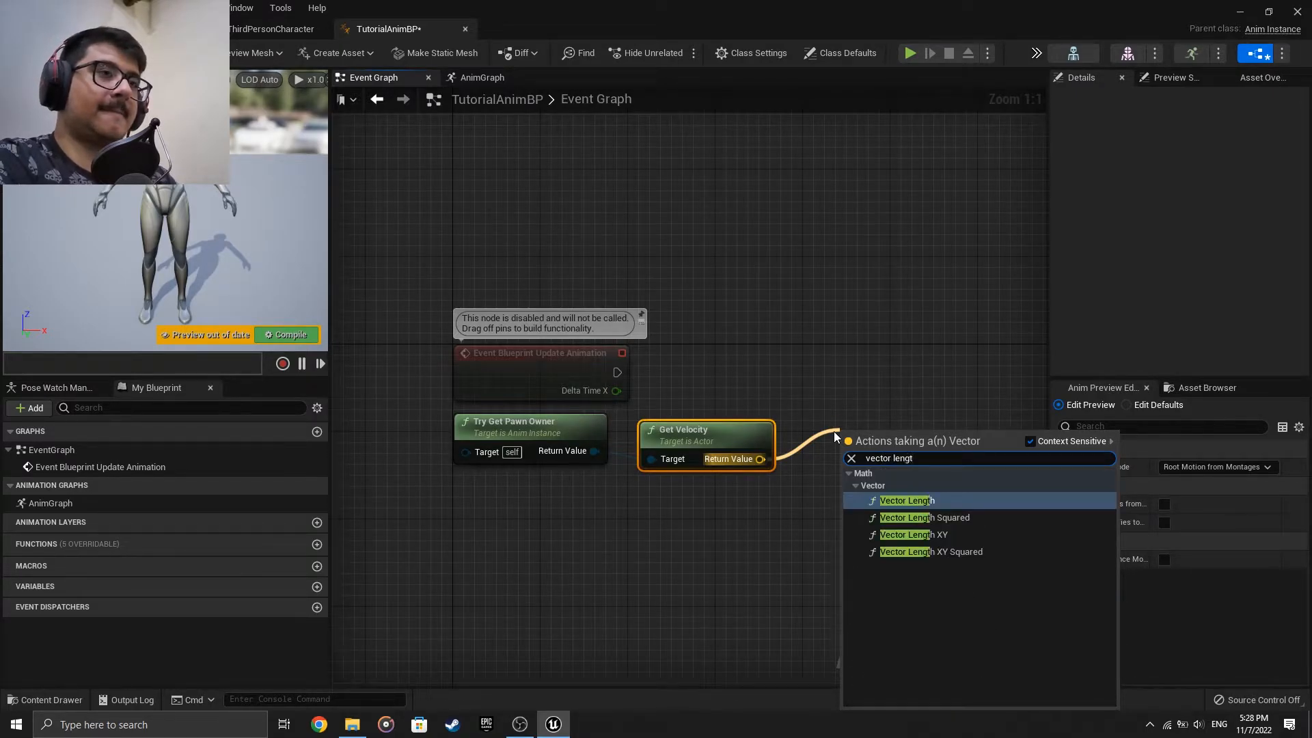
key(Return)
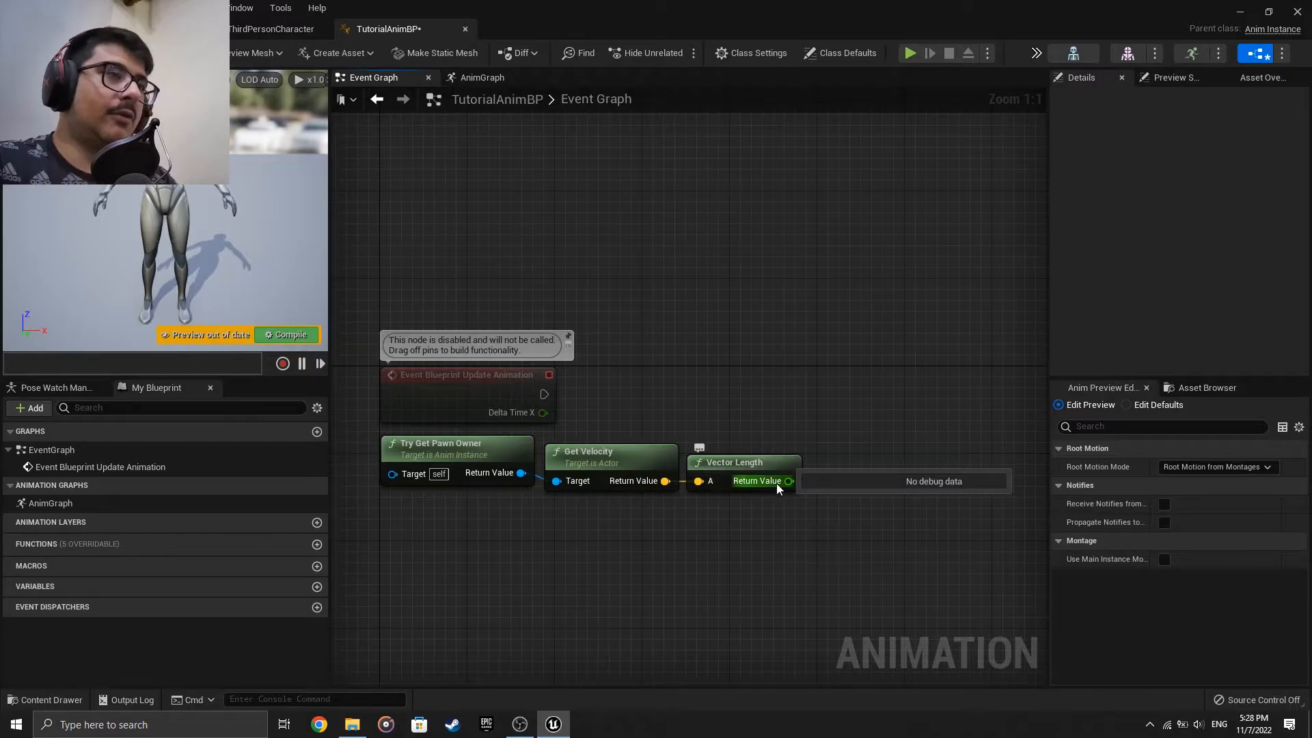
Promote Vector Length's return value to a new variable named Speed.
right_click(786, 482)
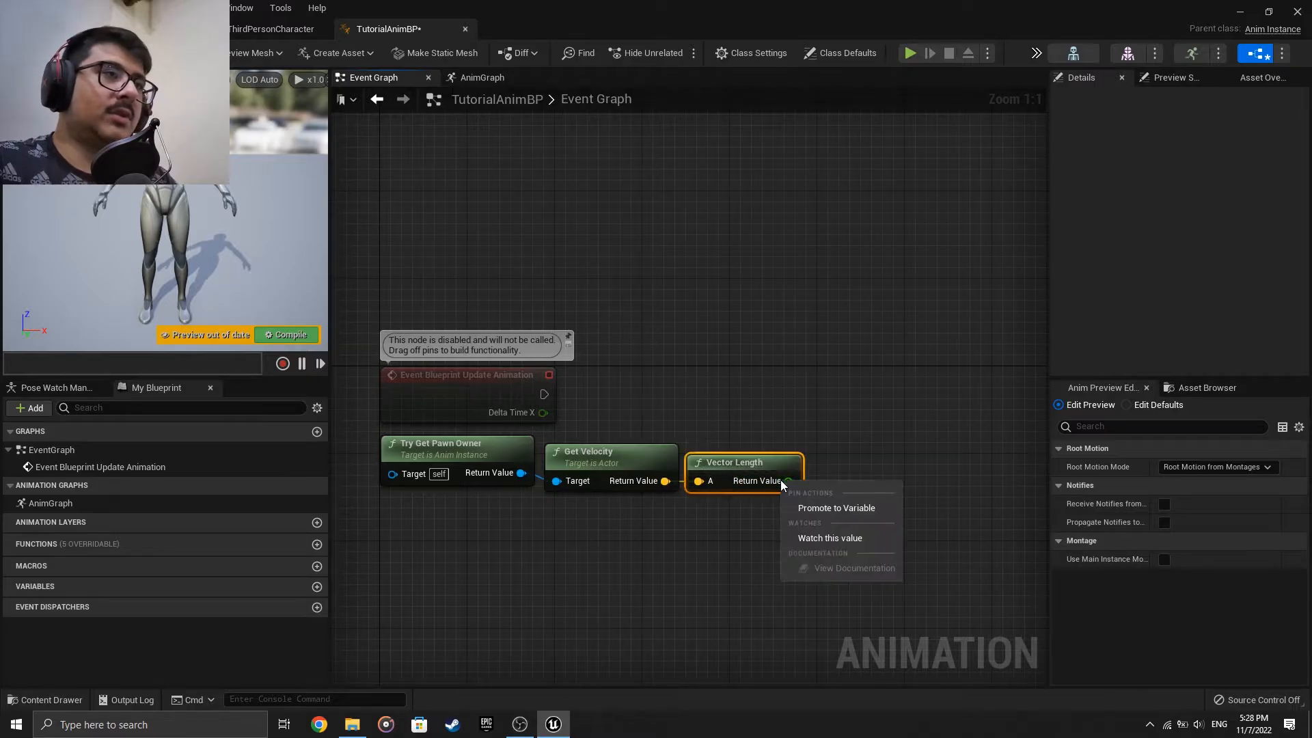
click(826, 507)
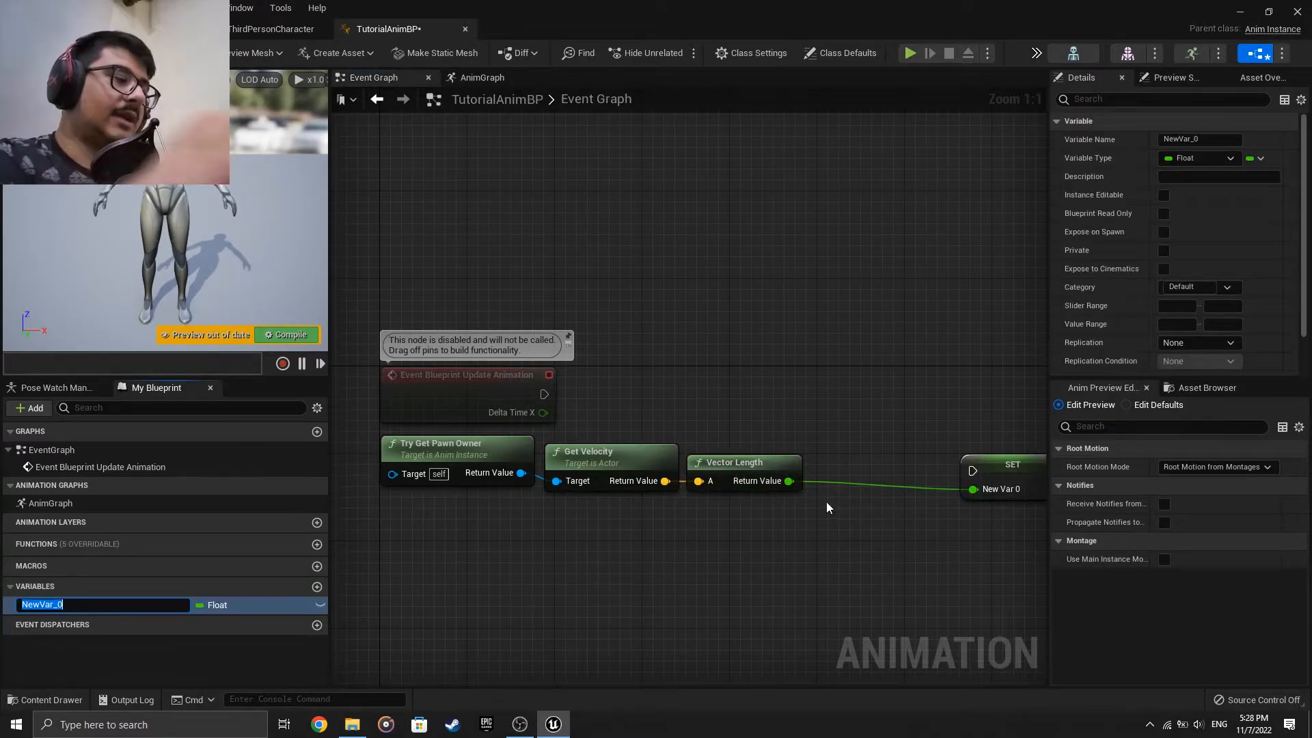
text(Speed)
key(Return)
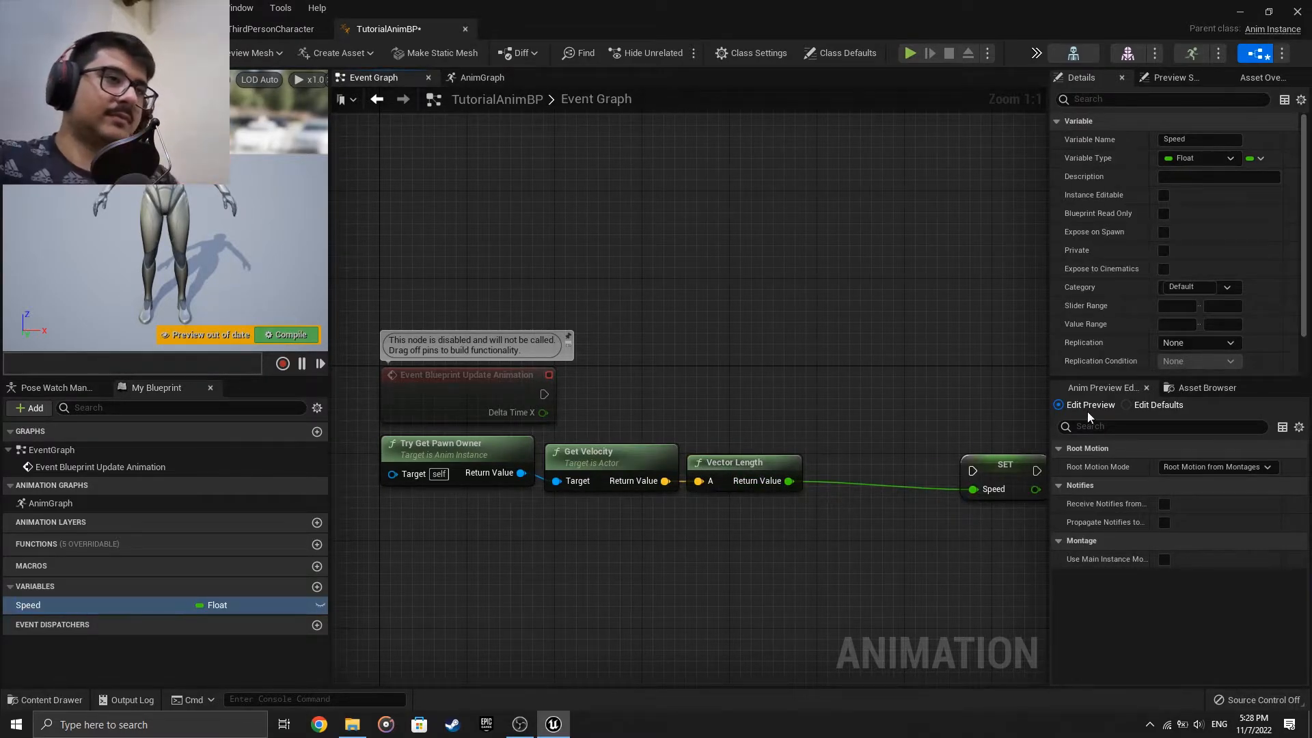
Connect the execution output of Event Blueprint Update Animation to the Set Speed node and align that node with the event.
drag(970, 470, 541, 399)
drag(999, 465, 931, 386)
right_drag(916, 439, 836, 425)
Reposition the Get Velocity and Vector Length nodes together beneath the Set Speed node.
drag(560, 399, 673, 459)
drag(705, 470, 826, 399)
drag(650, 455, 792, 444)
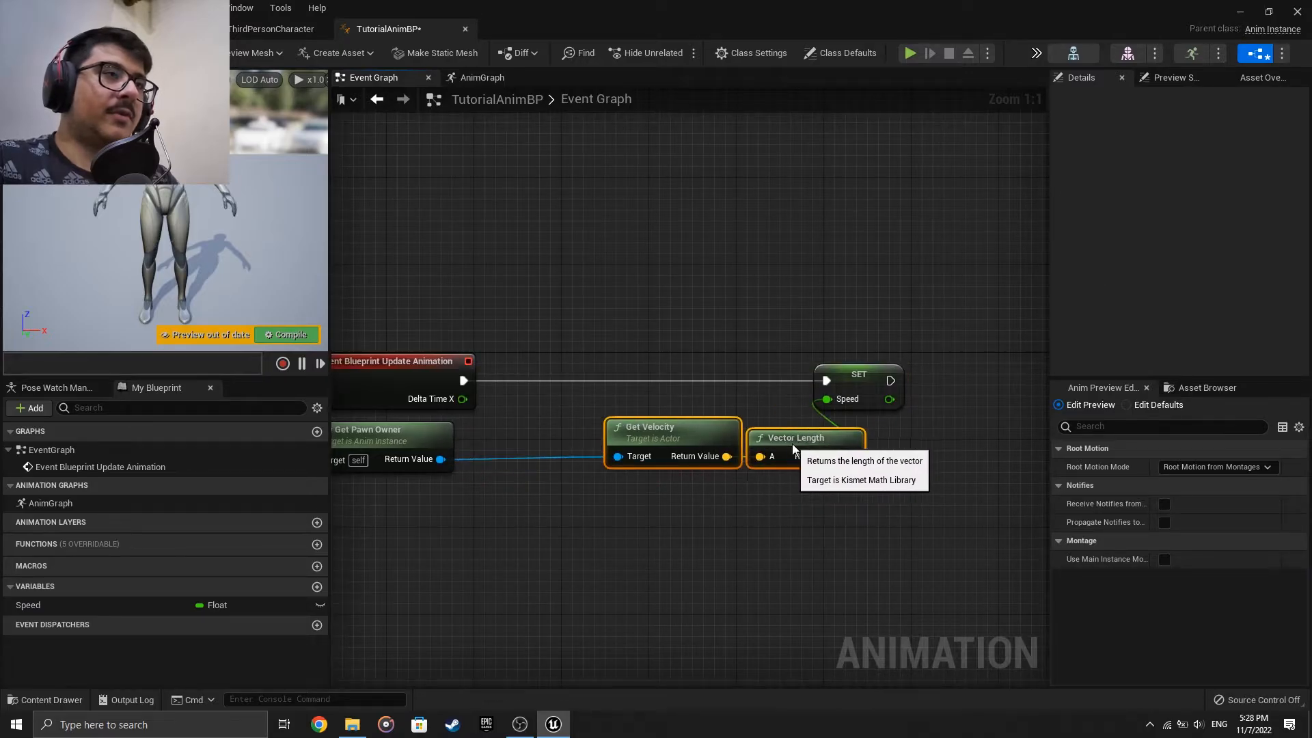
click(657, 420)
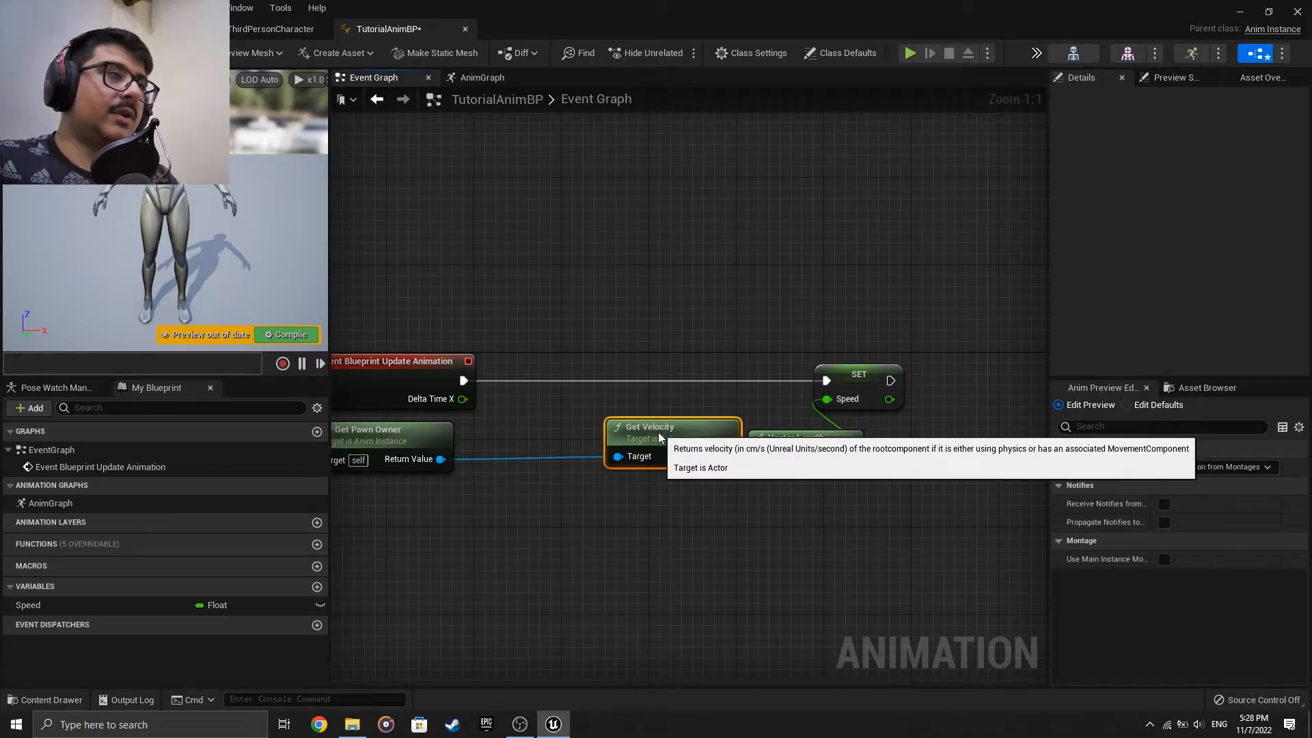
drag(726, 450, 779, 456)
drag(793, 448, 837, 461)
click(575, 472)
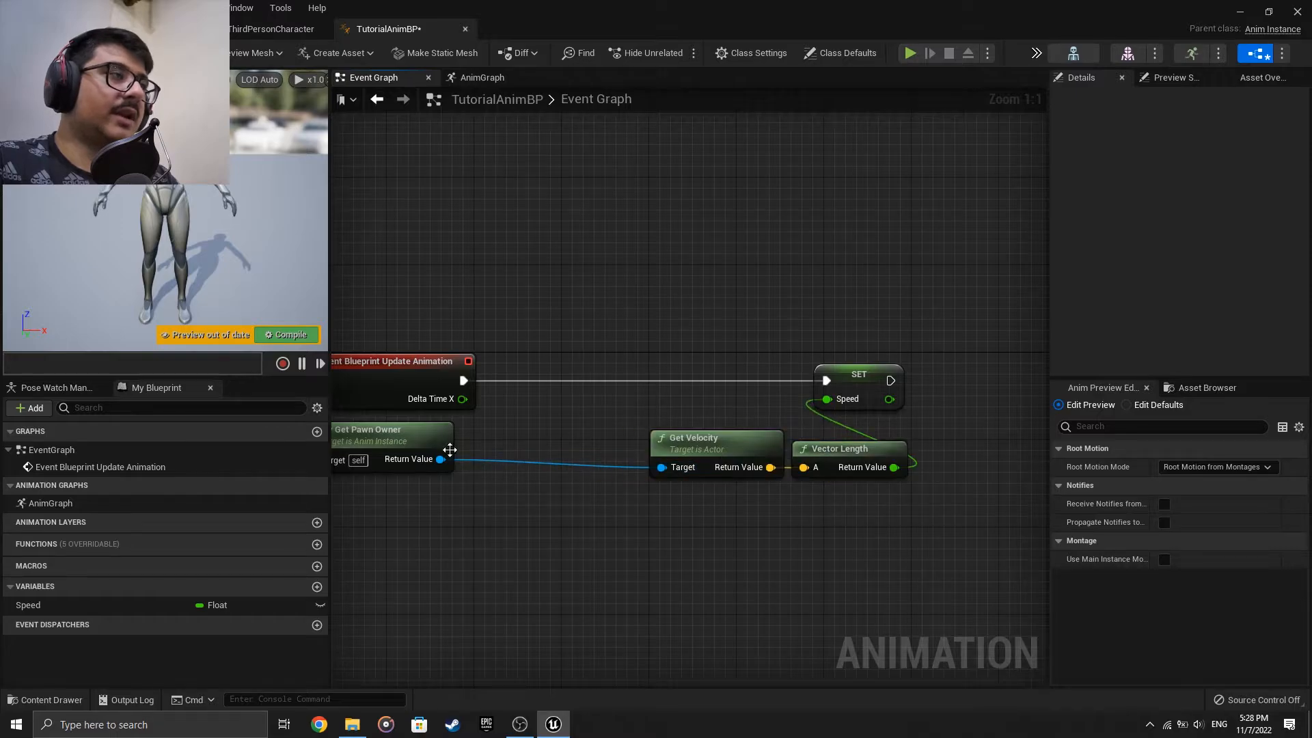
Add the Is Valid node with execution pins, fed by Try Get Pawn Owner's return value.
drag(441, 459, 484, 435)
right_drag(470, 432, 633, 439)
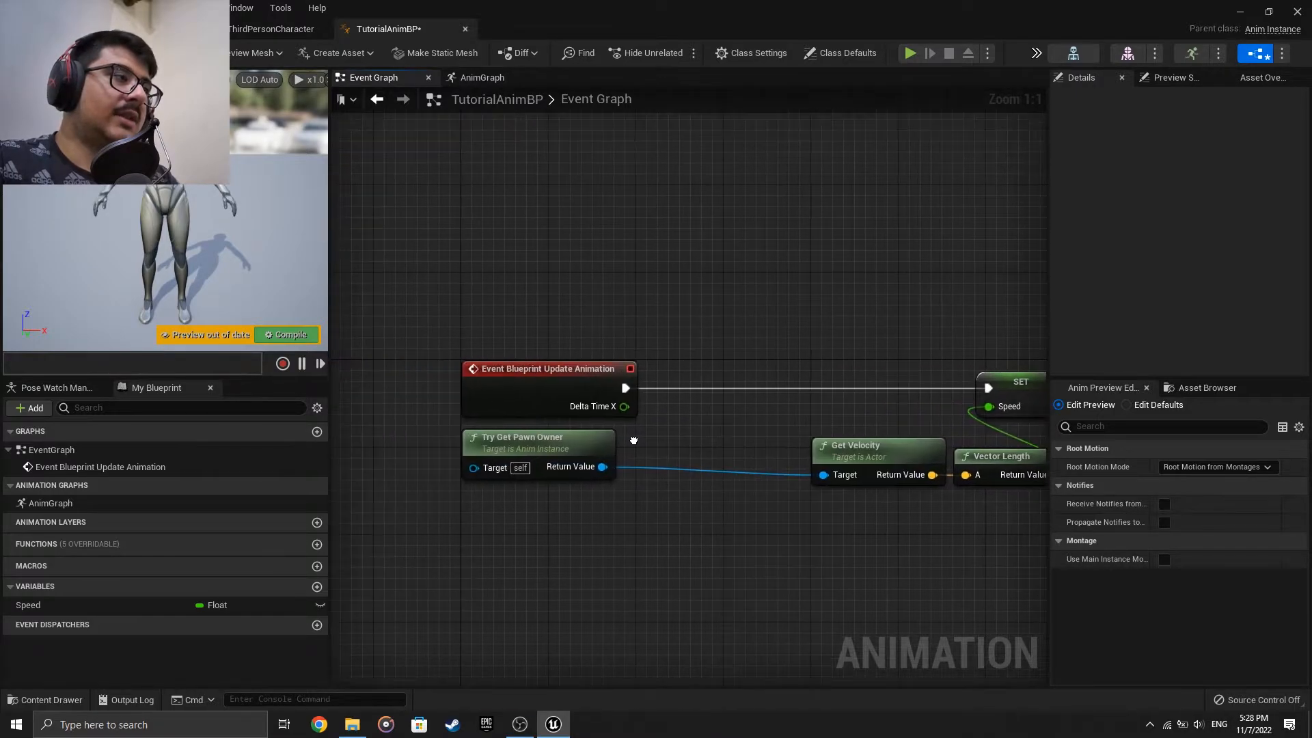
drag(601, 468, 714, 408)
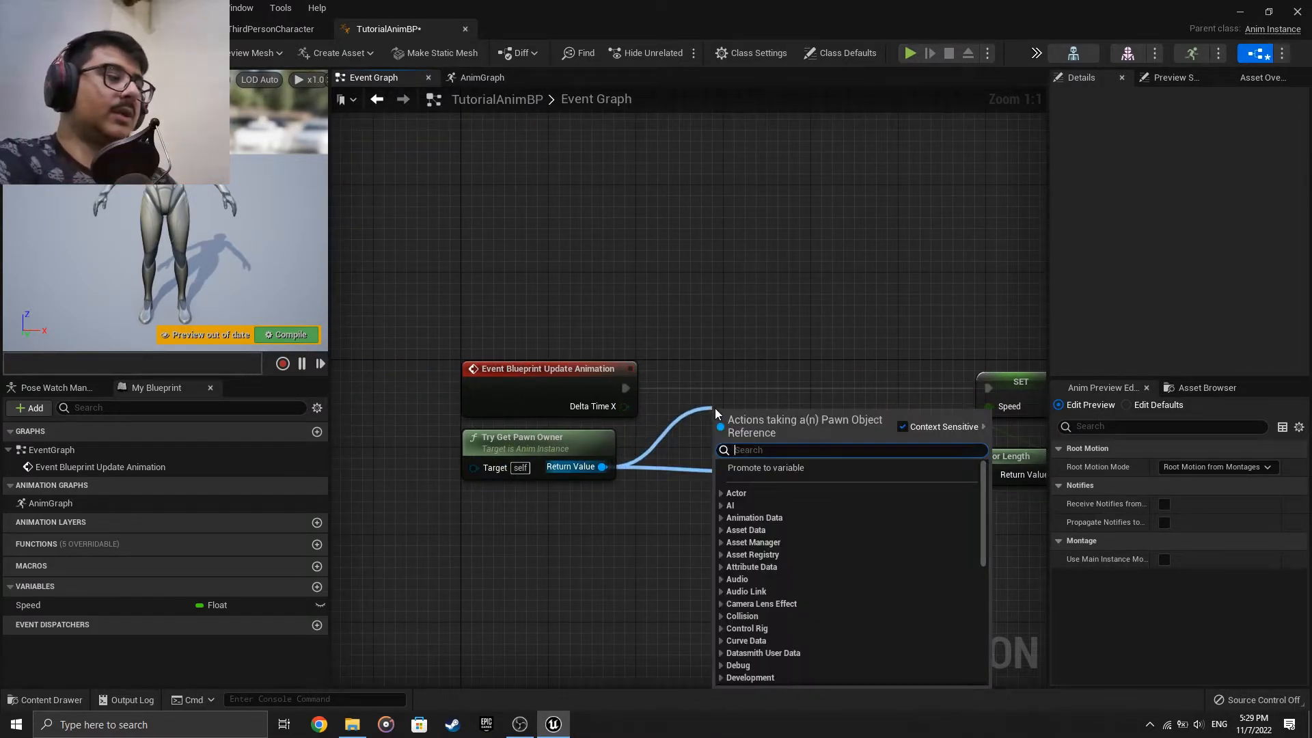
text(is valid)
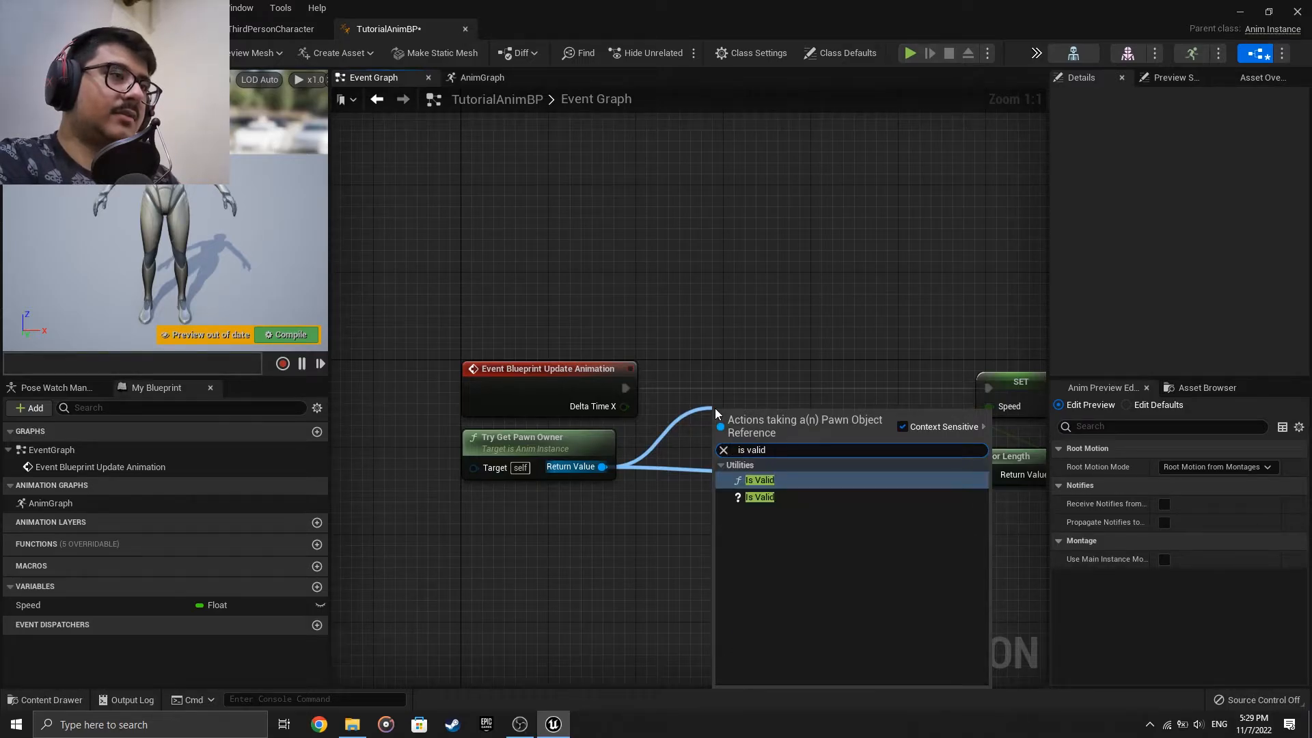
key(Down)
key(Return)
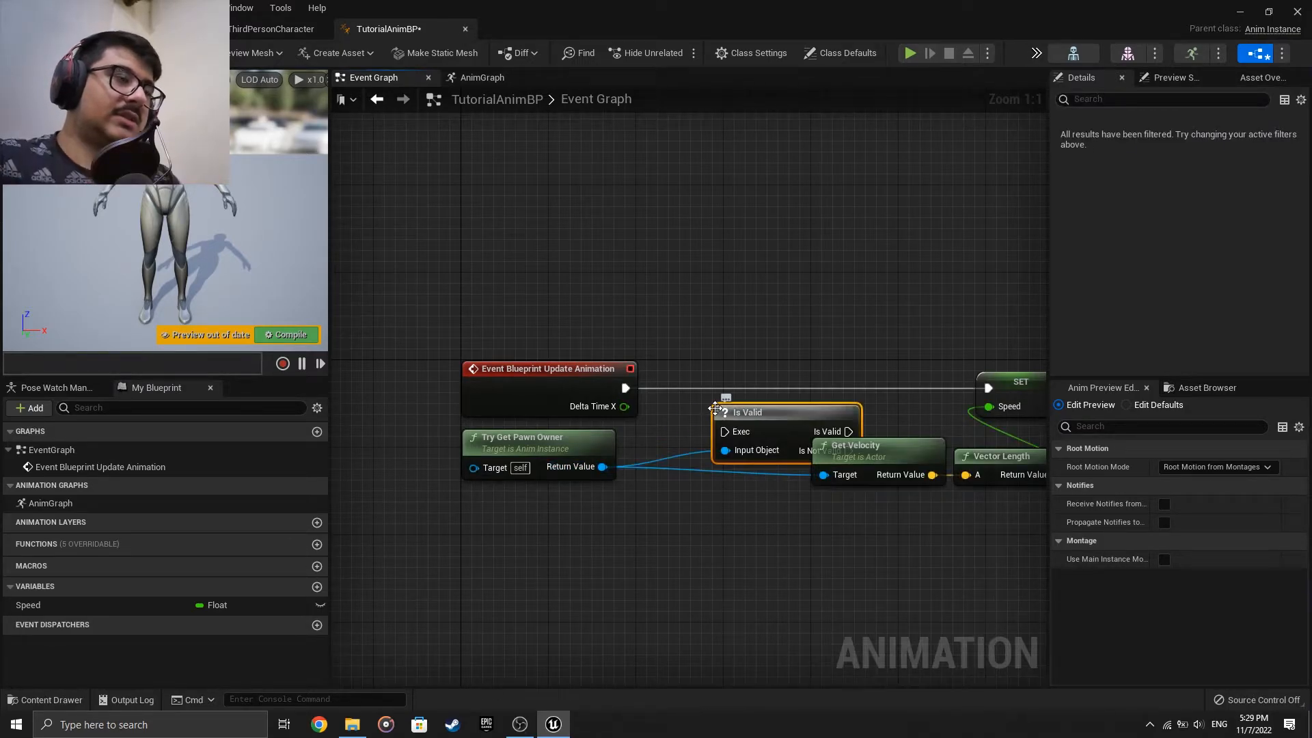
Insert the Is Valid node between Event Blueprint Update Animation and Set Speed, continuing execution from its Is Valid output.
drag(800, 415, 813, 371)
ctrl+drag(987, 388, 745, 389)
click(767, 313)
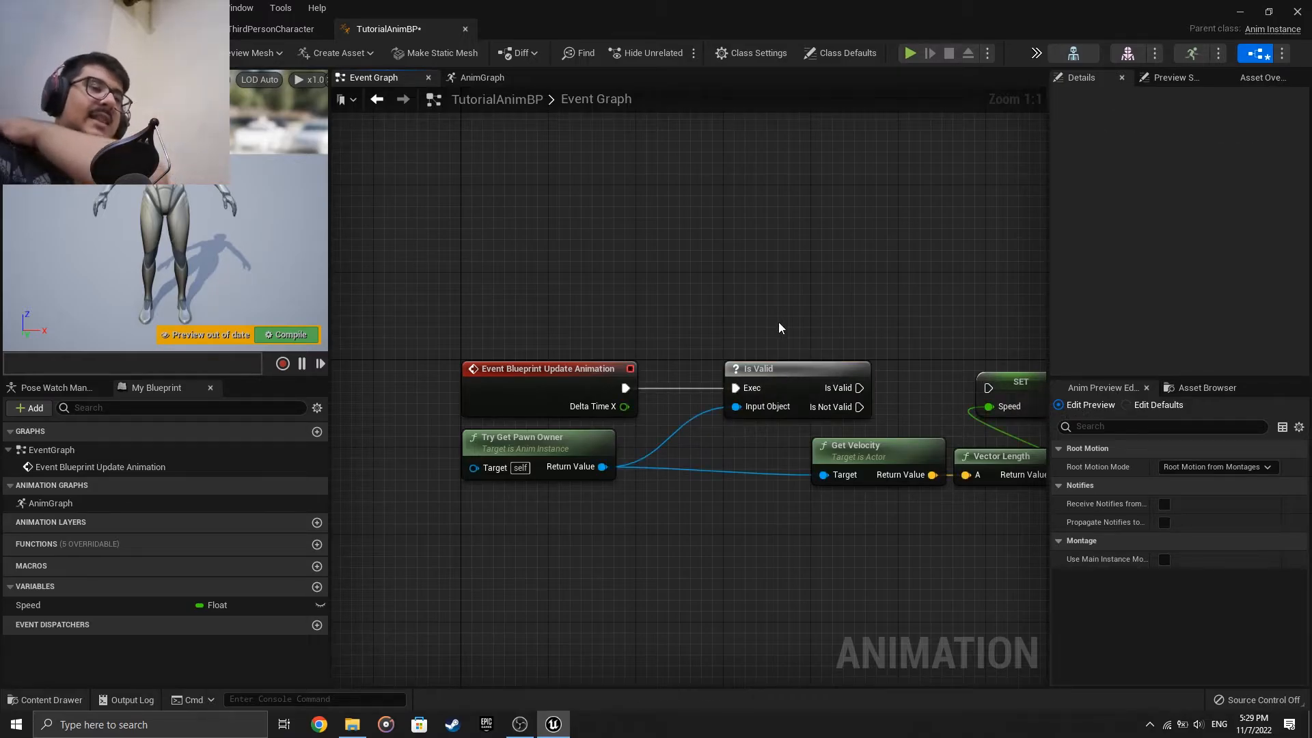
right_drag(912, 349, 734, 360)
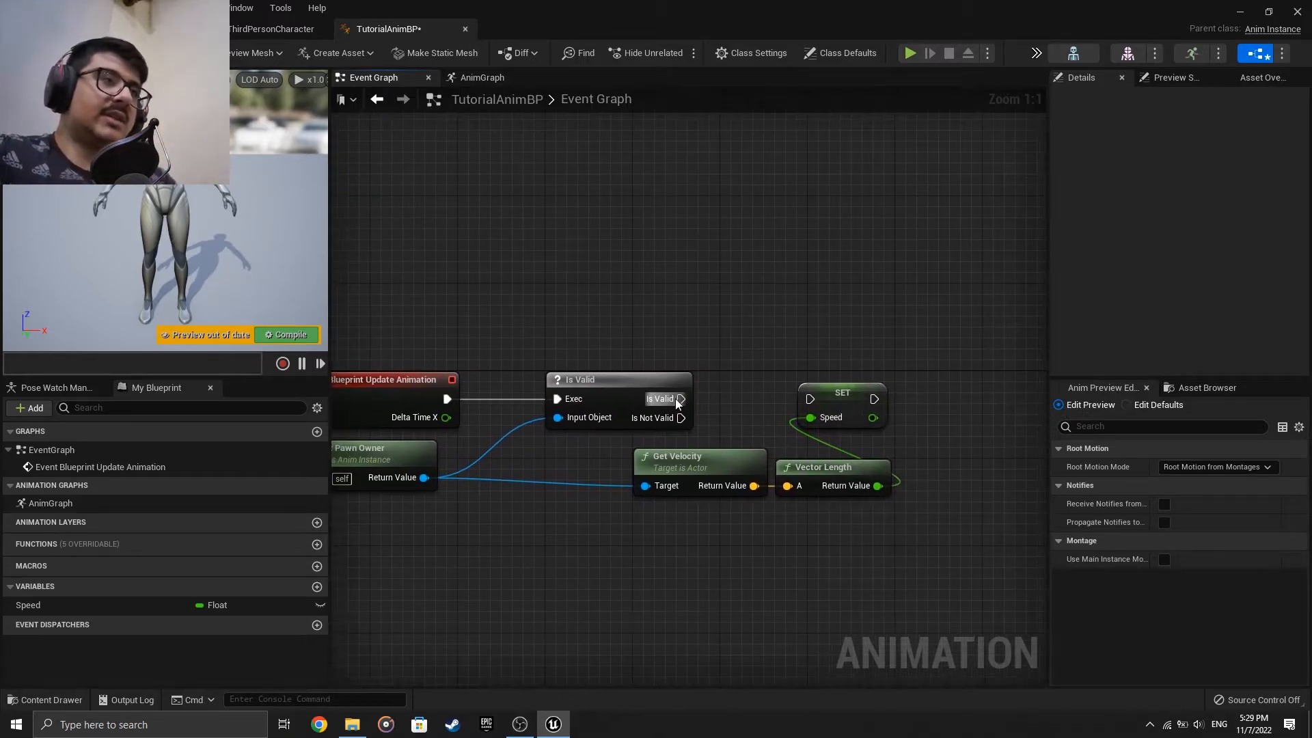
drag(680, 399, 819, 414)
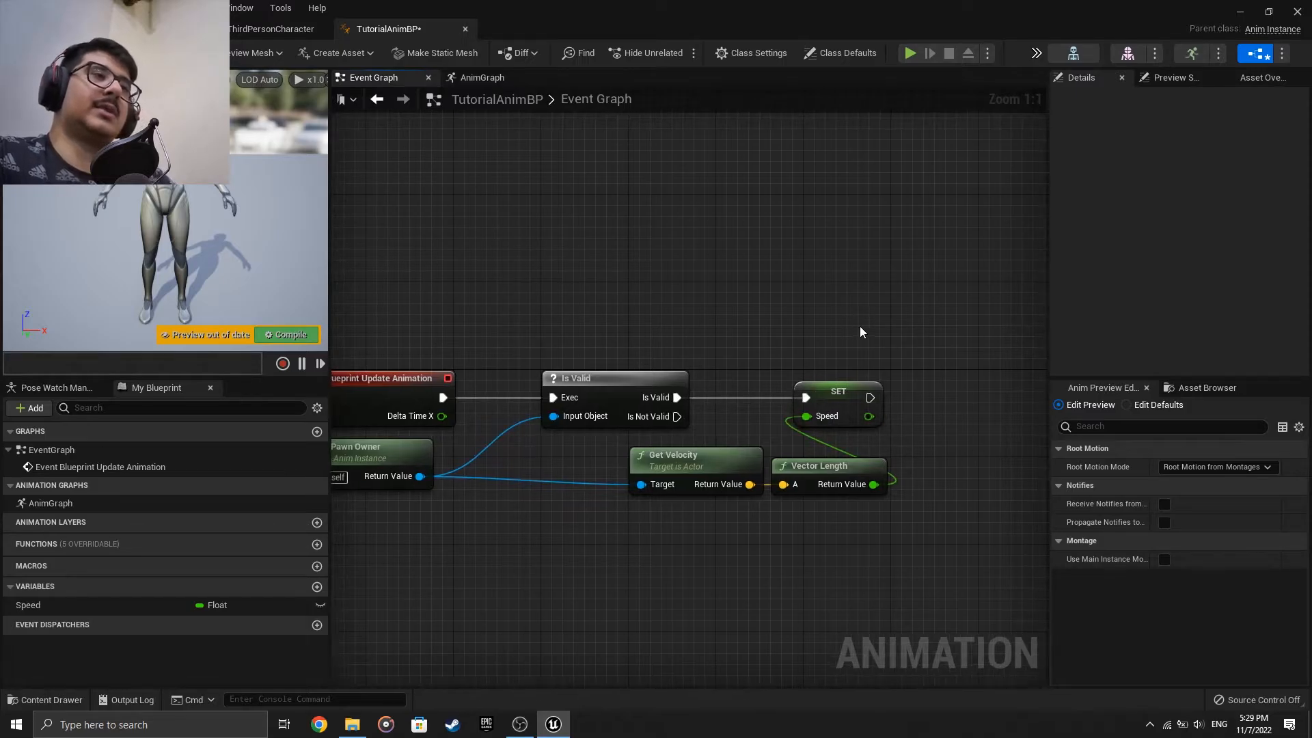
Add a Get Movement Component node fed by Try Get Pawn Owner's return value and place it below Get Velocity.
right_drag(861, 331, 967, 291)
right_drag(830, 433, 855, 470)
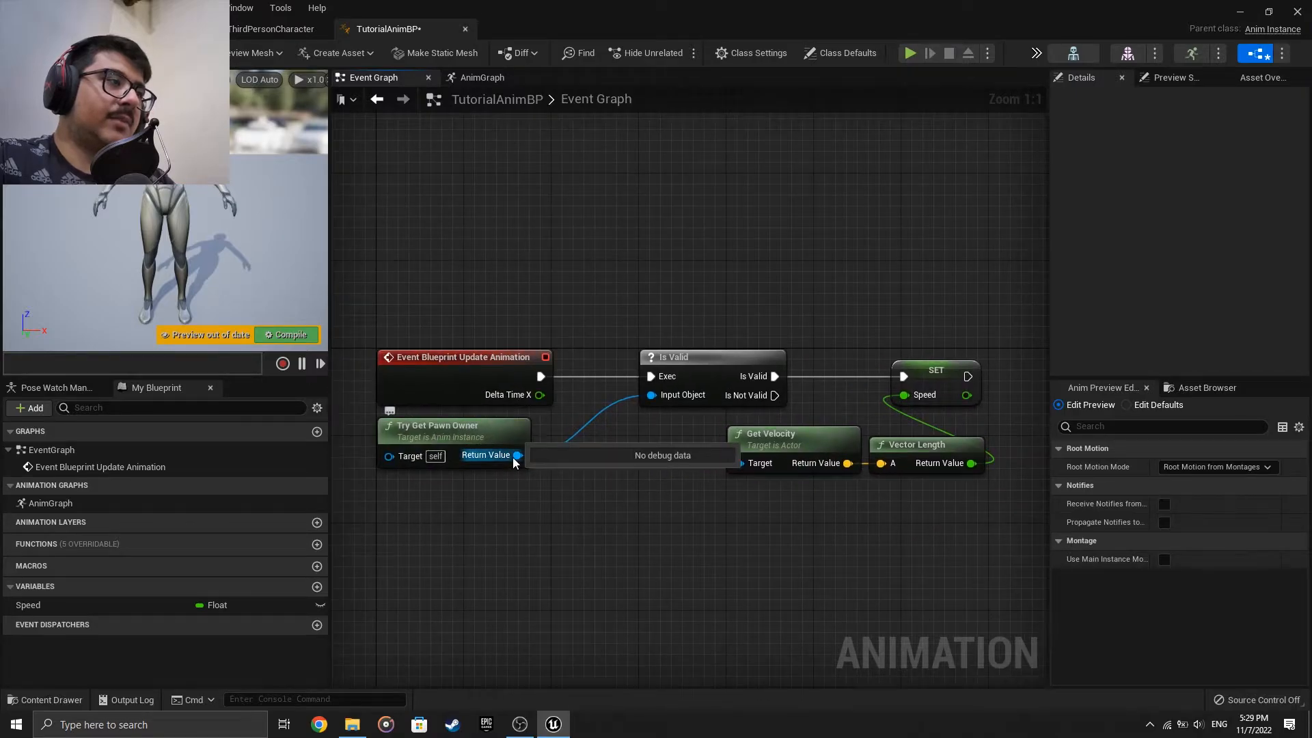
drag(514, 456, 805, 542)
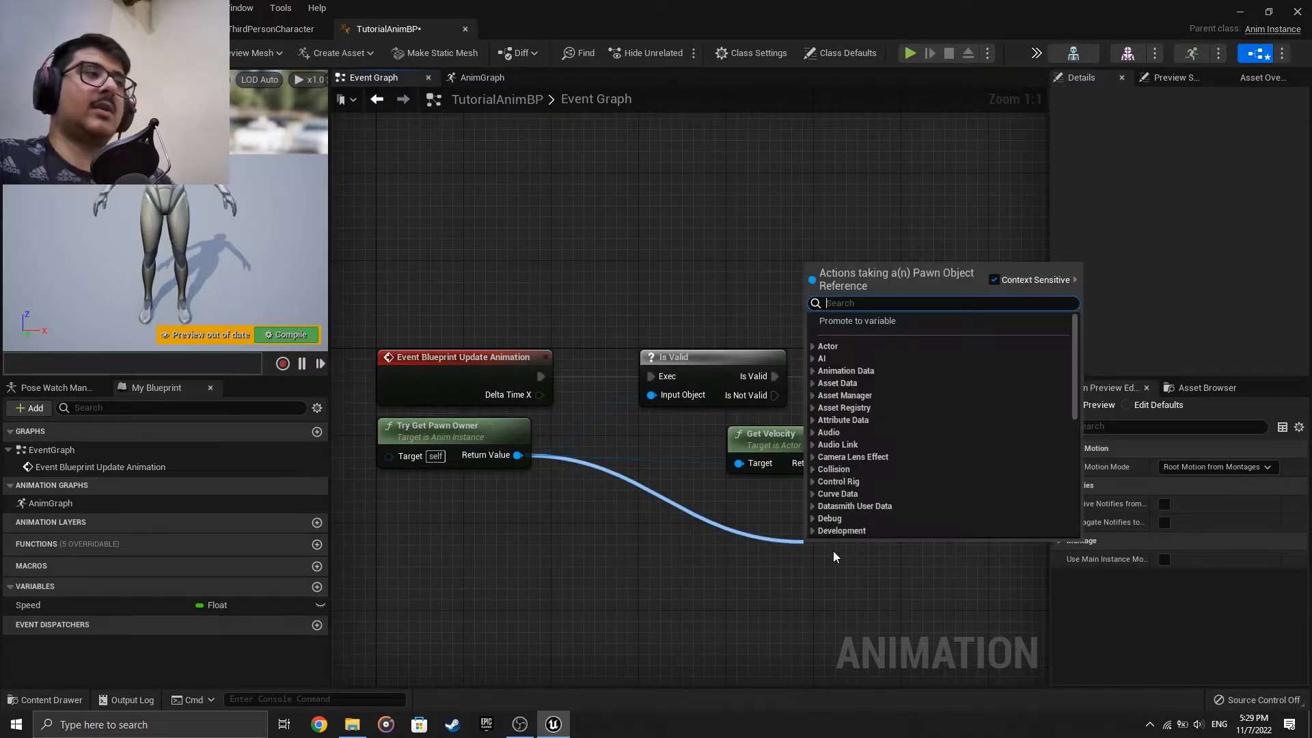
text(get movem)
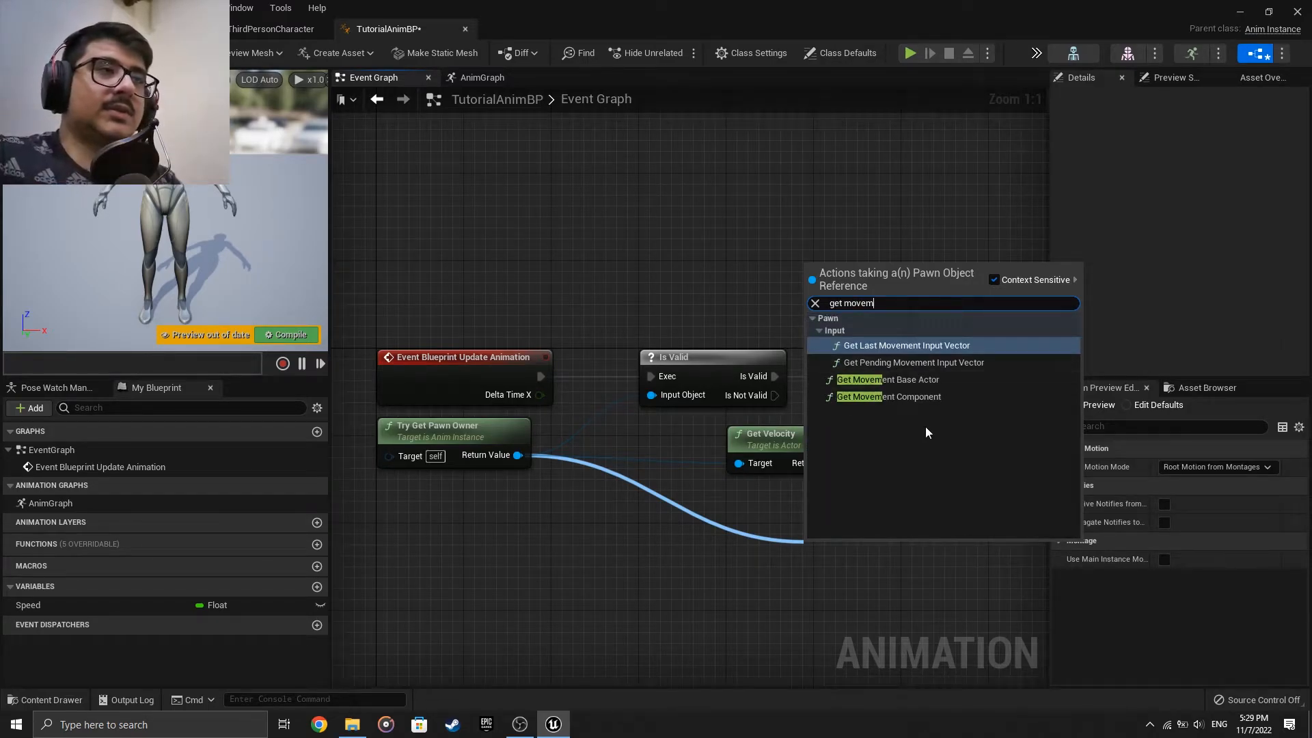
click(909, 397)
drag(865, 557, 775, 543)
Add an Is Falling node fed by Get Movement Component's return value and align the two nodes.
right_drag(858, 531, 661, 530)
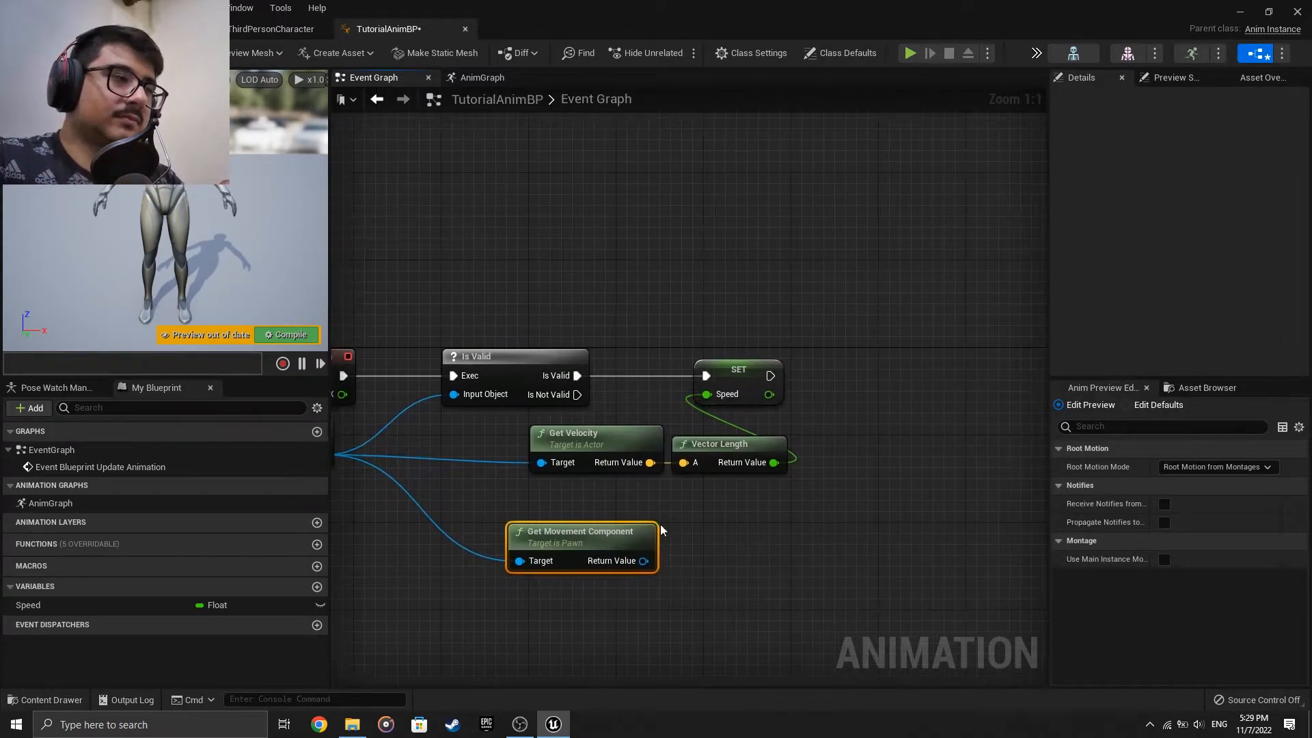
drag(642, 561, 715, 551)
click(711, 538)
text(is falling)
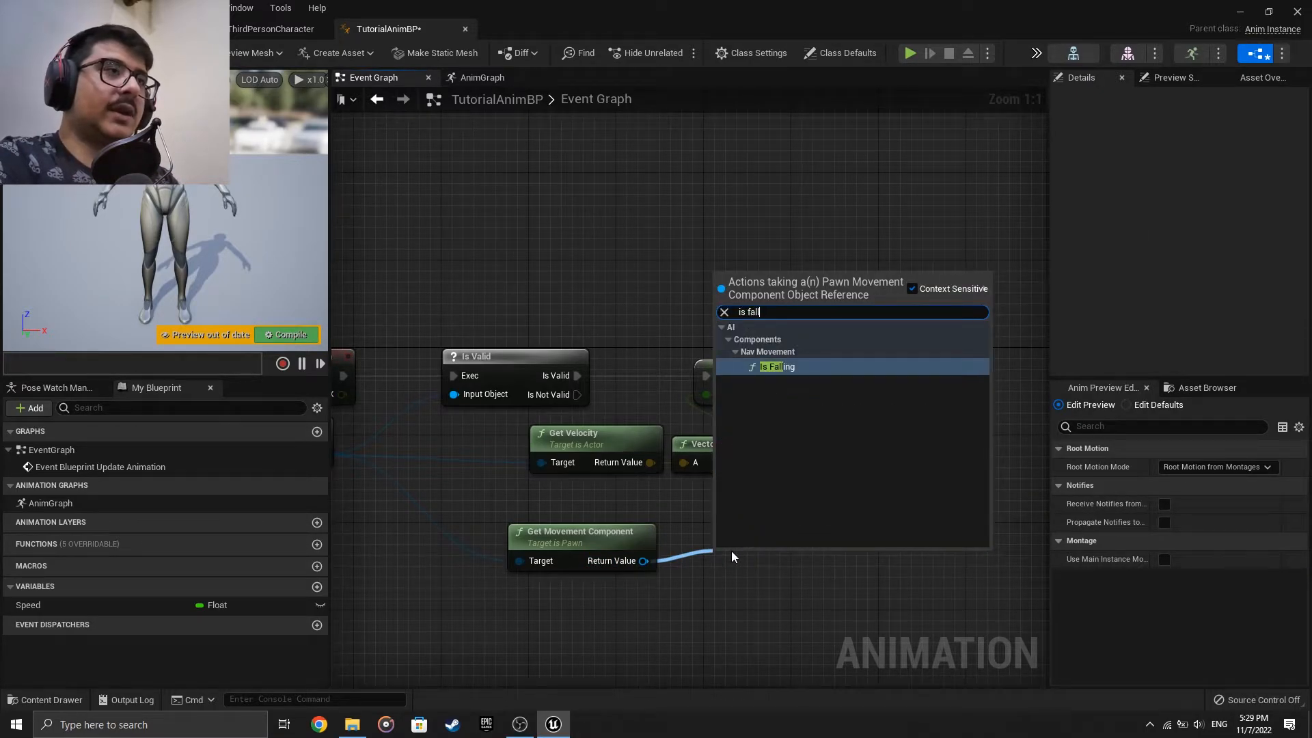
key(Return)
drag(833, 560, 822, 527)
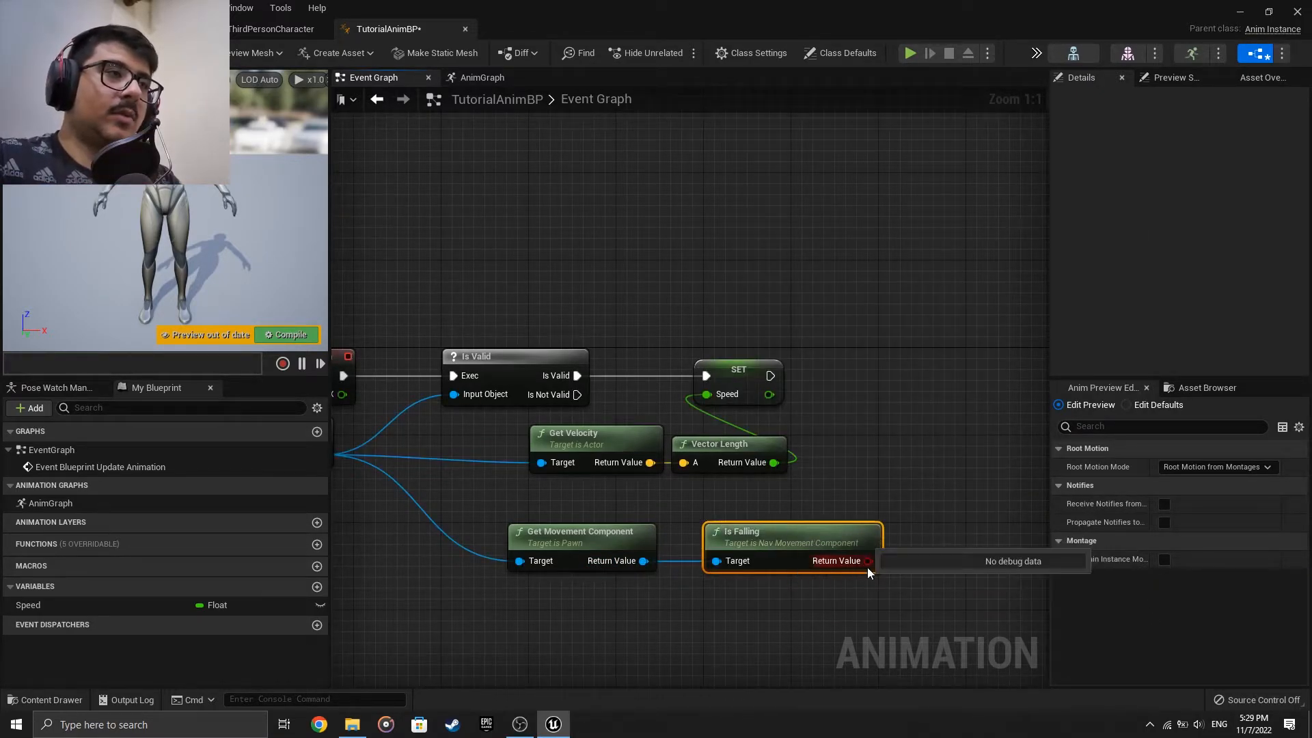
Promote Is Falling's return value to a new Boolean variable named IsFalling?
right_click(868, 561)
click(902, 592)
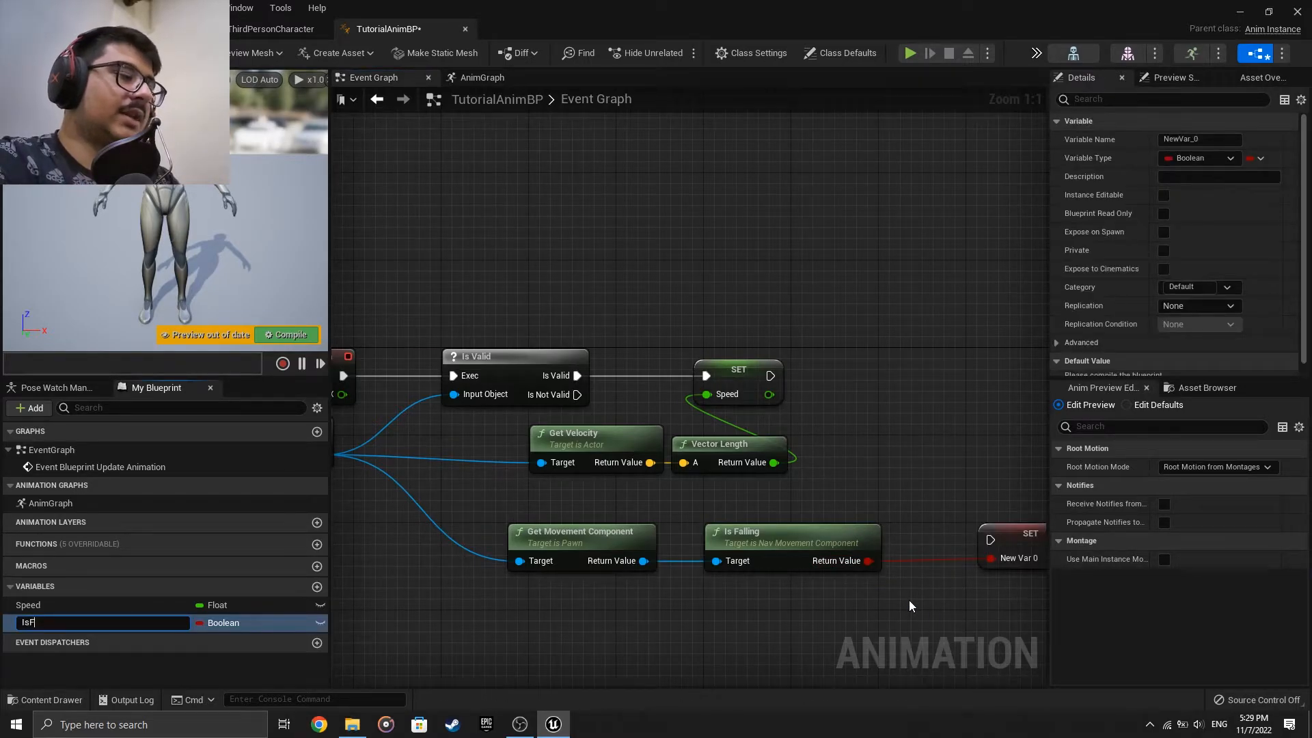
text(IsFalling?)
key(Return)
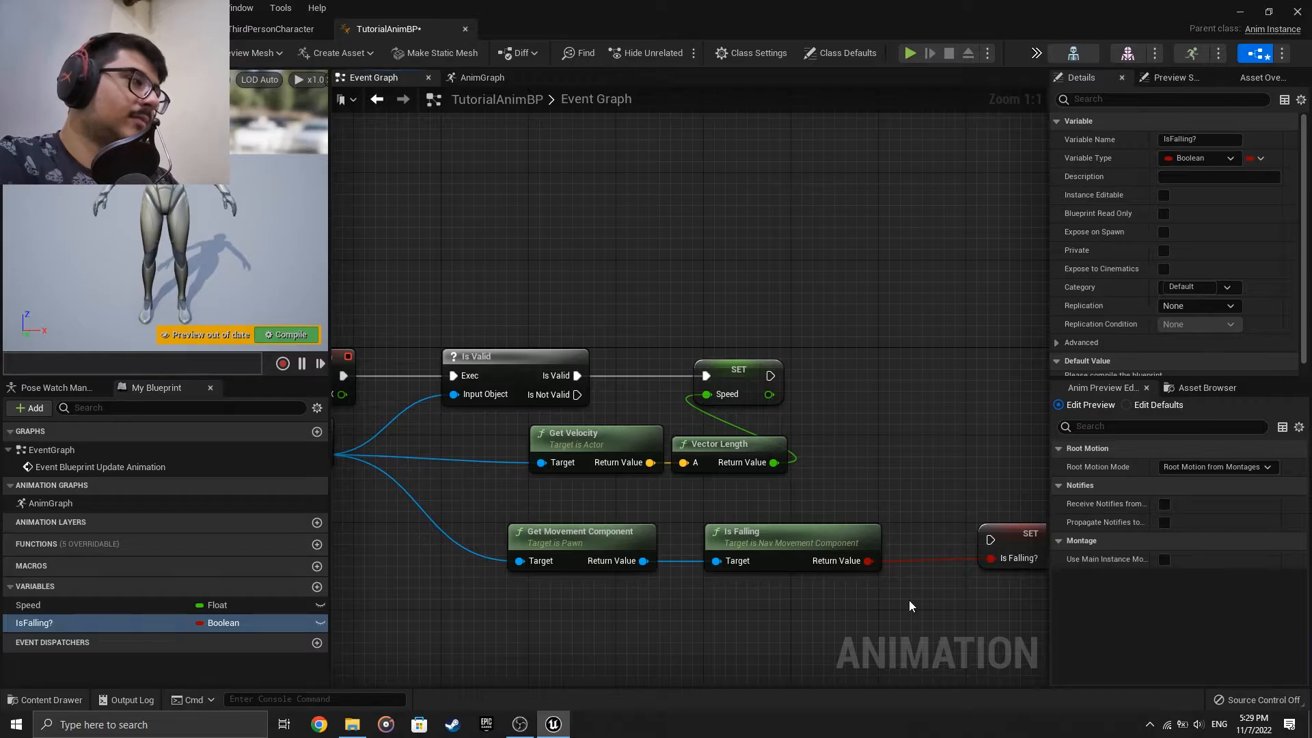
Place the Set IsFalling? node in line after Set Speed and connect their execution pins.
right_drag(992, 522, 847, 524)
drag(847, 530, 823, 376)
drag(625, 378, 854, 383)
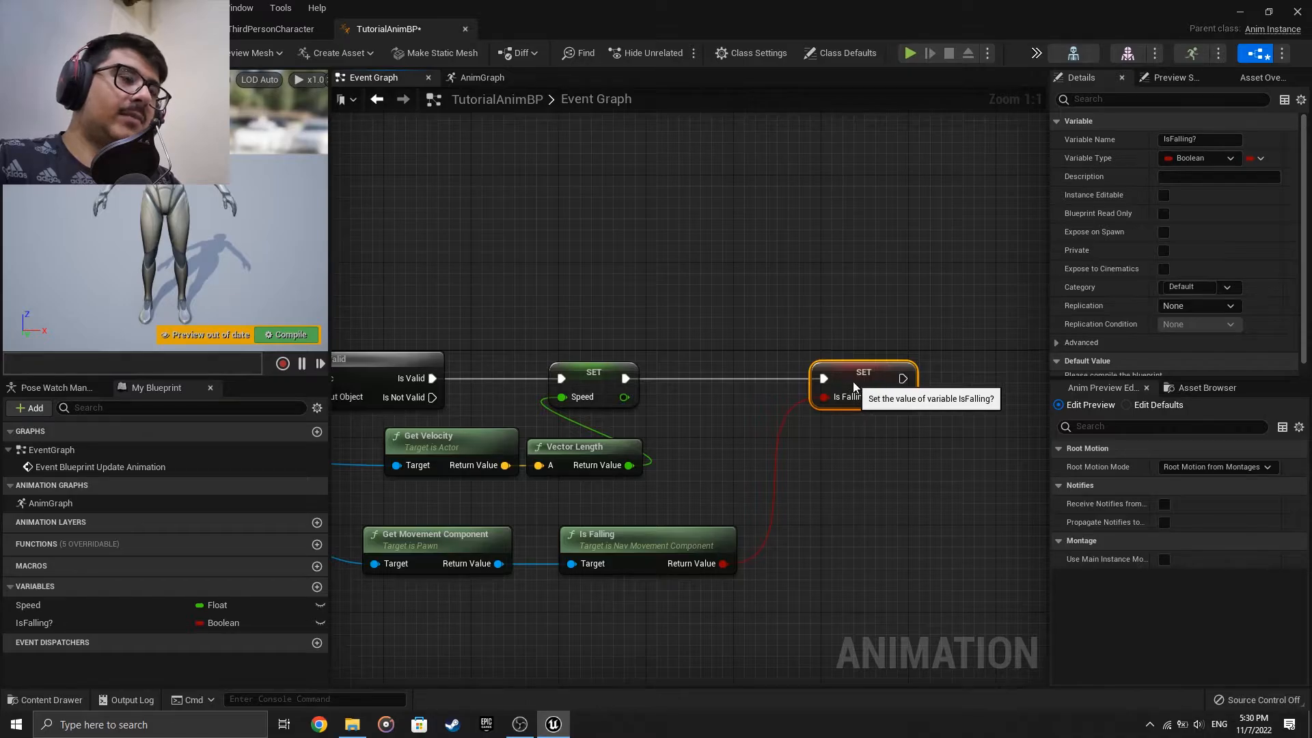
click(779, 412)
right_drag(682, 286, 764, 277)
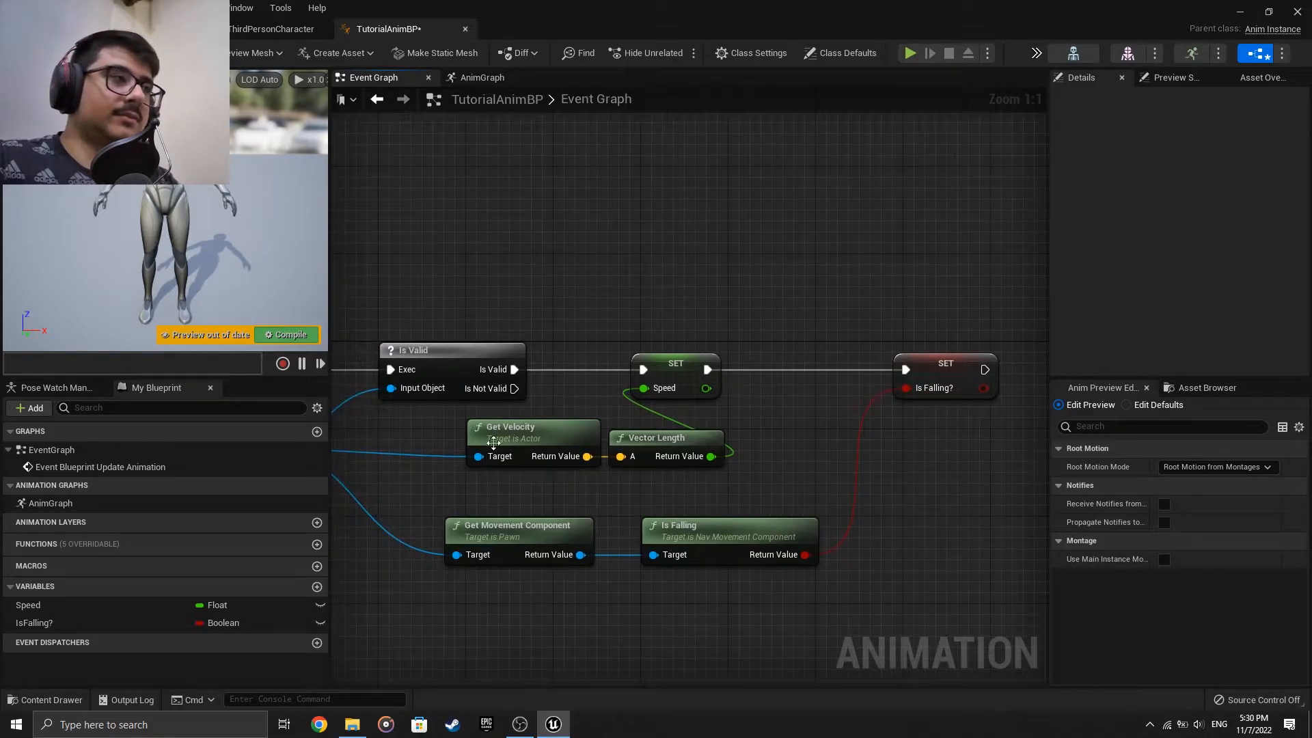
Compile and save the TutorialAnimBP animation blueprint.
click(34, 622)
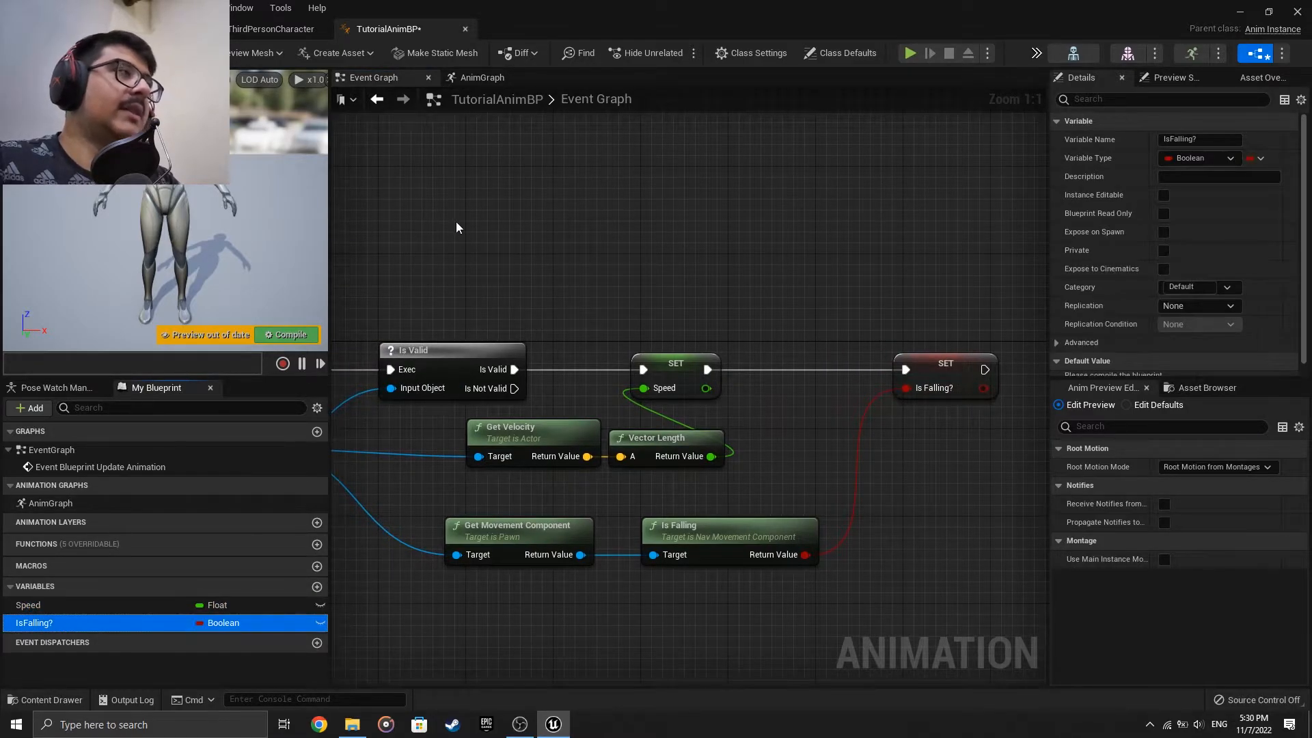
right_drag(449, 215, 449, 215)
key(ctrl+s)
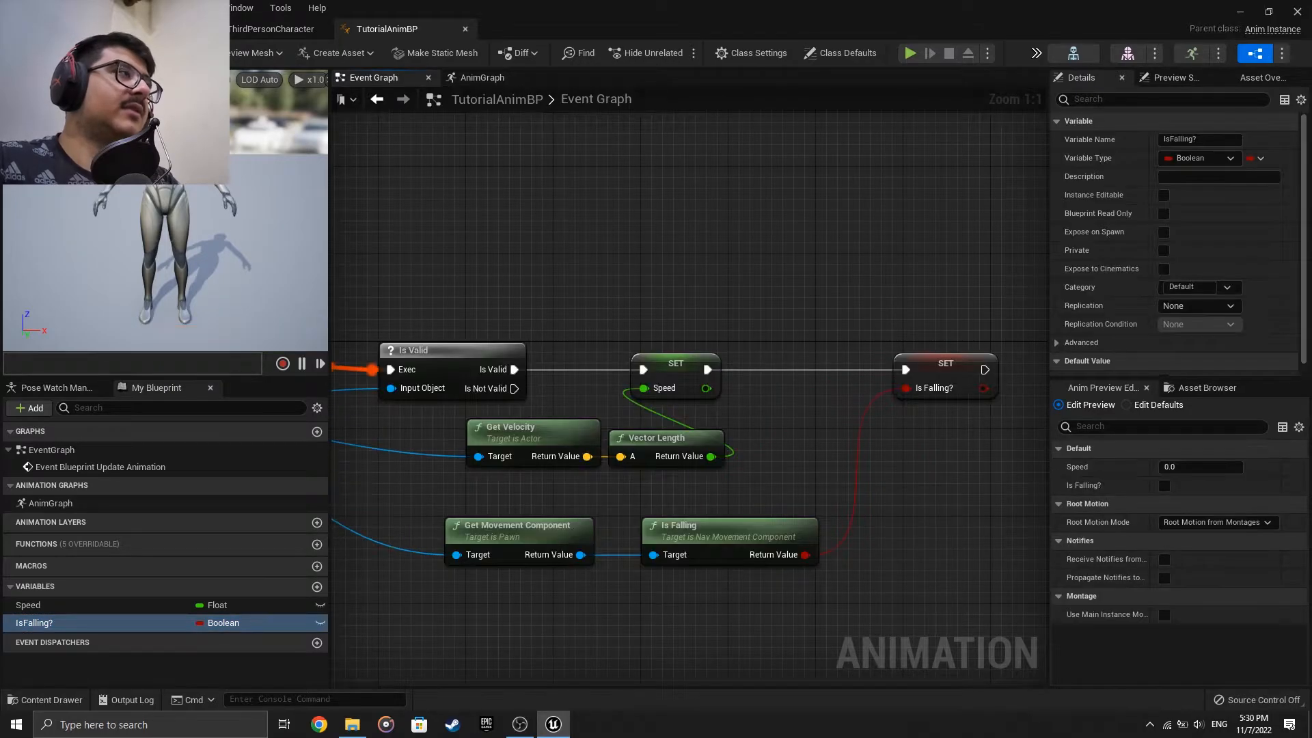
Add a new state machine in the AnimGraph, connected to the Output Pose's Result.
click(482, 77)
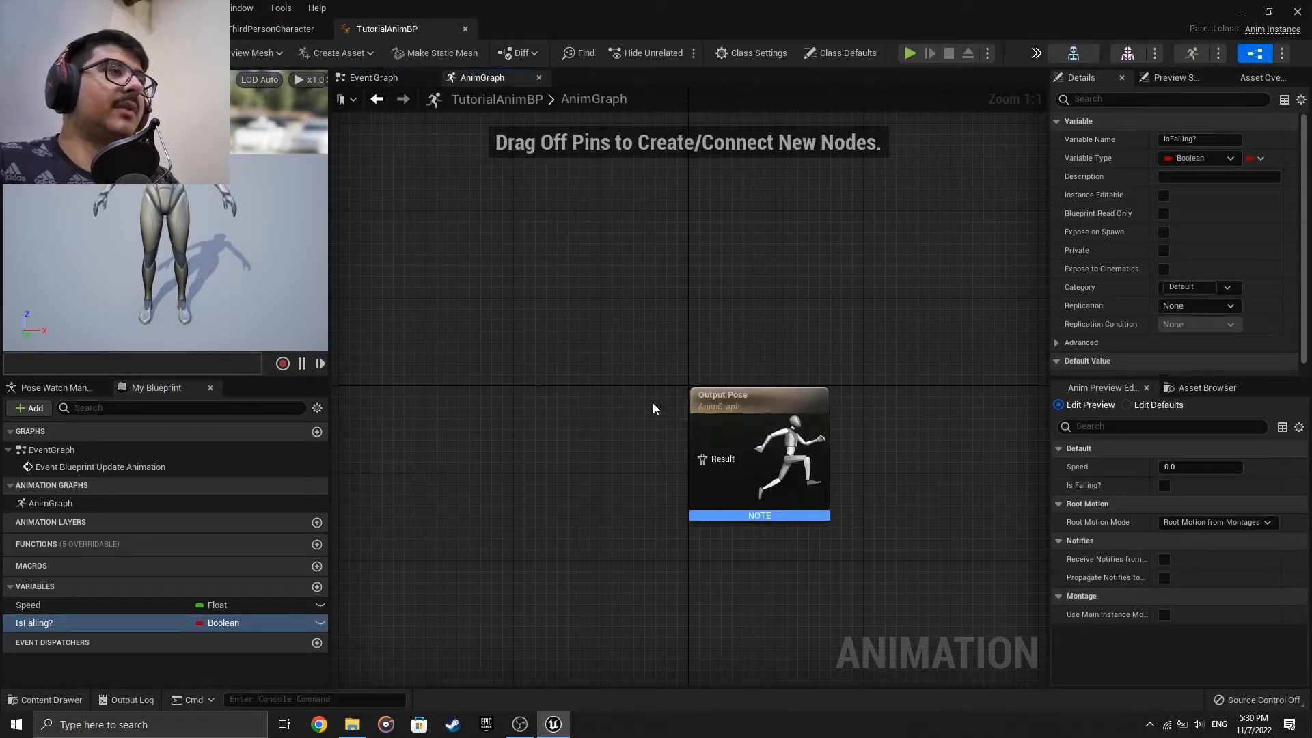
right_drag(621, 427, 727, 406)
drag(833, 447, 563, 425)
text(state)
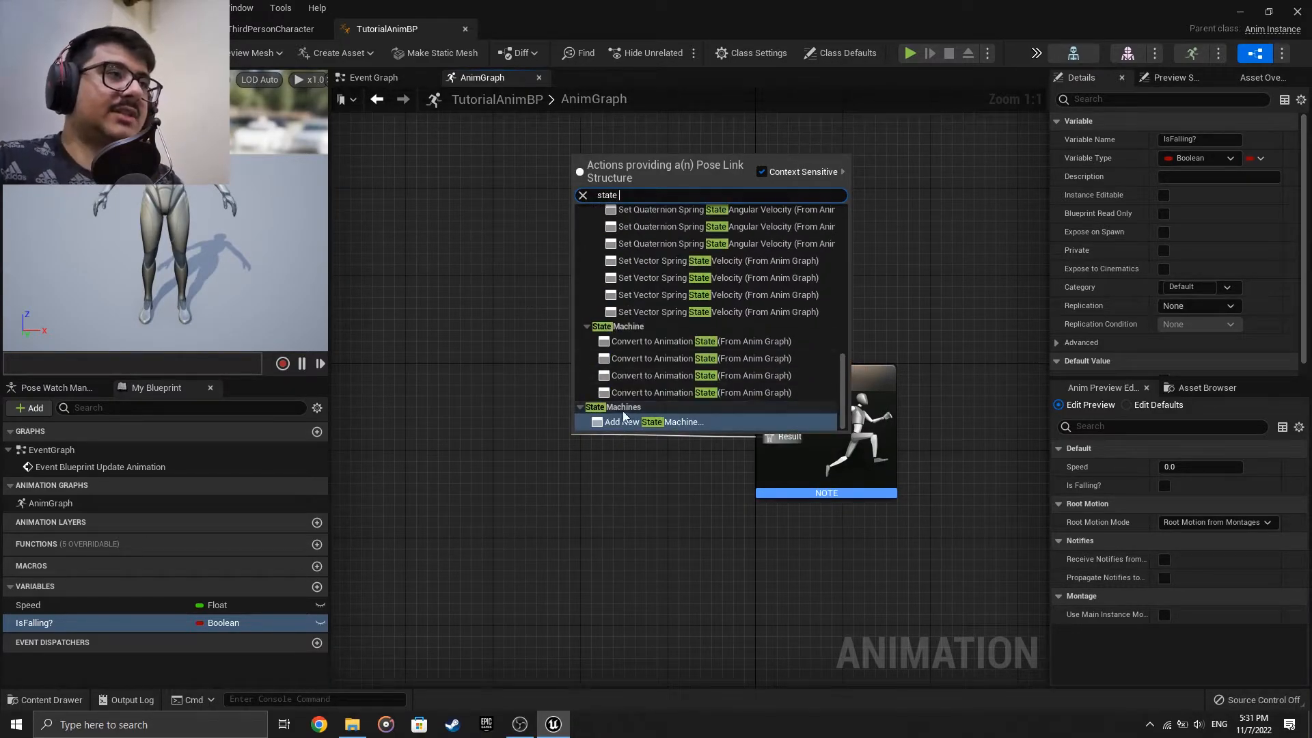
click(642, 423)
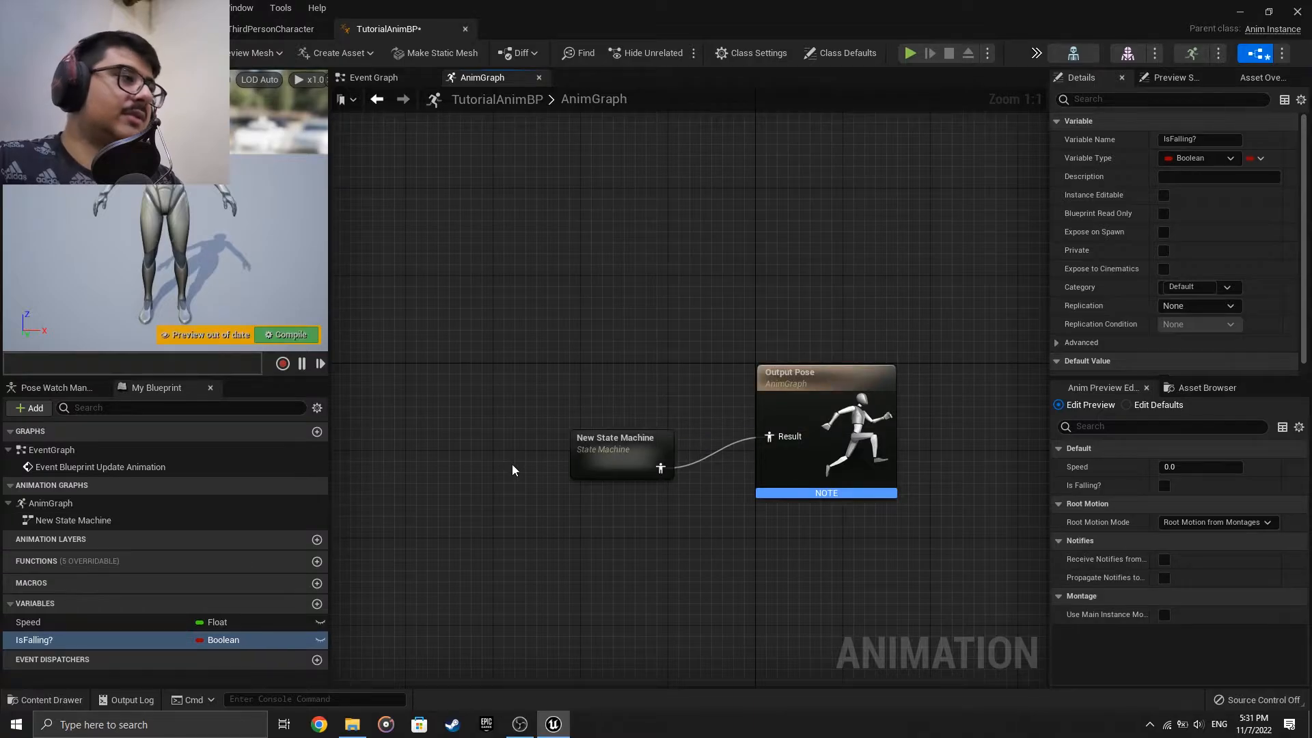
Rename the new state machine to Animation and move it farther from the Output Pose, level with its Result pin.
click(611, 454)
key(F2)
text(Animation)
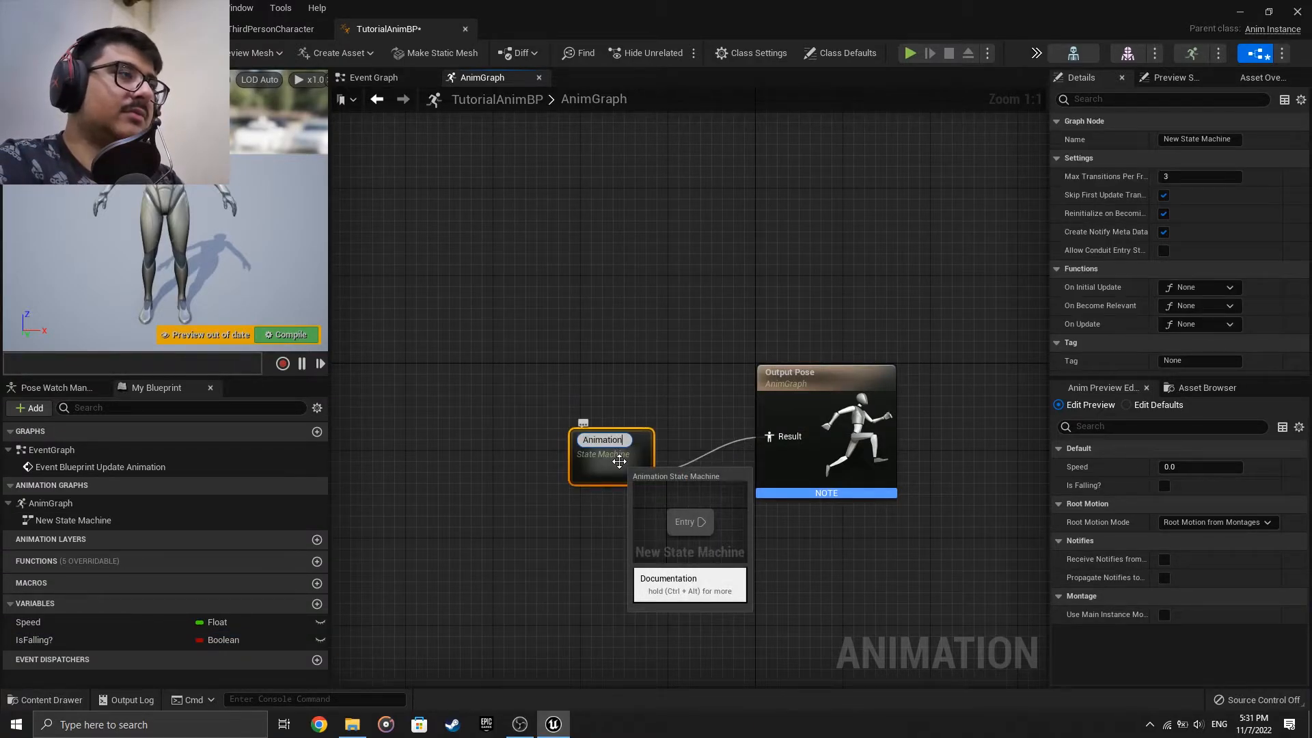
key(Return)
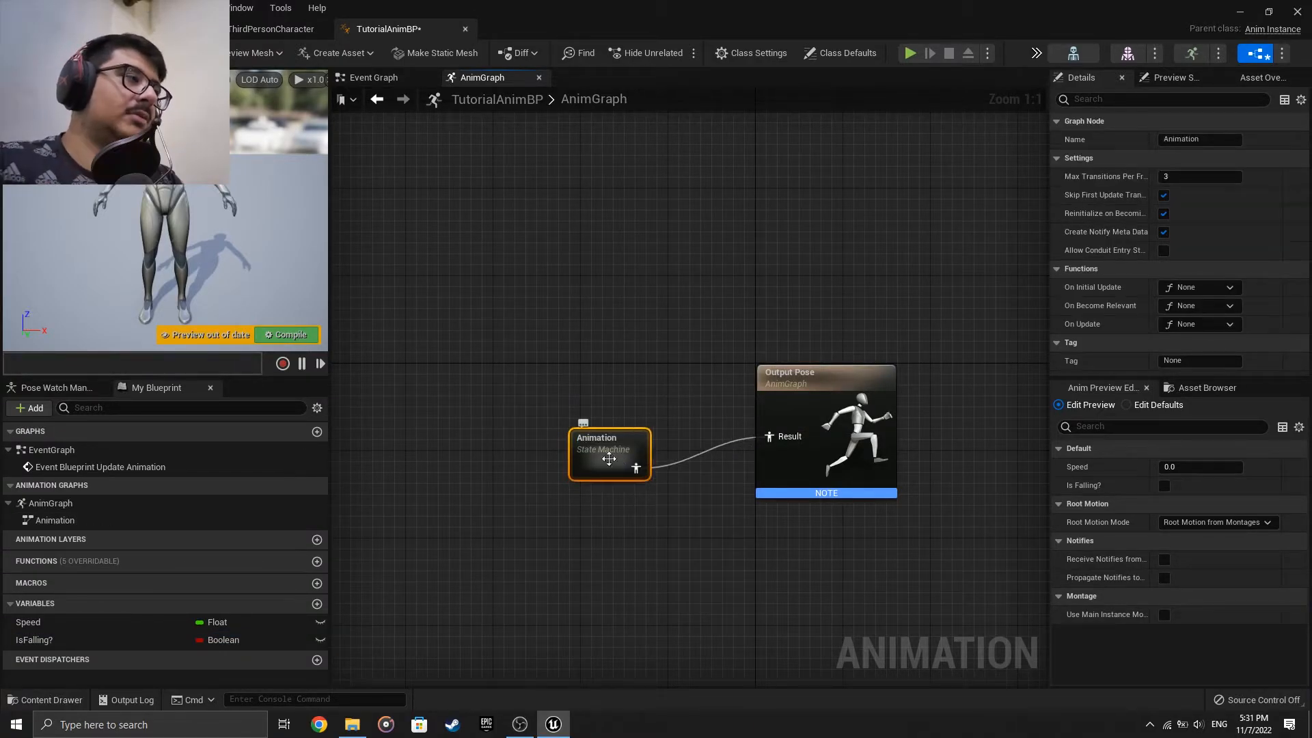
drag(605, 467, 471, 434)
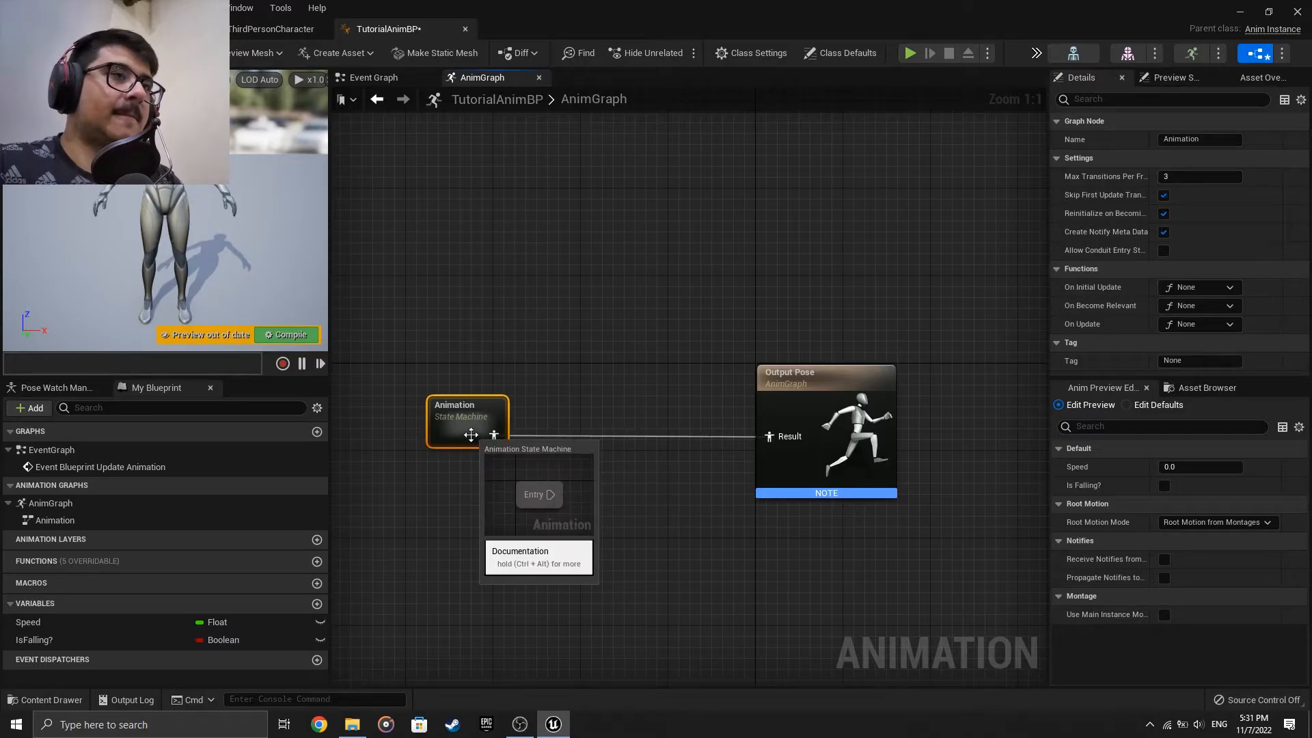
Inside the Animation state machine, add a state connected from Entry and name it Idle/Run.
double_click(475, 437)
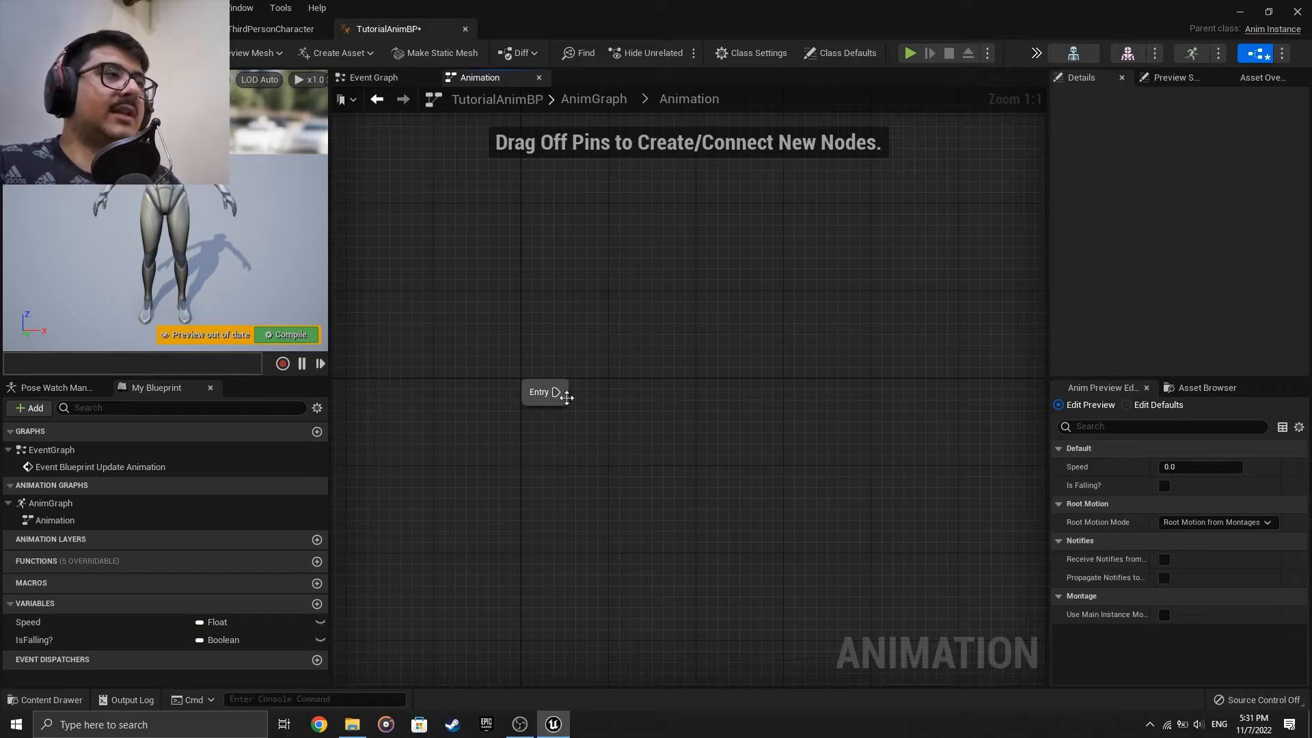
drag(581, 376, 703, 338)
click(780, 393)
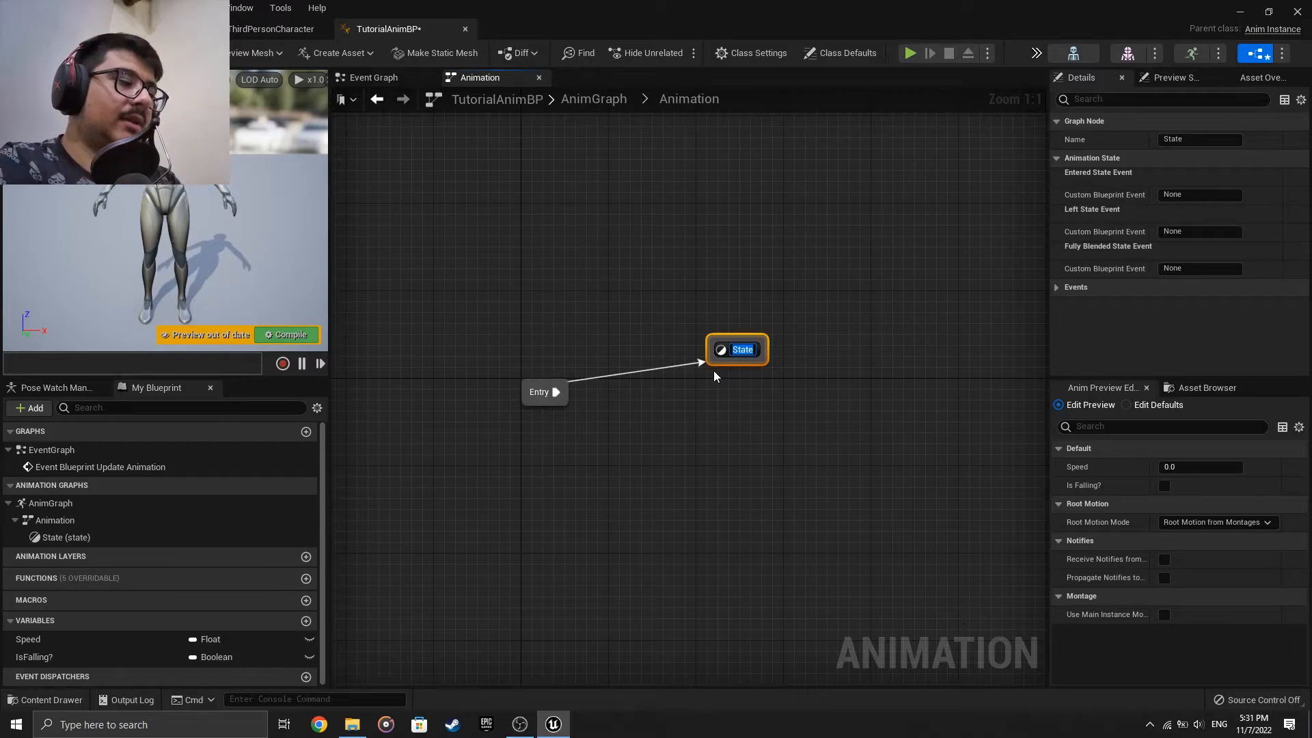
text(Idle/)
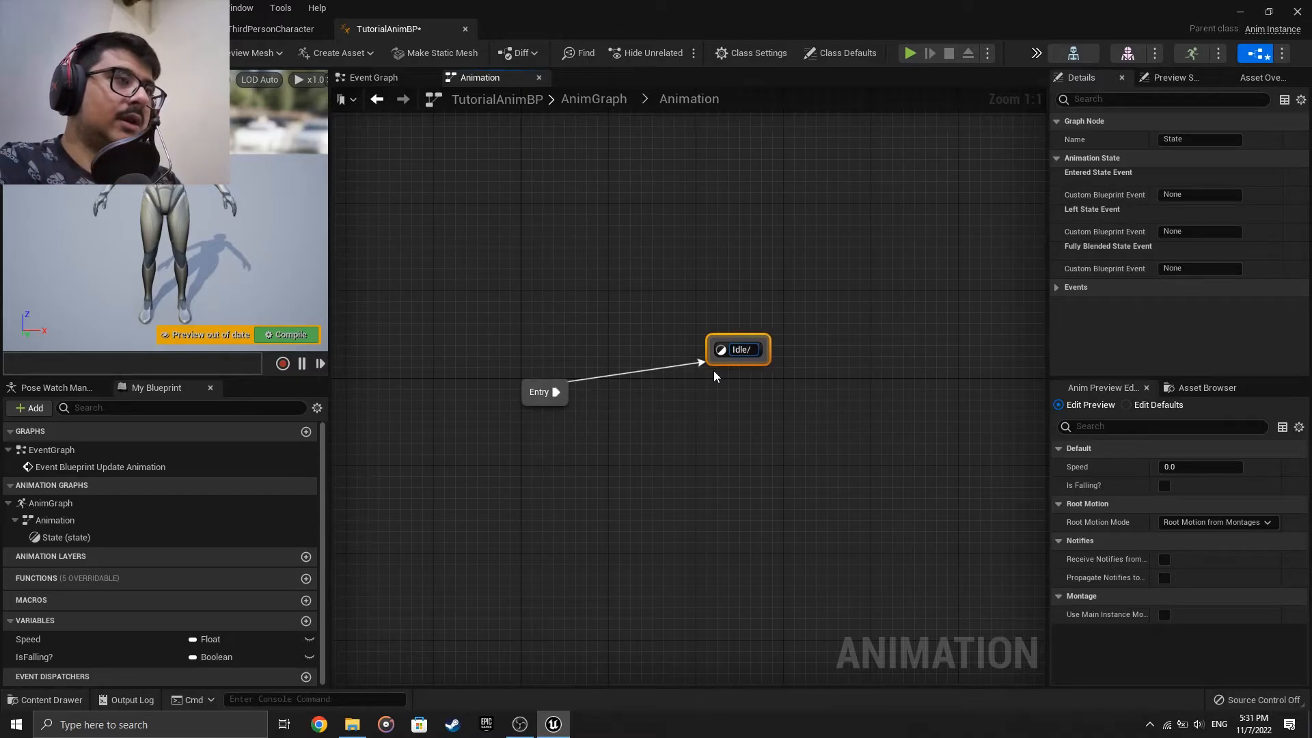
text(Run)
key(Return)
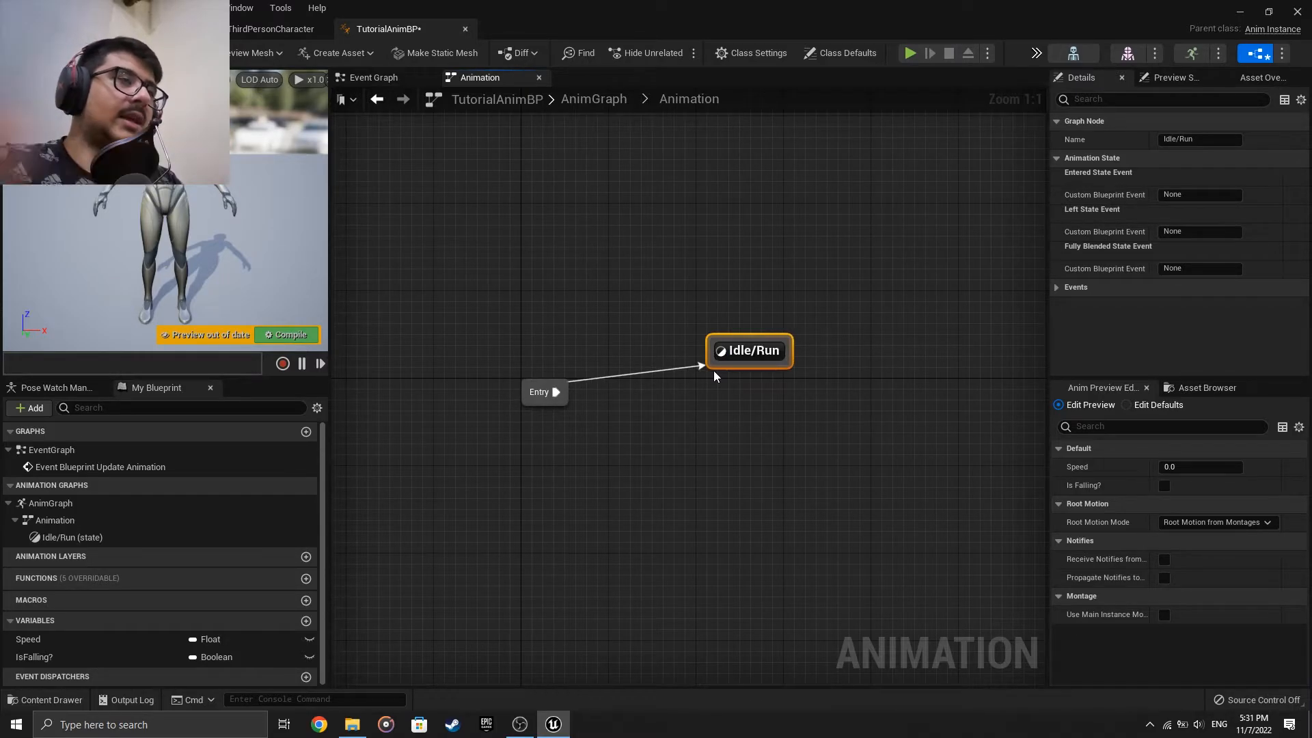
Inside the Idle/Run state, add the IdleToWalkBlendSpace1D asset as a player node, spaced before Output Animation Pose.
double_click(722, 350)
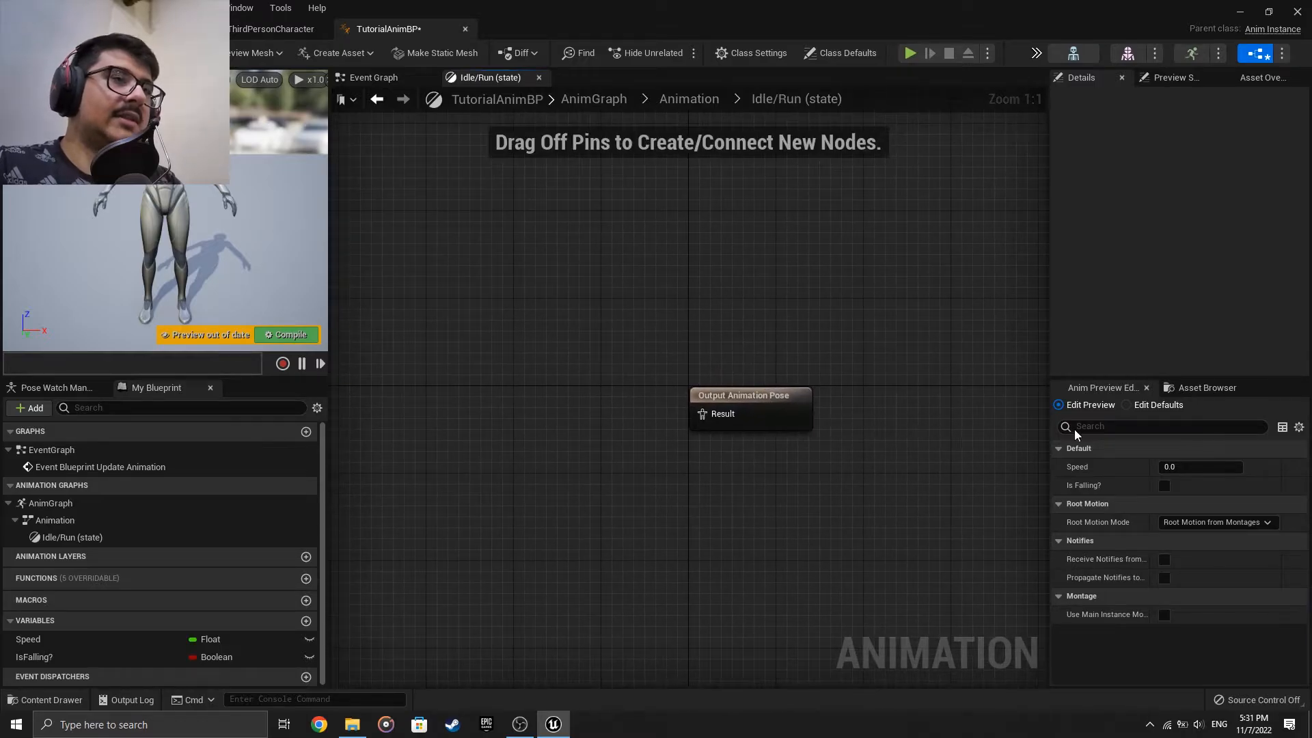
click(1173, 388)
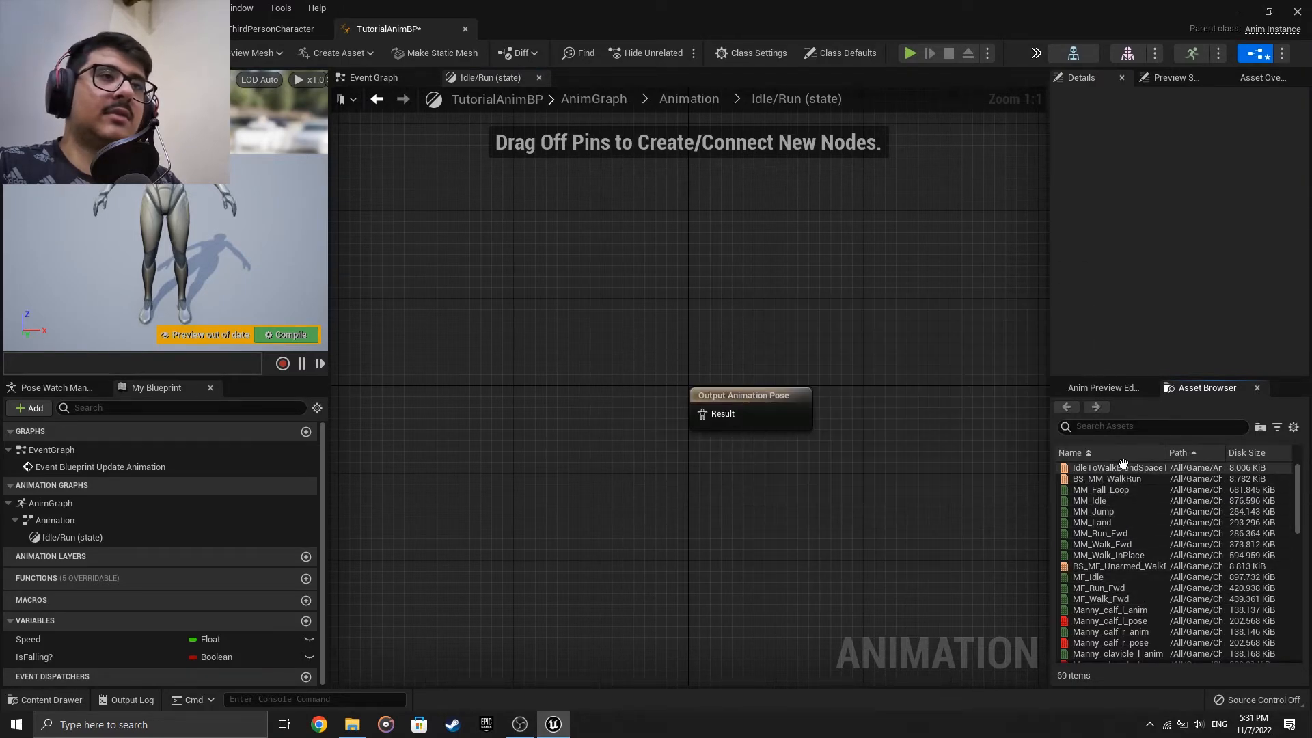
drag(1108, 470, 539, 406)
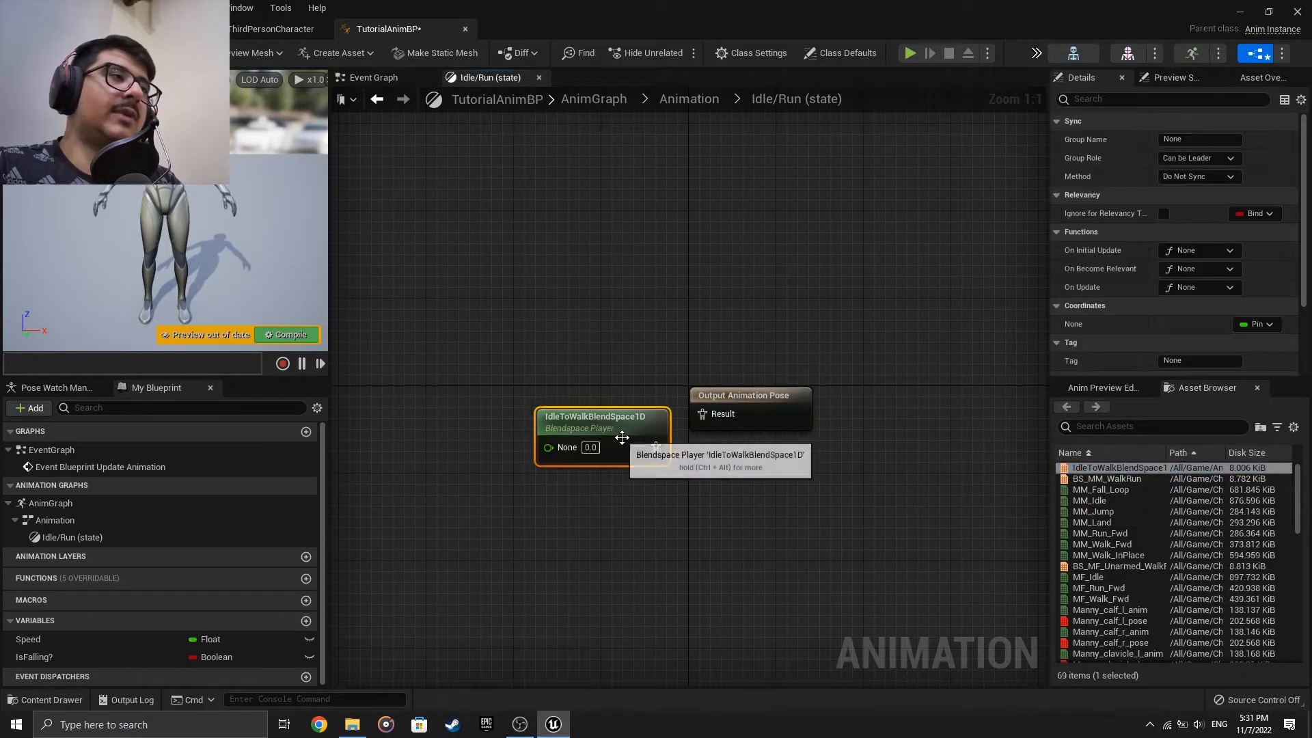
drag(624, 439, 548, 405)
right_drag(459, 600, 583, 626)
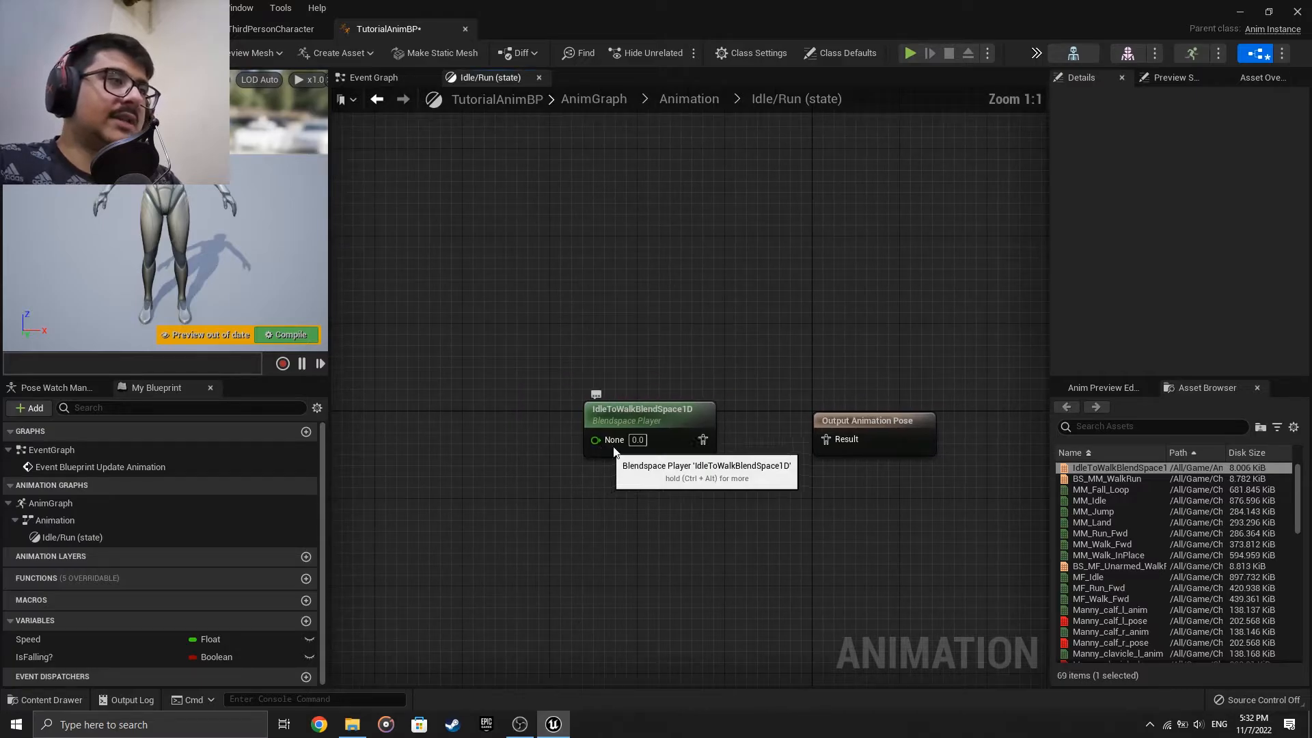
Feed the Speed variable into the IdleToWalkBlendSpace1D input and connect the blend space's pose to Output Animation Pose.
click(38, 642)
drag(36, 640, 595, 438)
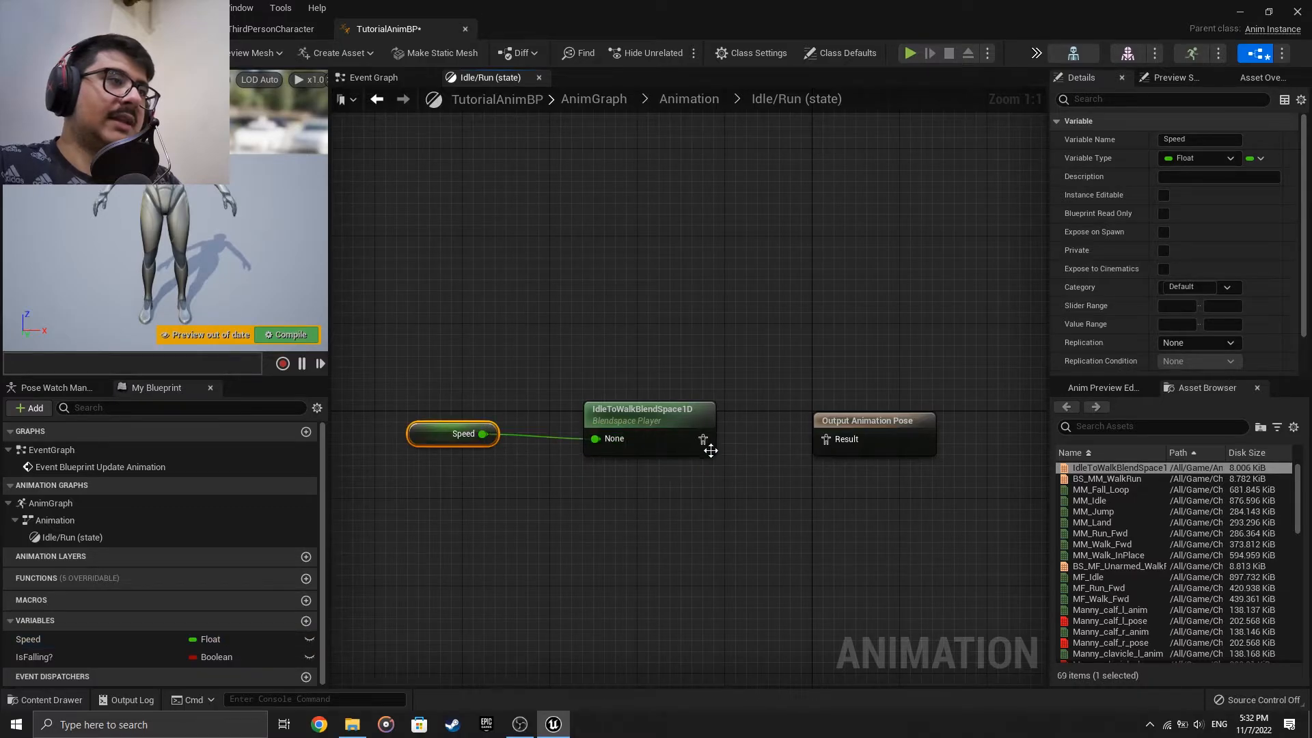
click(571, 522)
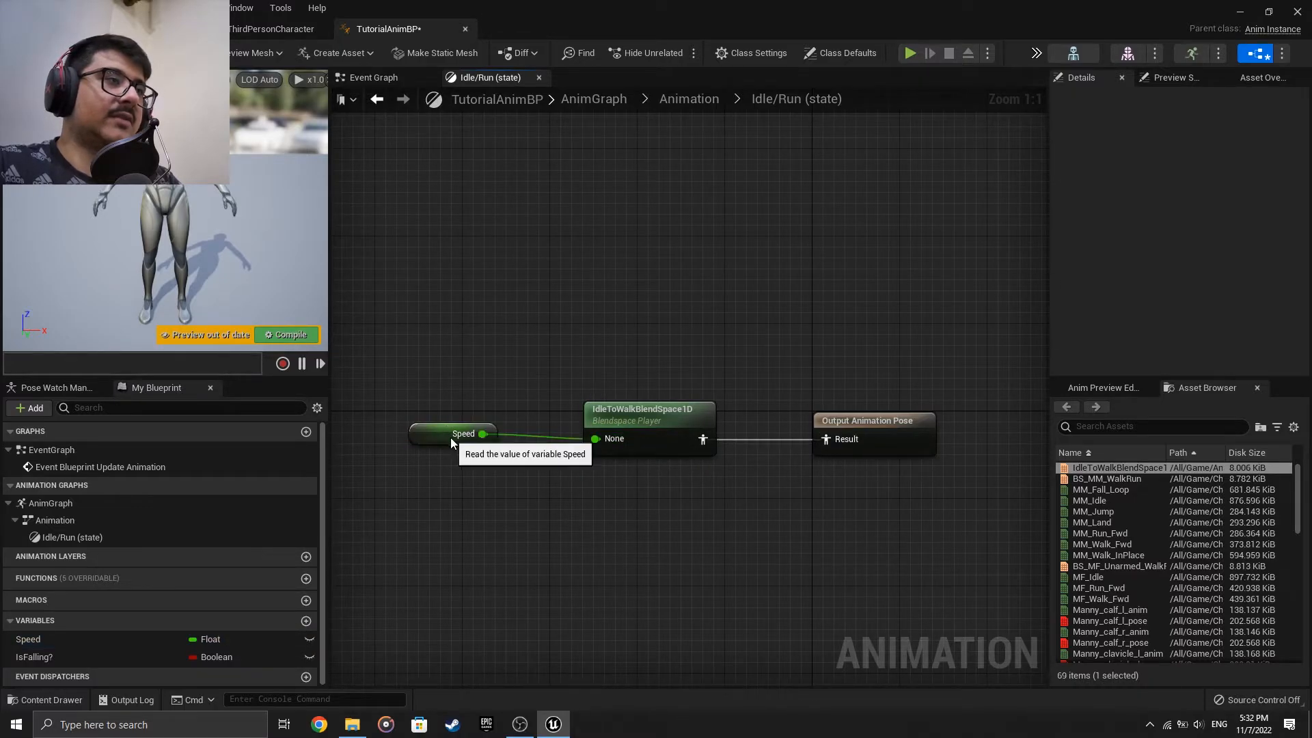
Move the Speed node slightly closer to the blend space player and compile the animation blueprint.
drag(450, 437, 460, 448)
click(535, 483)
key(F7)
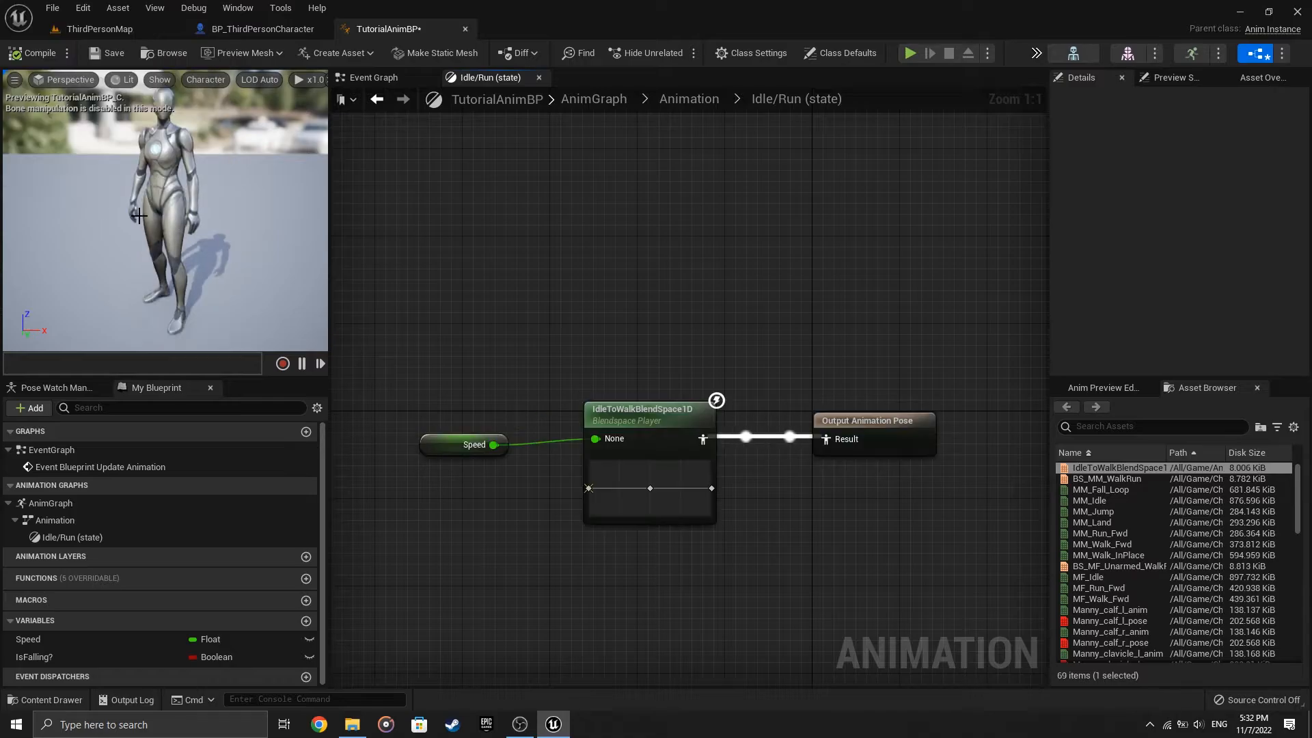
drag(139, 217, 114, 120)
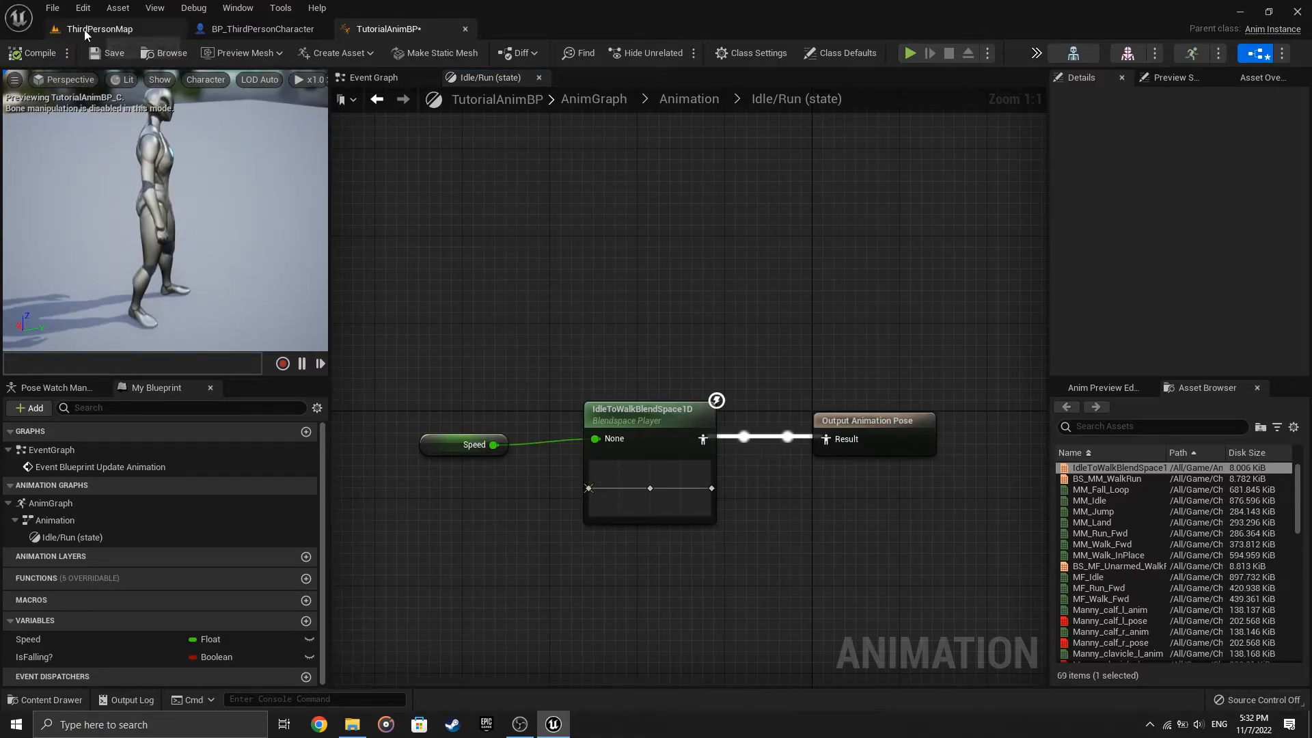
Open the BP_ThirdPersonCharacter viewport and select the character mesh to show its animation settings.
click(252, 30)
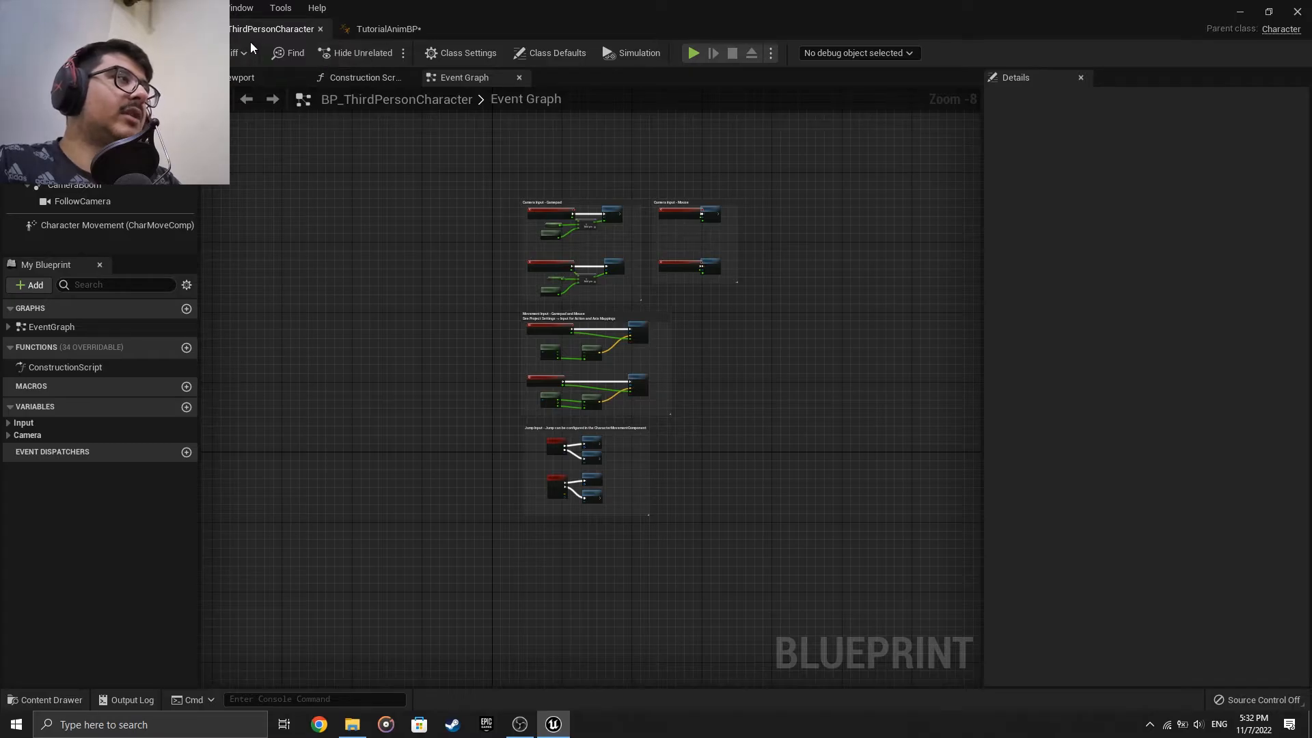
click(269, 80)
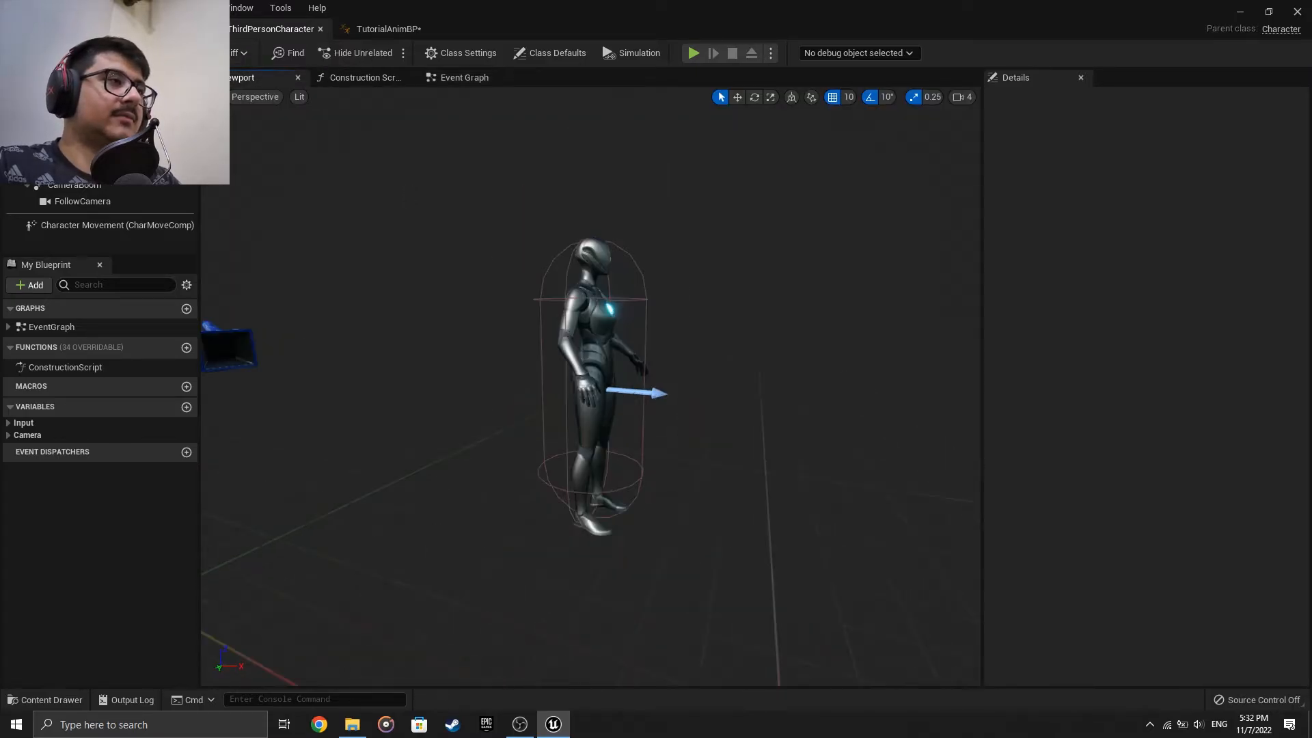
click(592, 382)
scroll(1229, 543, down, 5)
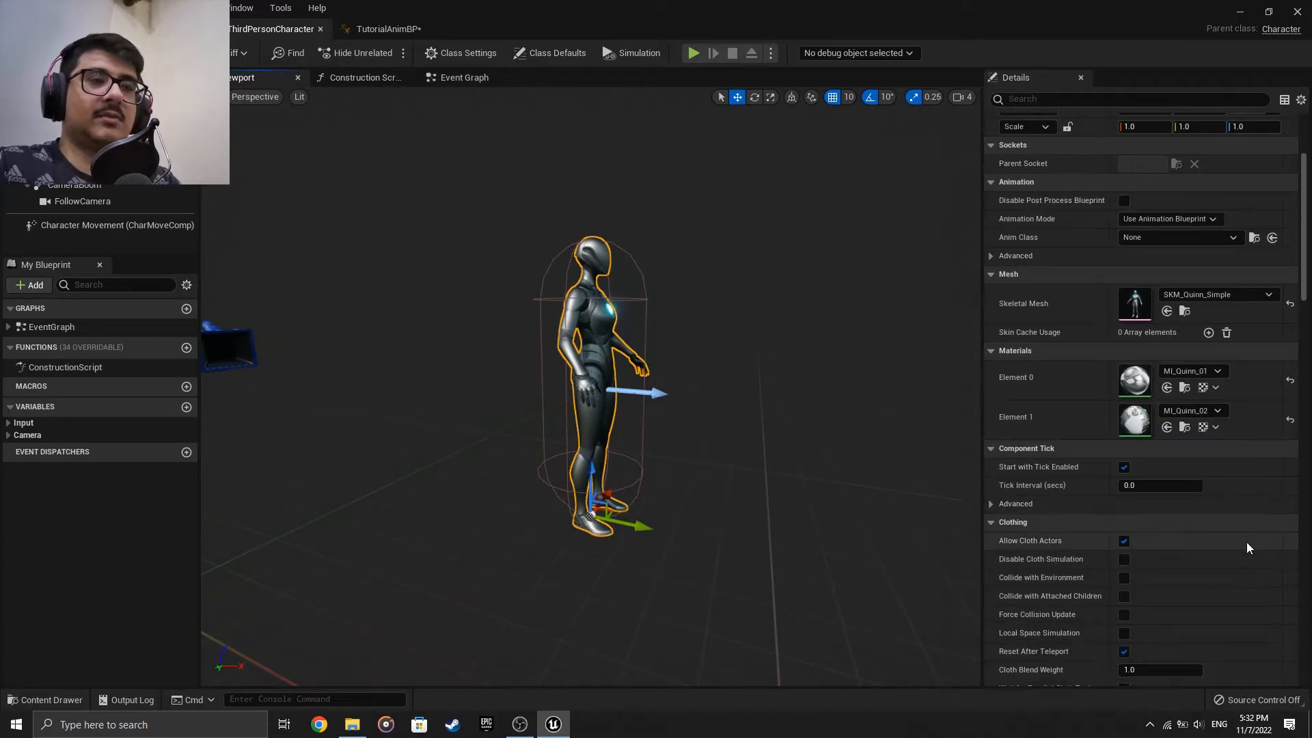
scroll(1184, 535, down, 8)
scroll(1184, 535, up, 12)
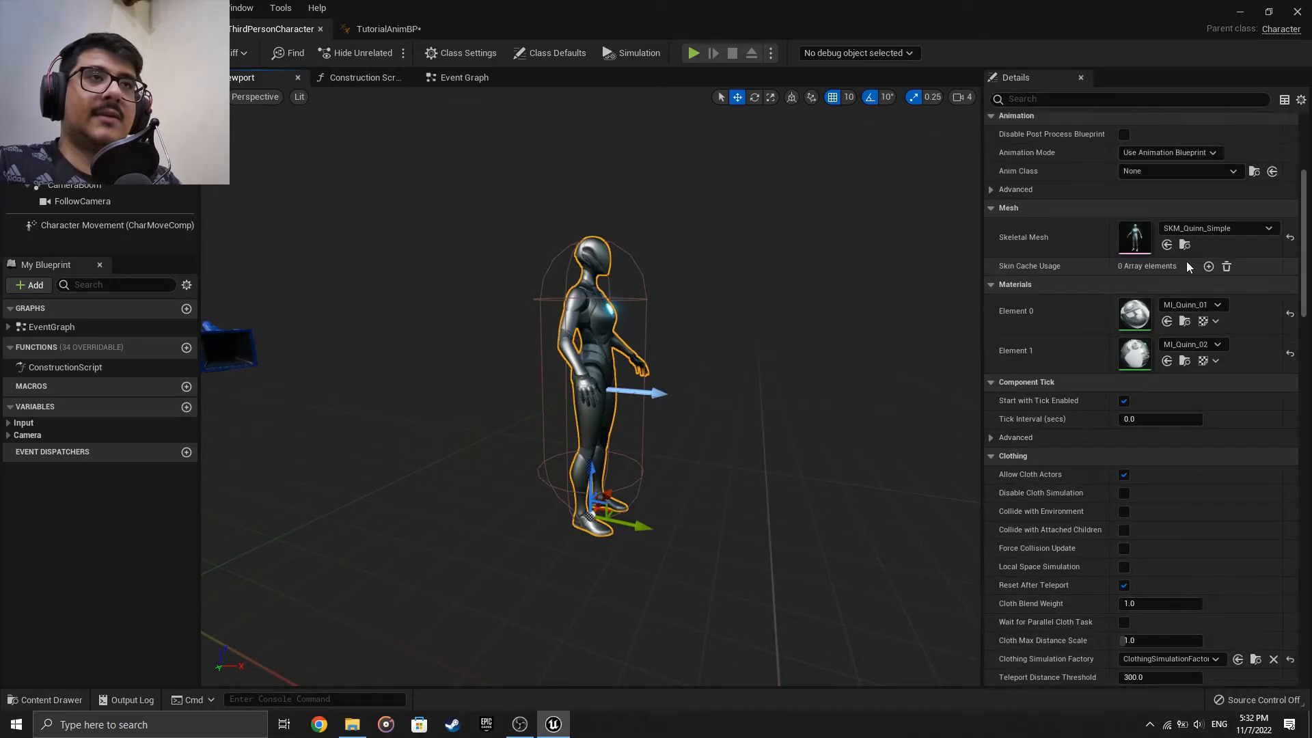
scroll(1166, 263, up, 1)
click(1162, 279)
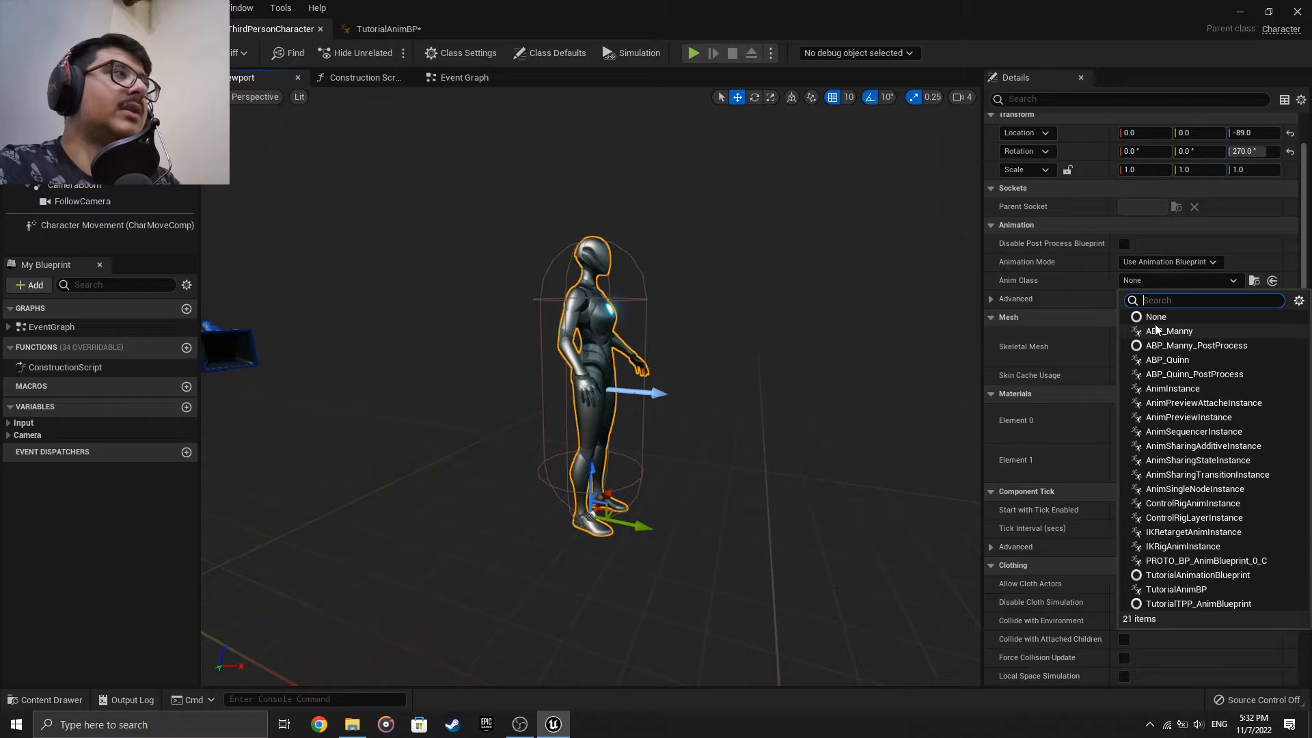
text(tuto)
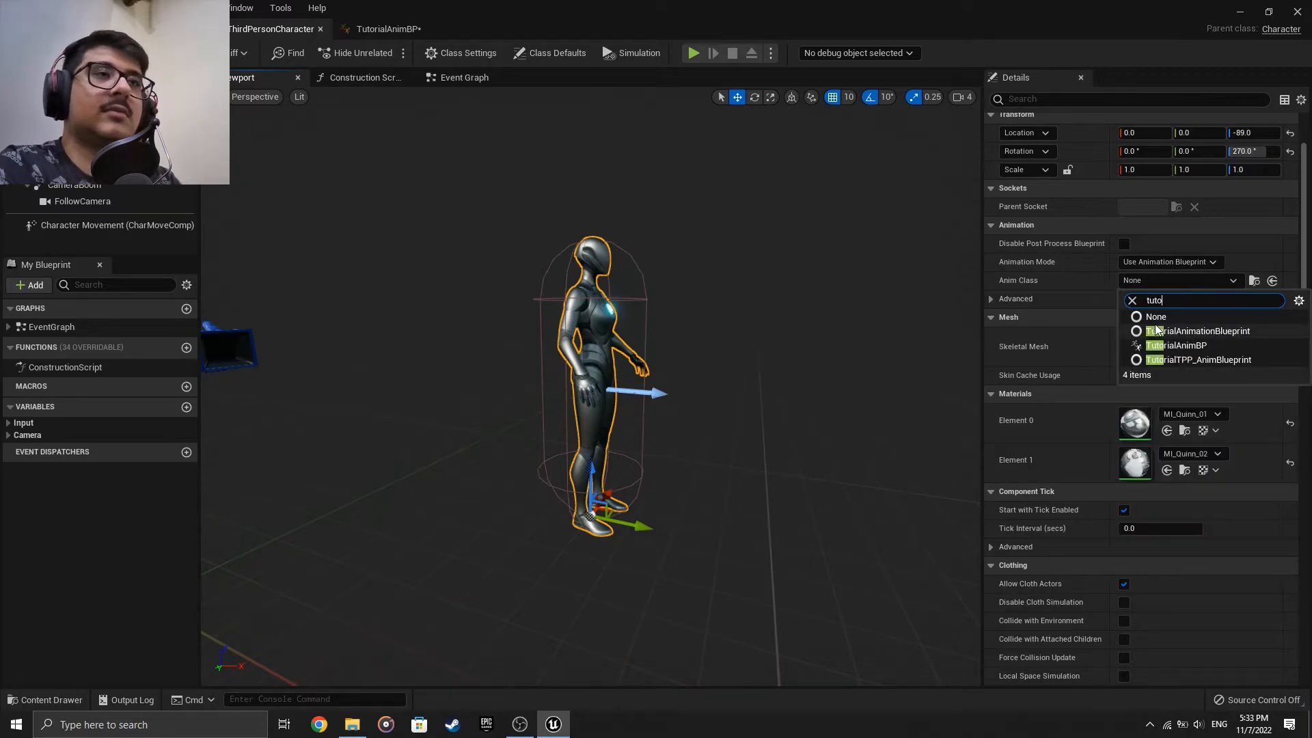
click(1162, 333)
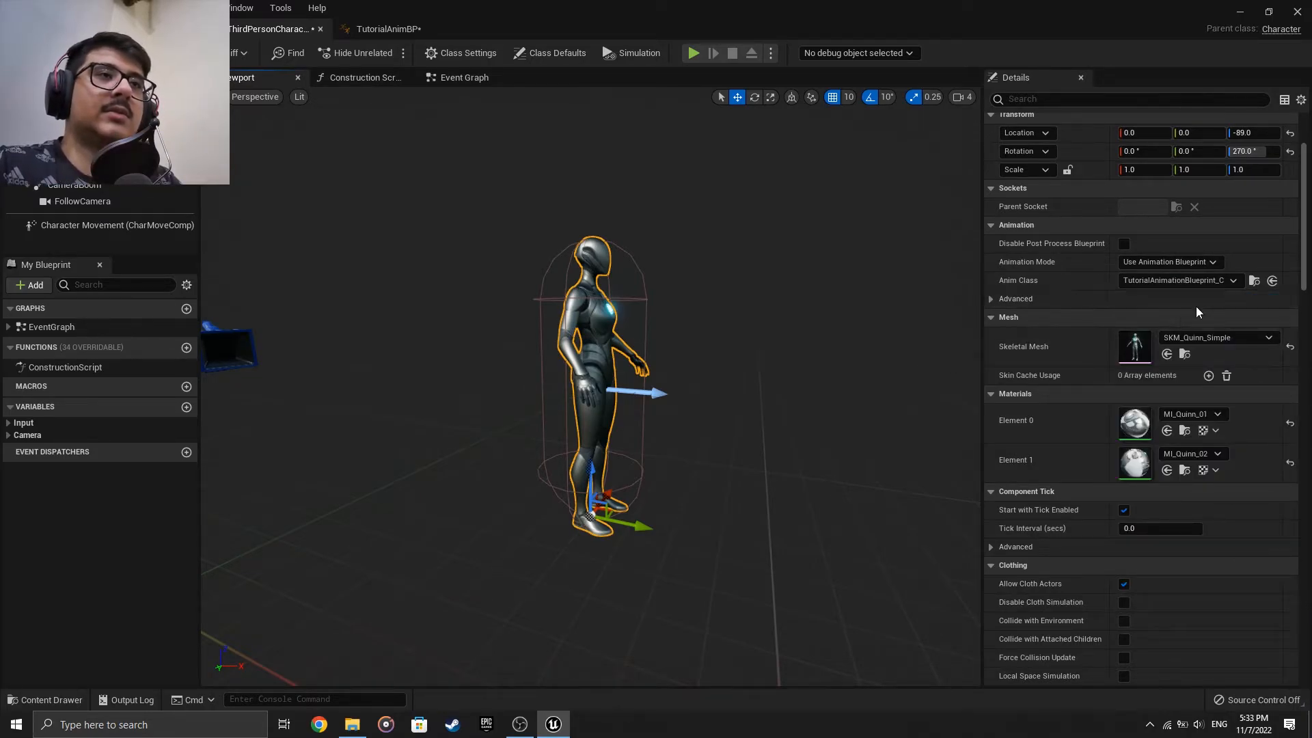
Set the character mesh's Anim Class to TutorialAnimBP.
click(1203, 283)
text(tutor)
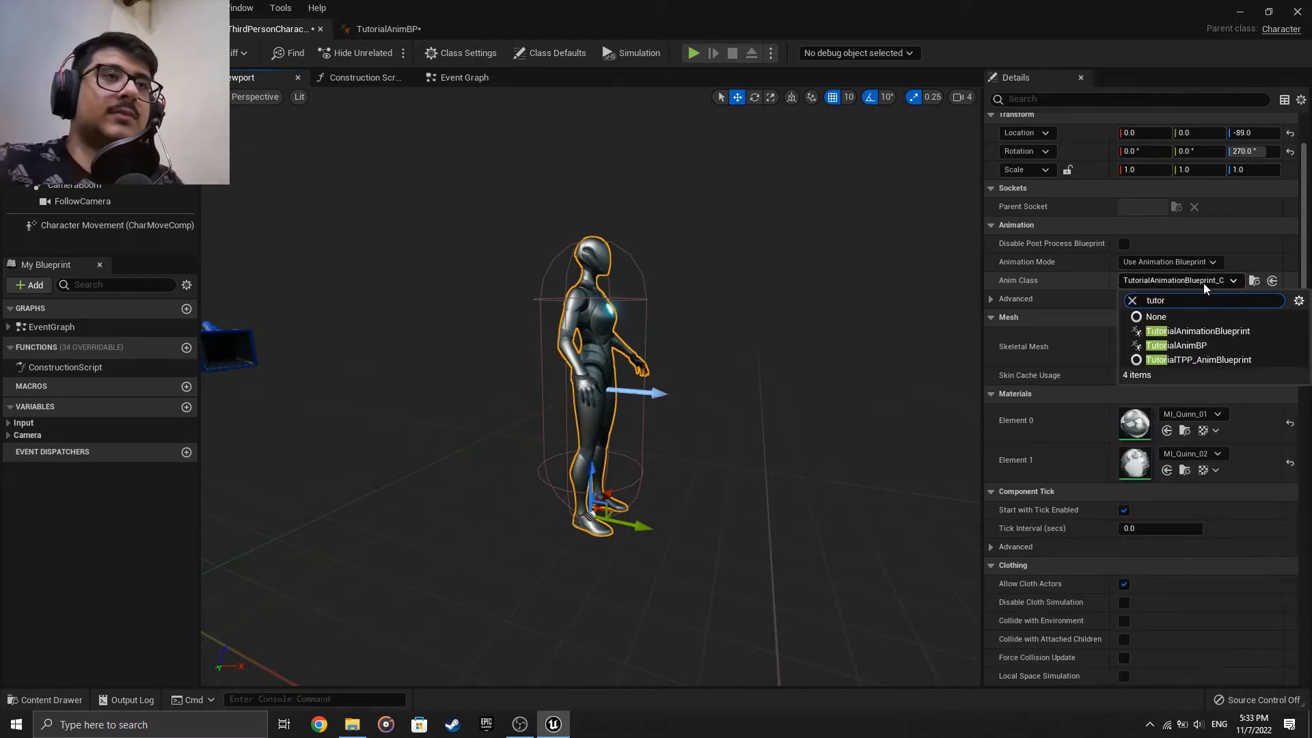
click(1175, 346)
drag(788, 373, 804, 365)
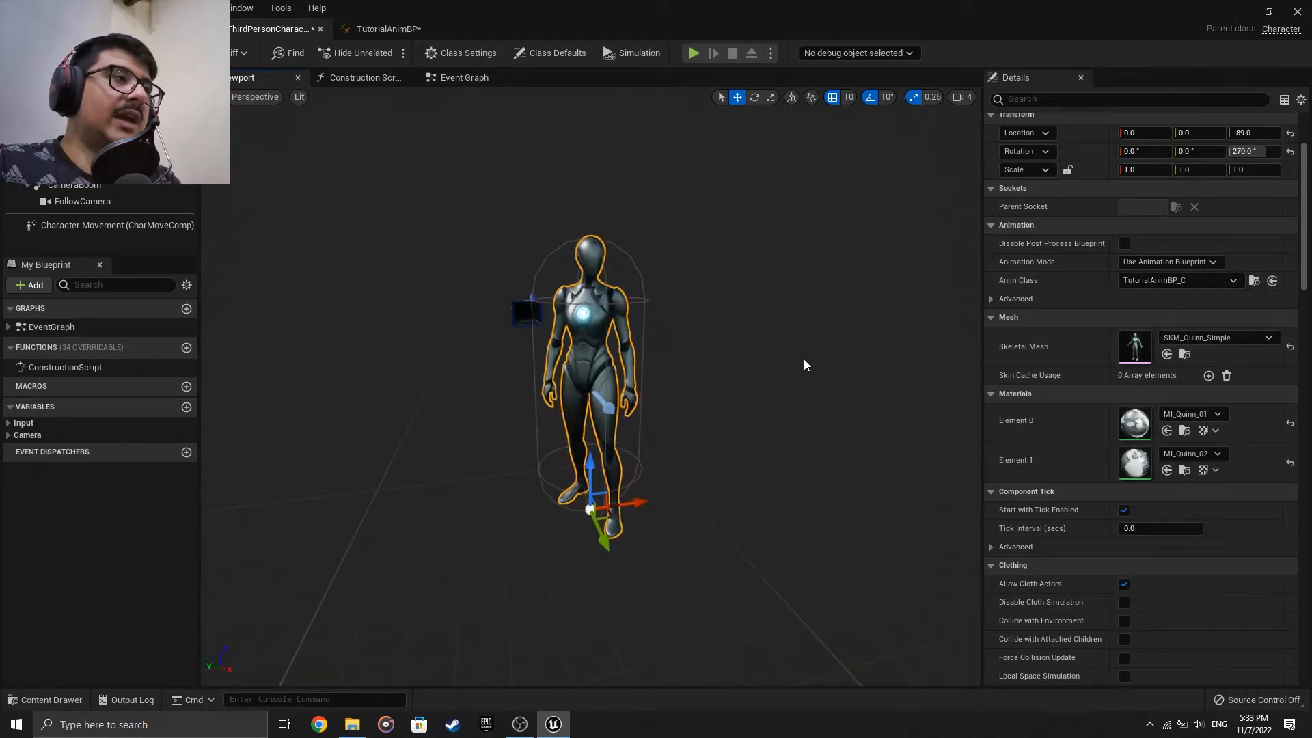
Play-test the level, running the character in different directions, stopping and jumping to check the animations, and end the session.
click(602, 320)
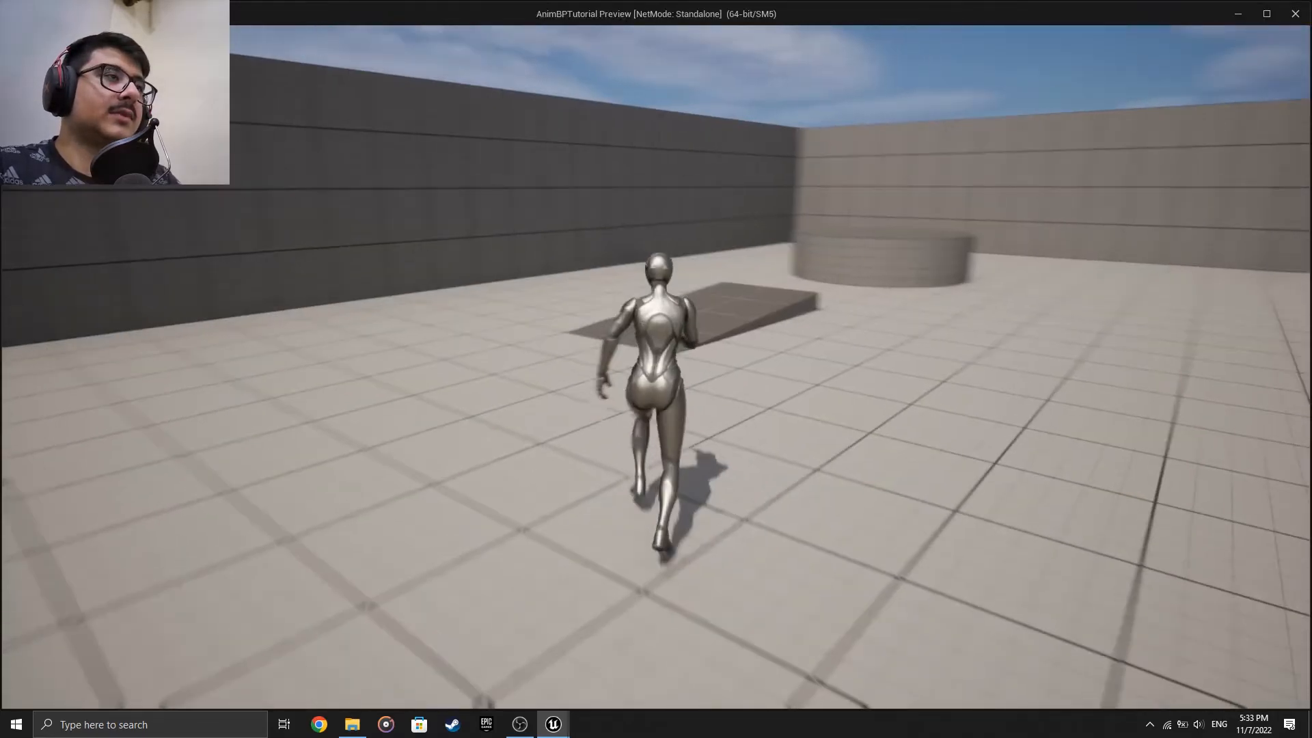
key(w)
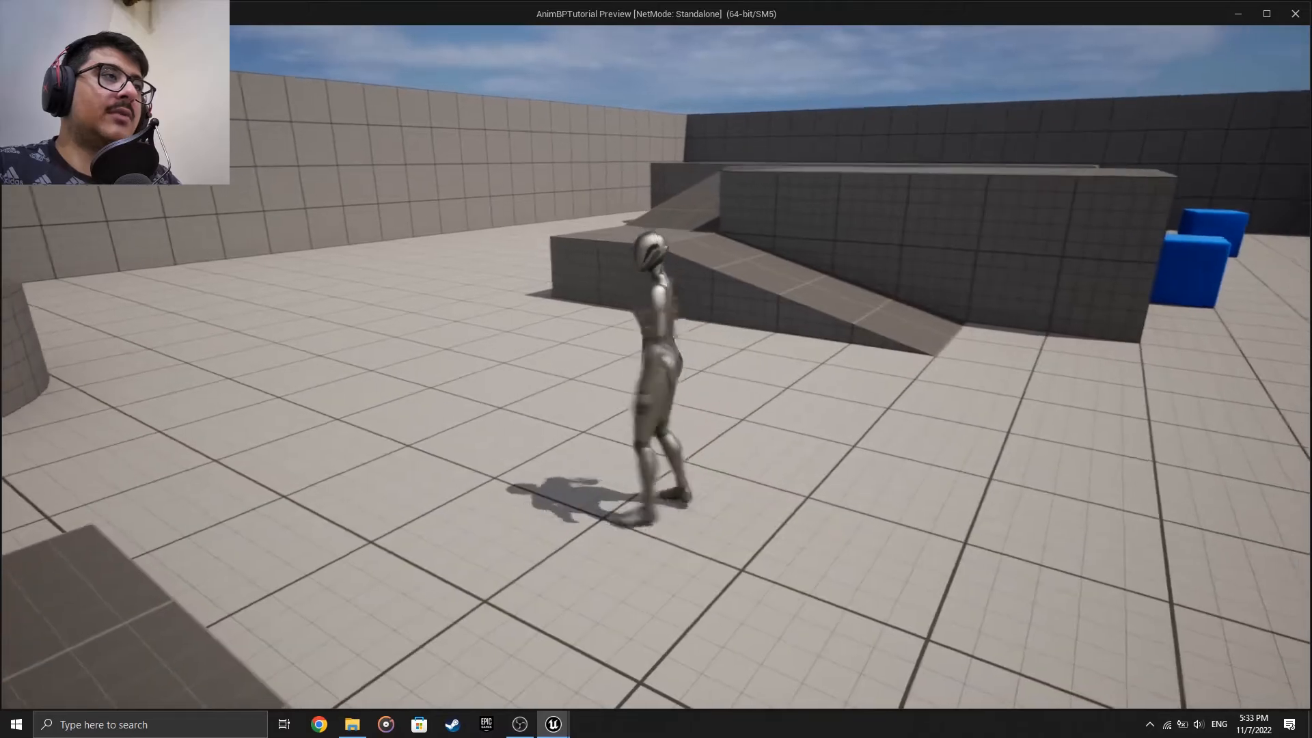
key(d)
key(a)
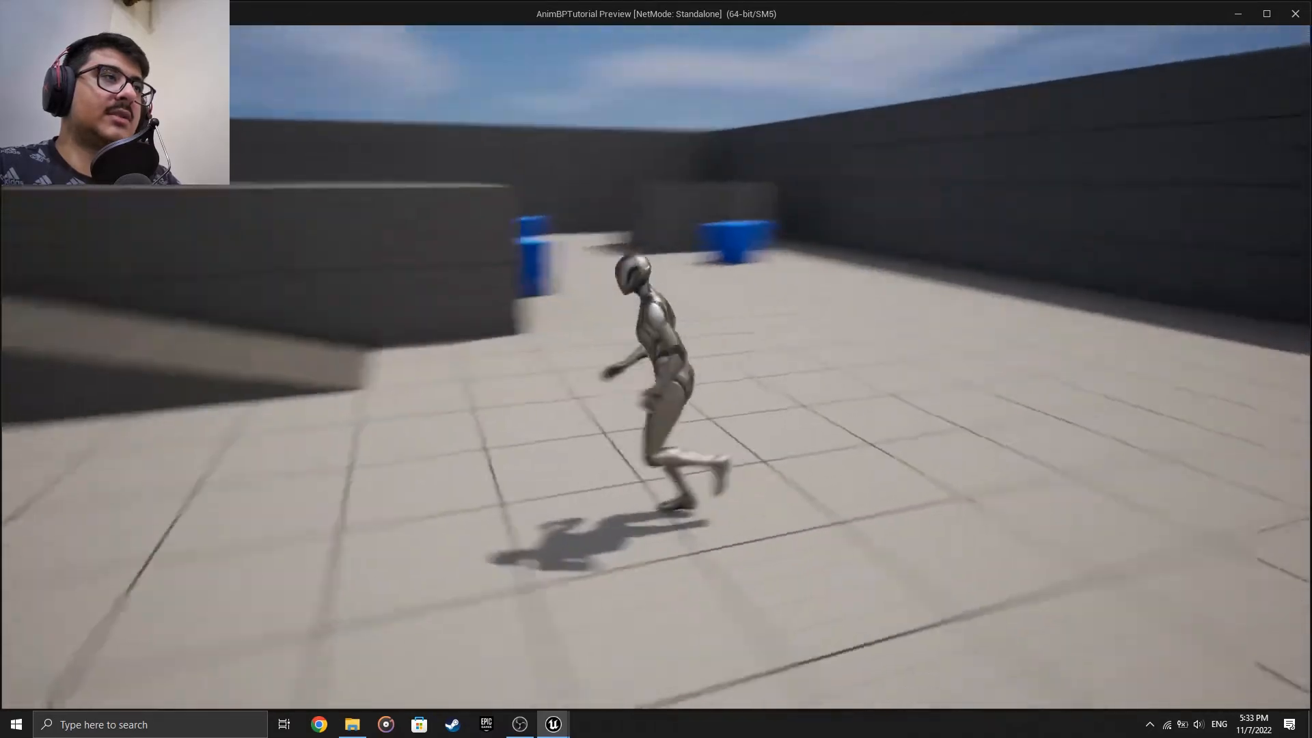
key(w)
key(a)
key(w)
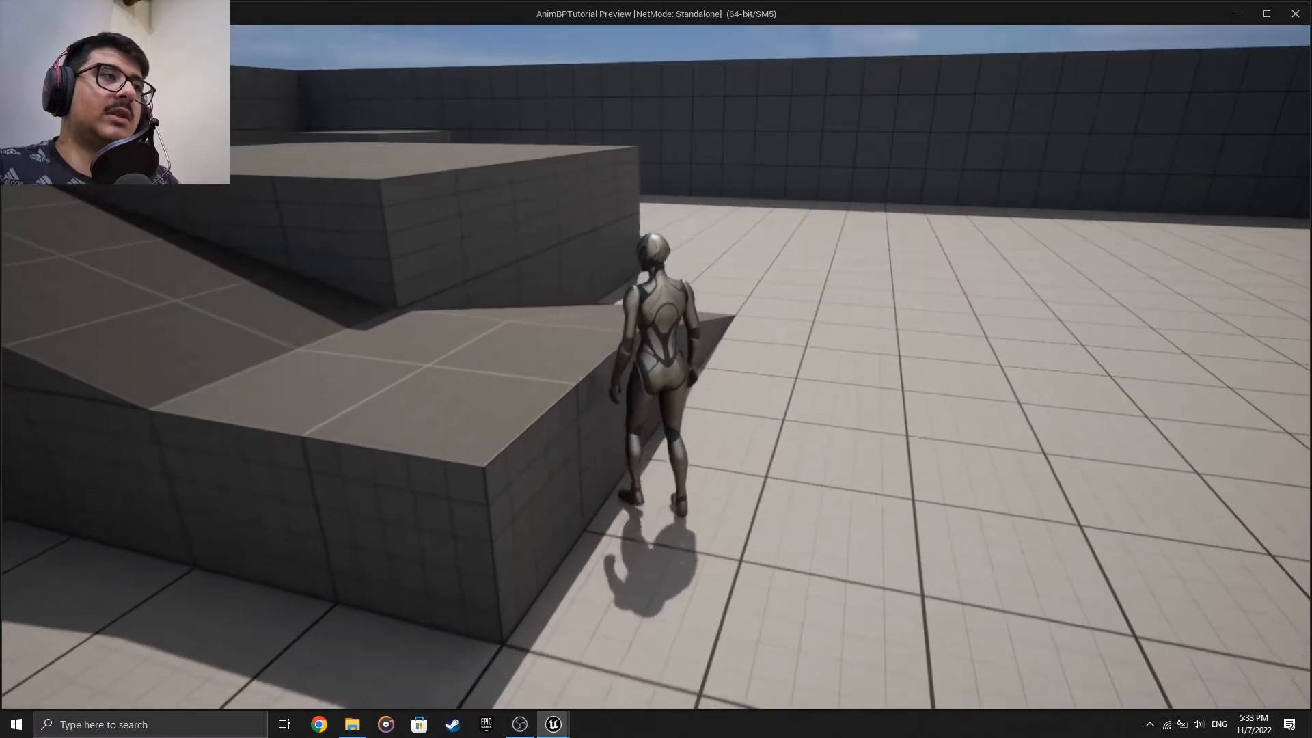
key(w)
key(w)
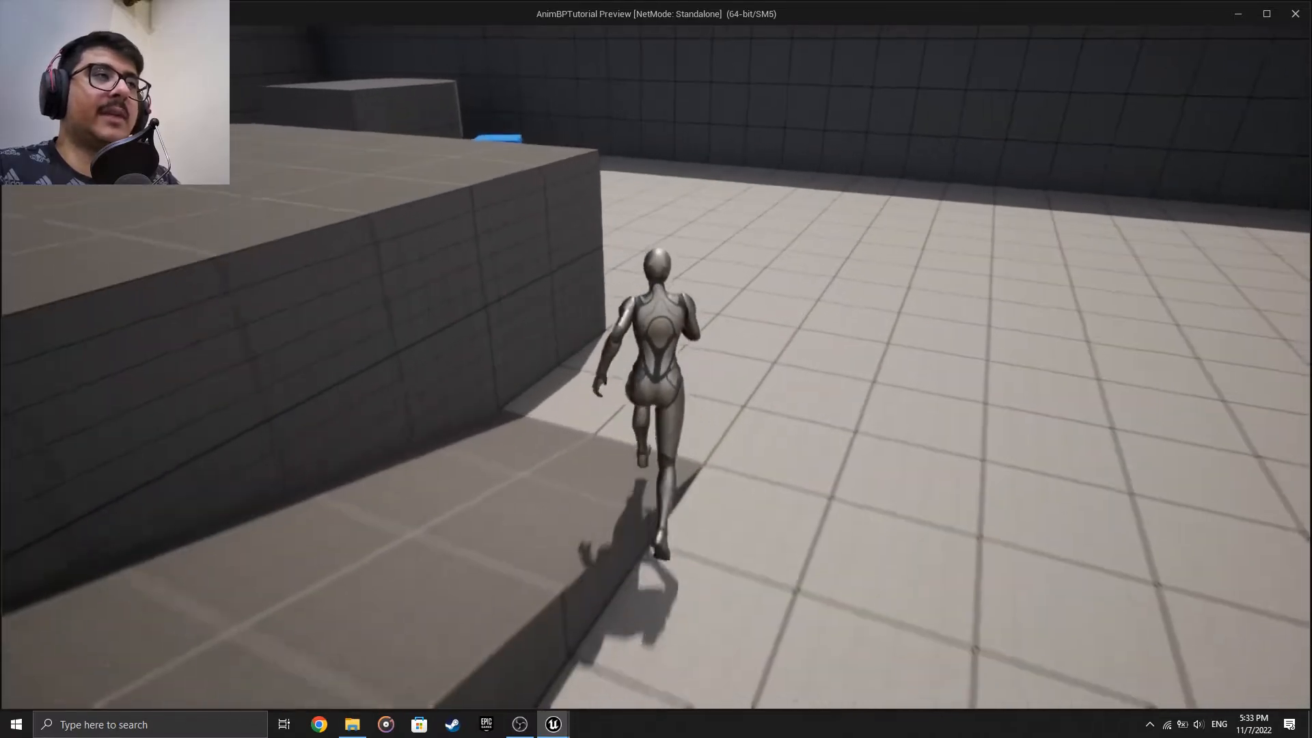
key(d)
key(w)
key(space)
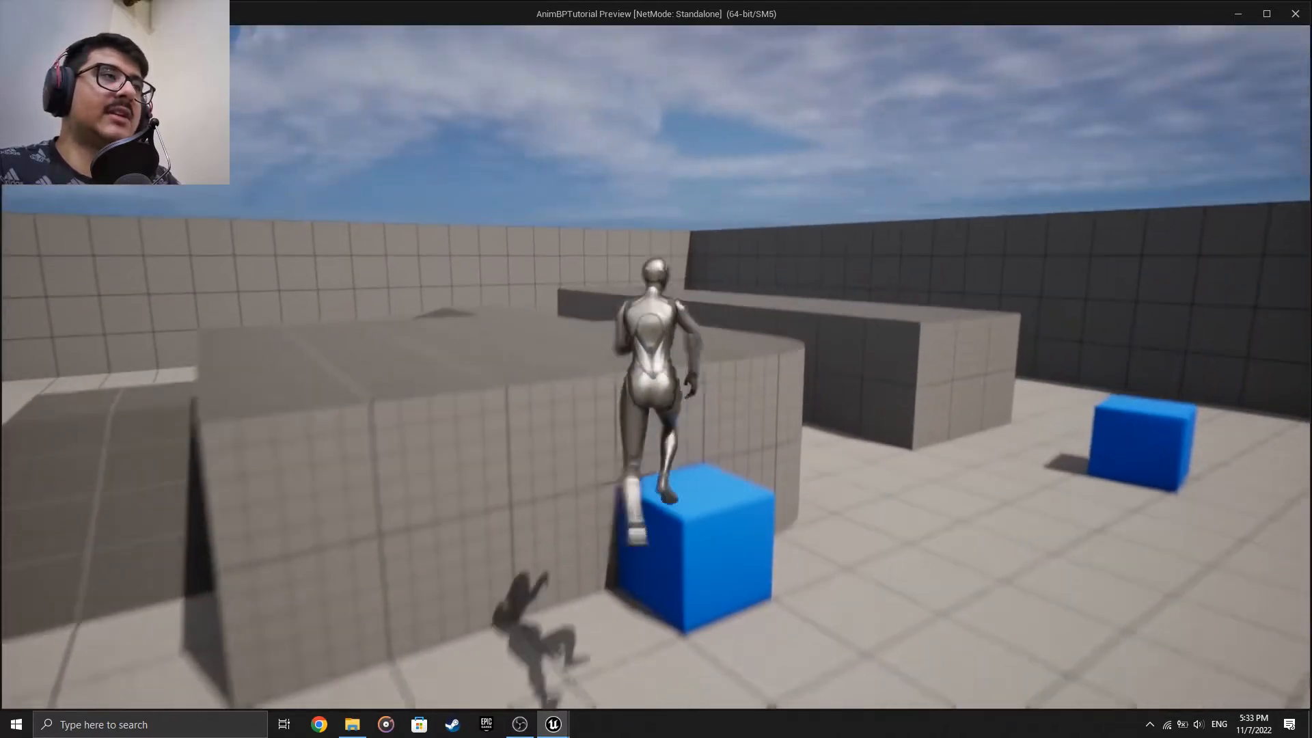
key(d)
key(a)
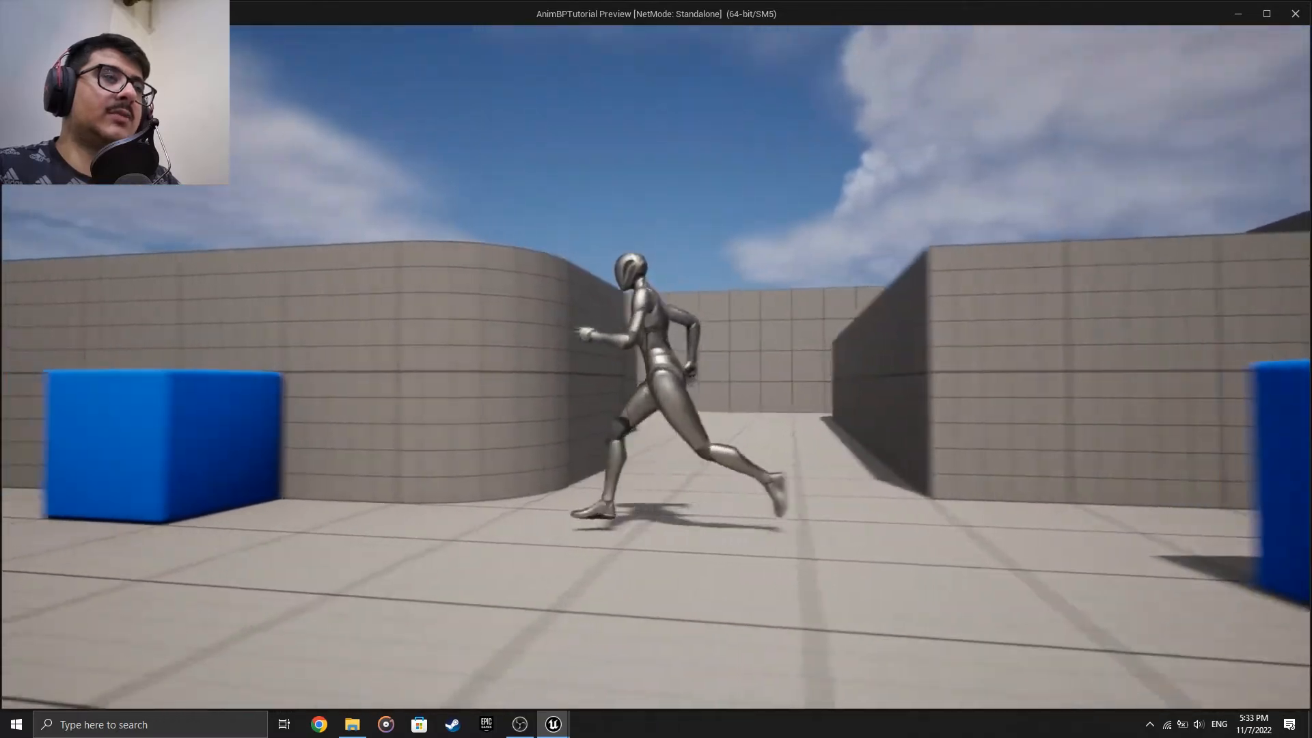
key(s)
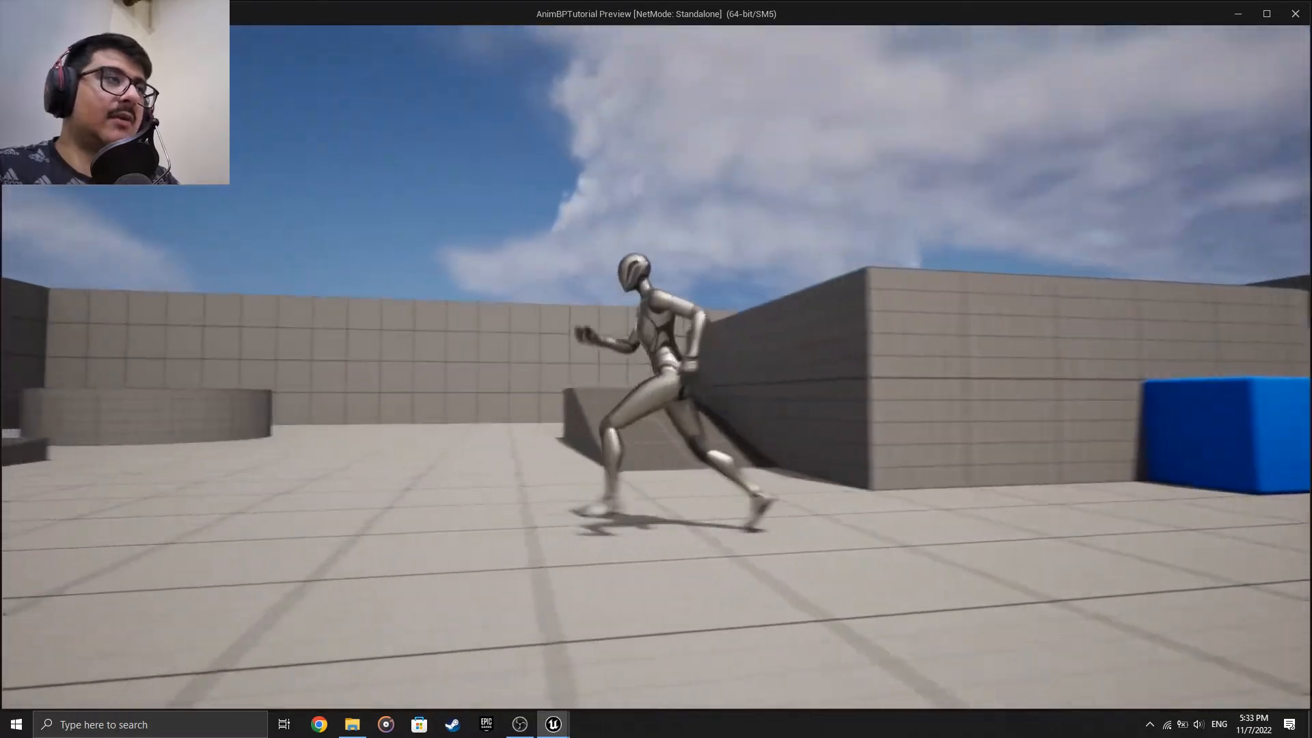
key(space)
key(space)
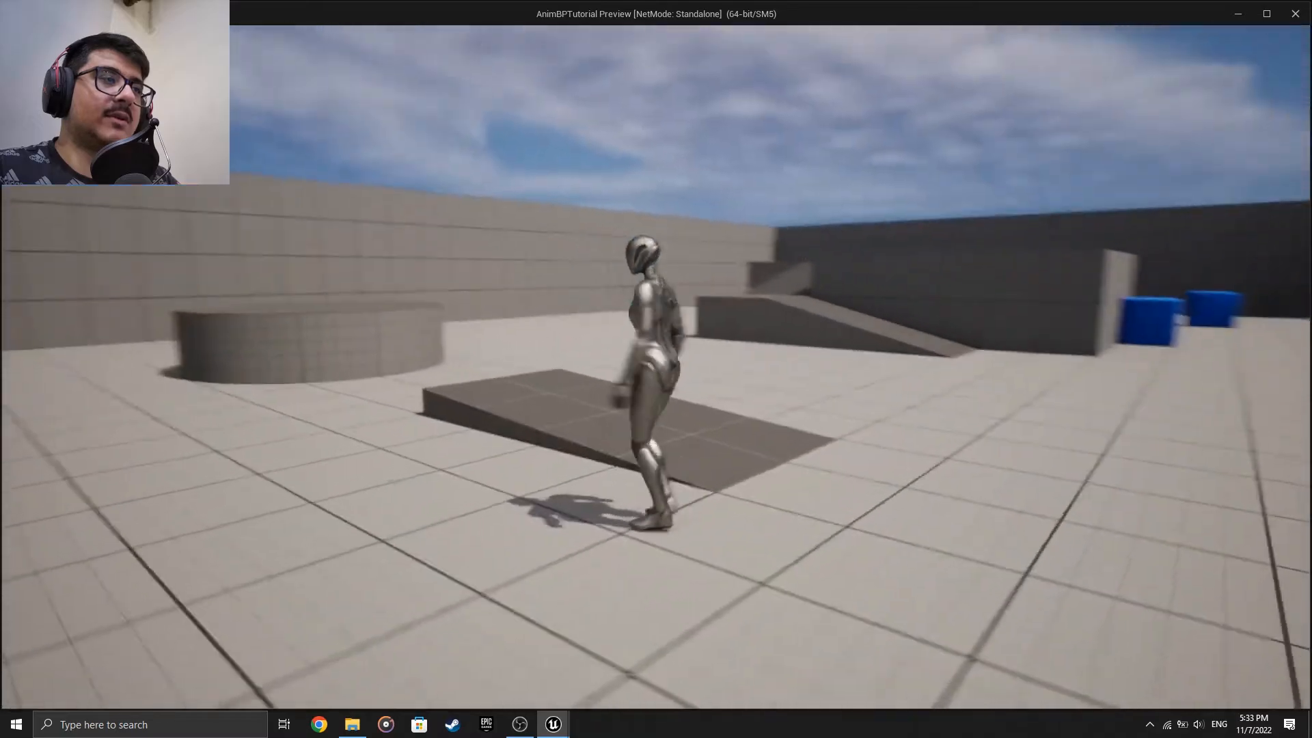
key(w)
key(a)
key(space)
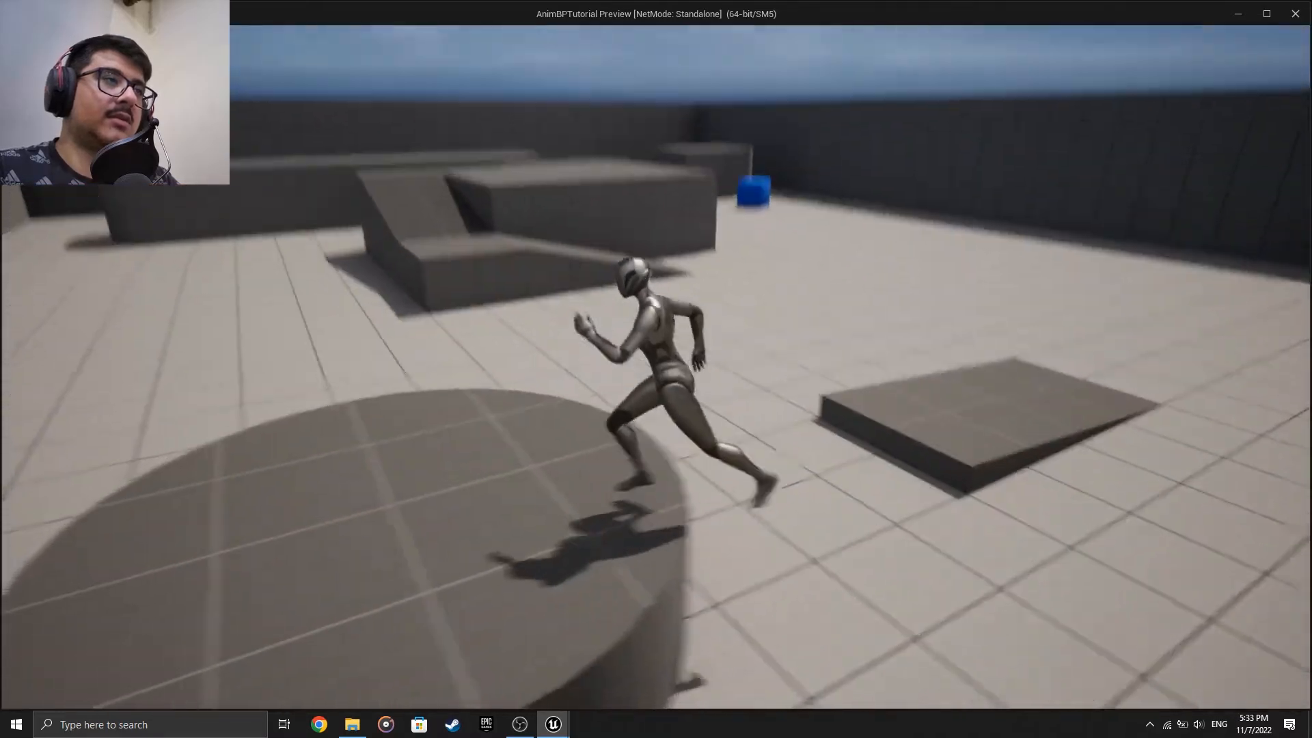
key(w)
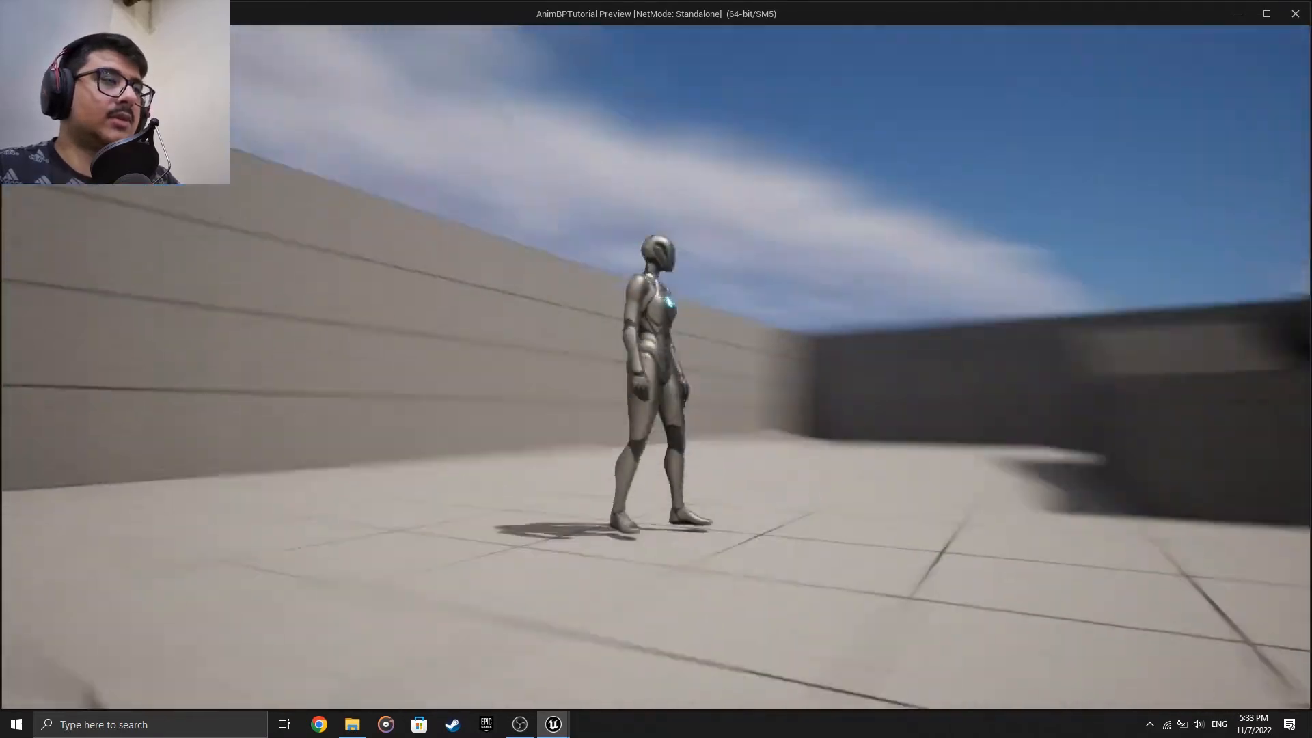
key(Escape)
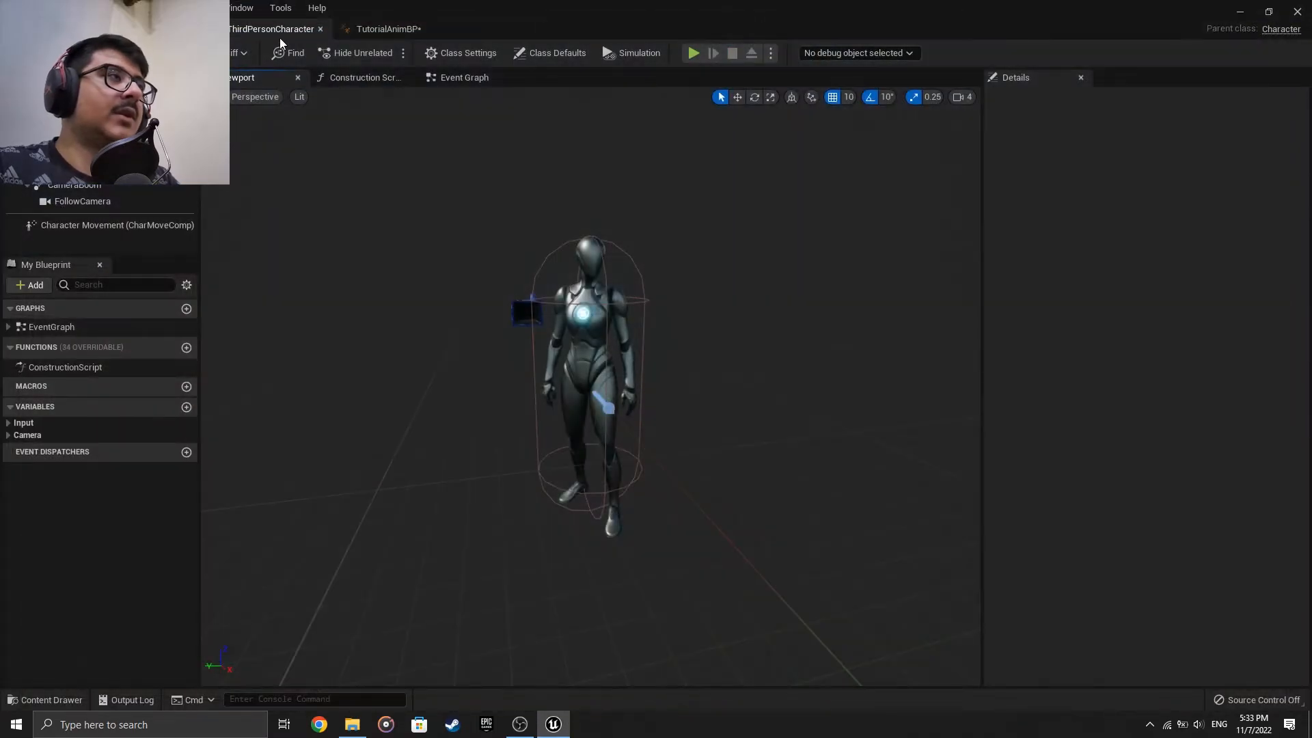
Save the TutorialAnimBP animation blueprint and review its Event Graph.
click(362, 32)
key(ctrl+s)
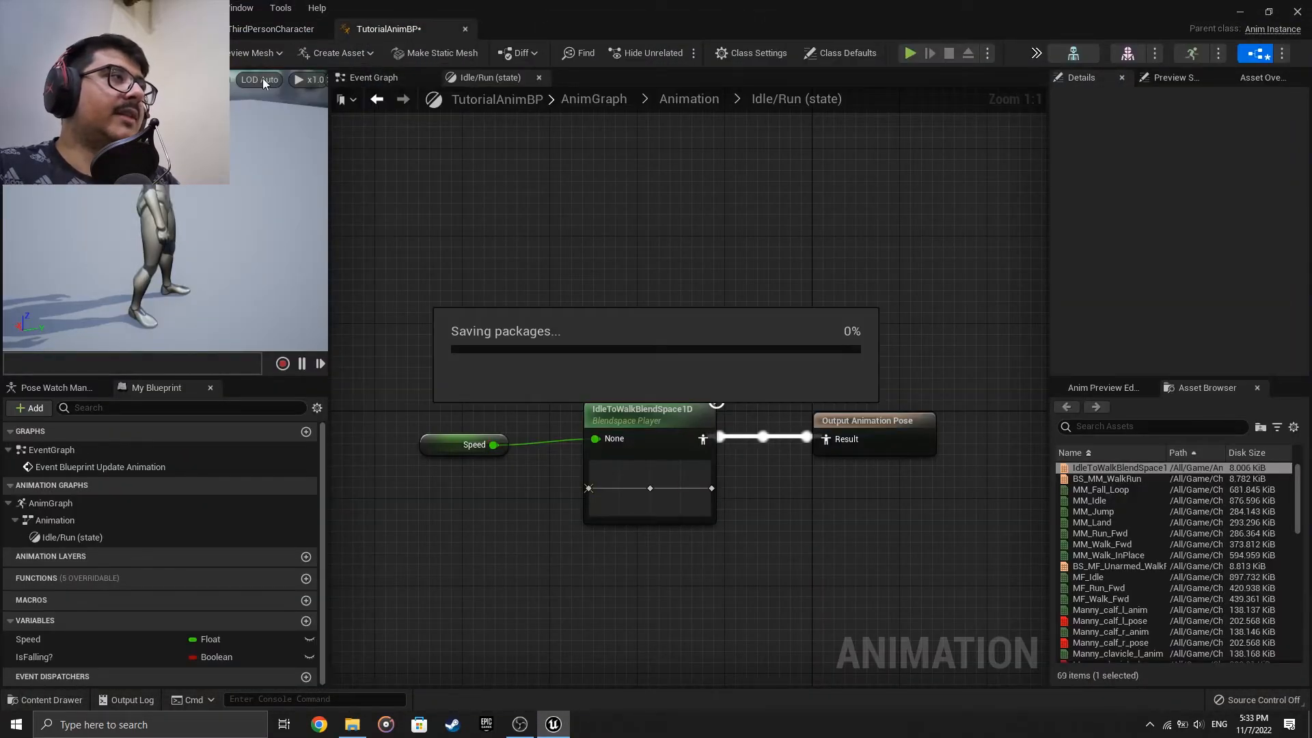
click(373, 79)
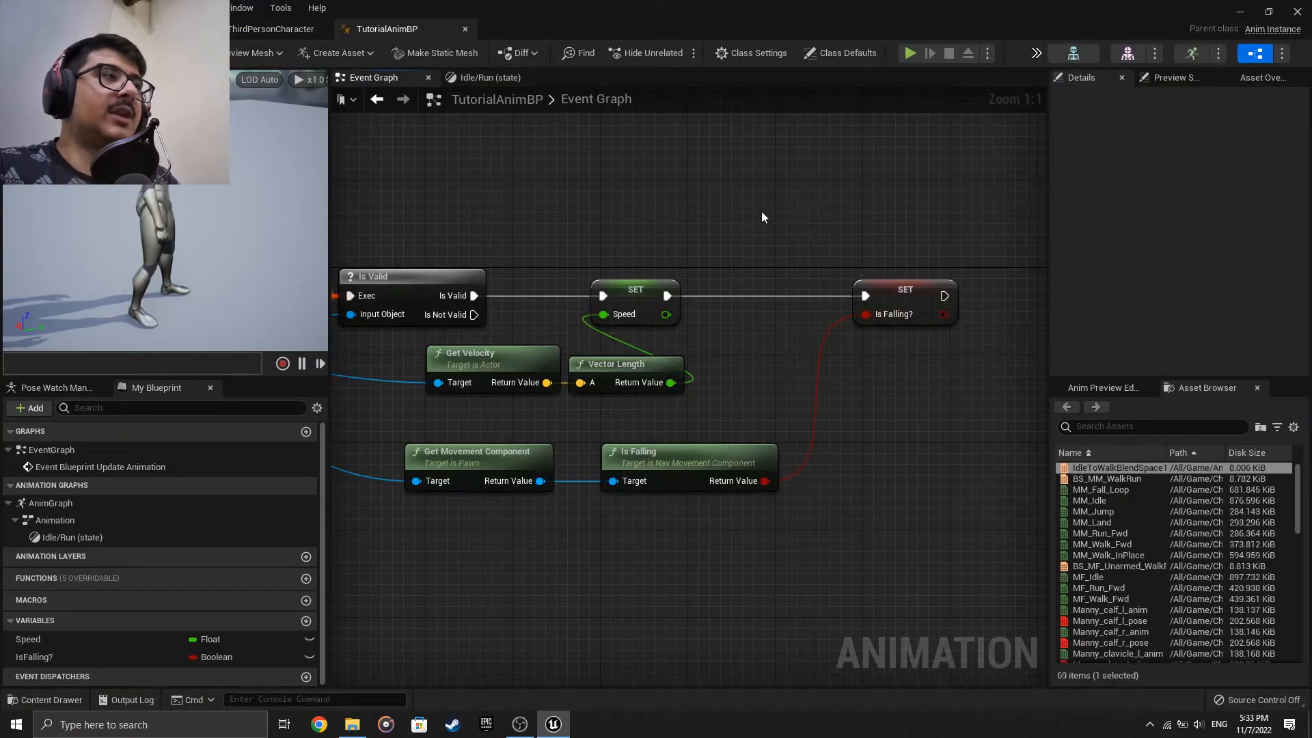
Return to the Animation state machine and move the Idle/Run state level with the Entry node.
click(501, 79)
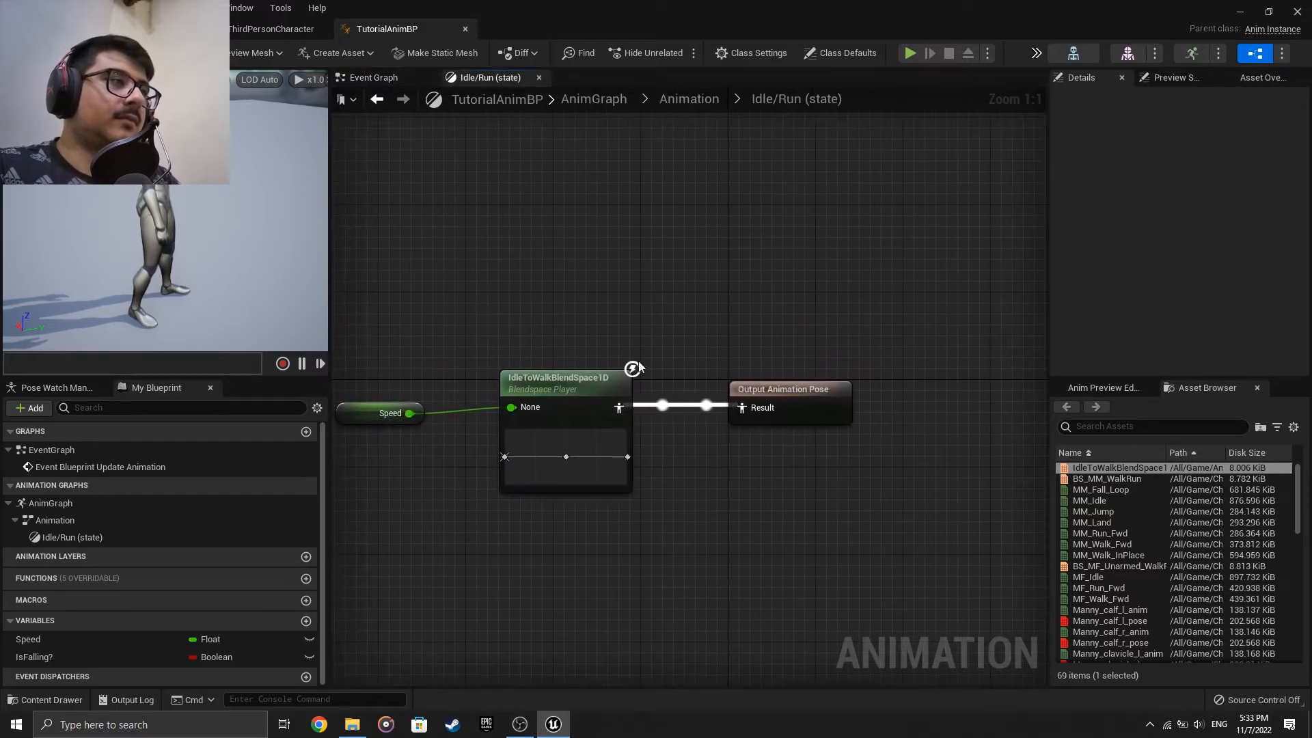
click(689, 99)
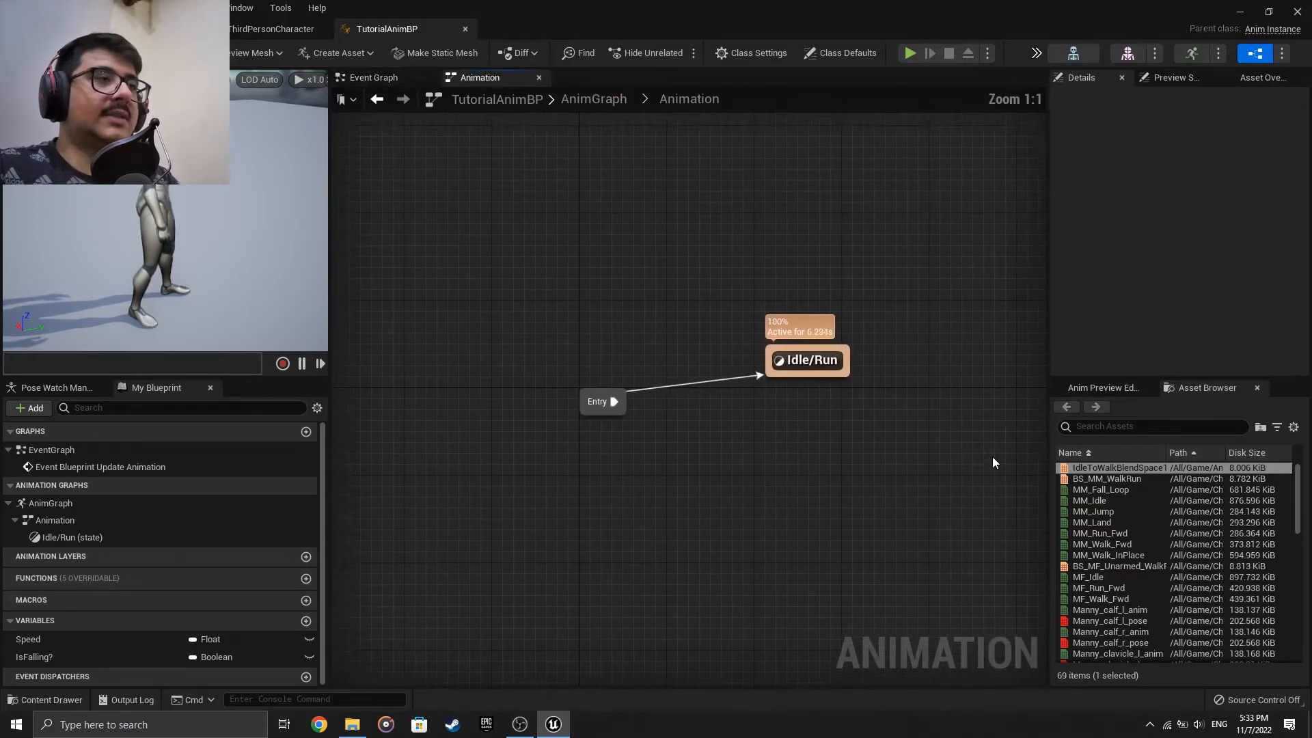
click(679, 413)
drag(679, 413, 669, 414)
click(728, 372)
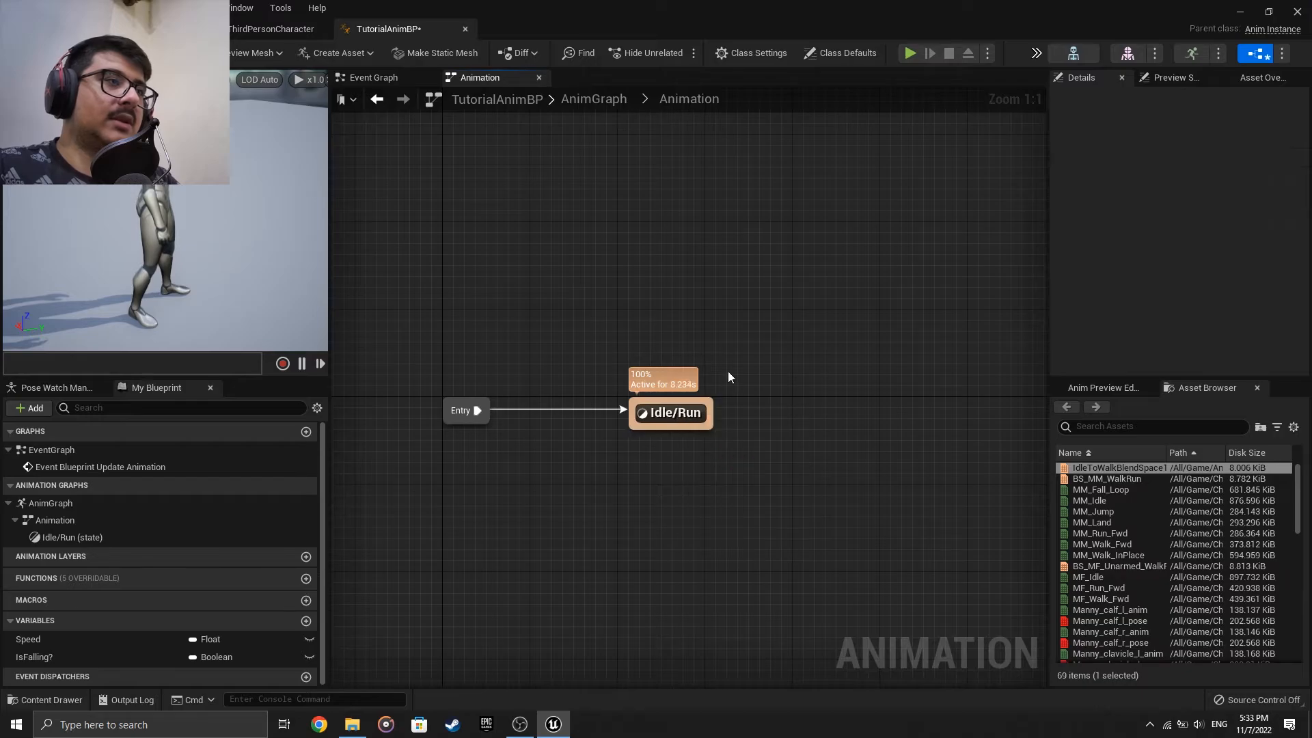
Add a new state with a transition from Idle/Run and name it Falling.
right_drag(775, 371, 682, 350)
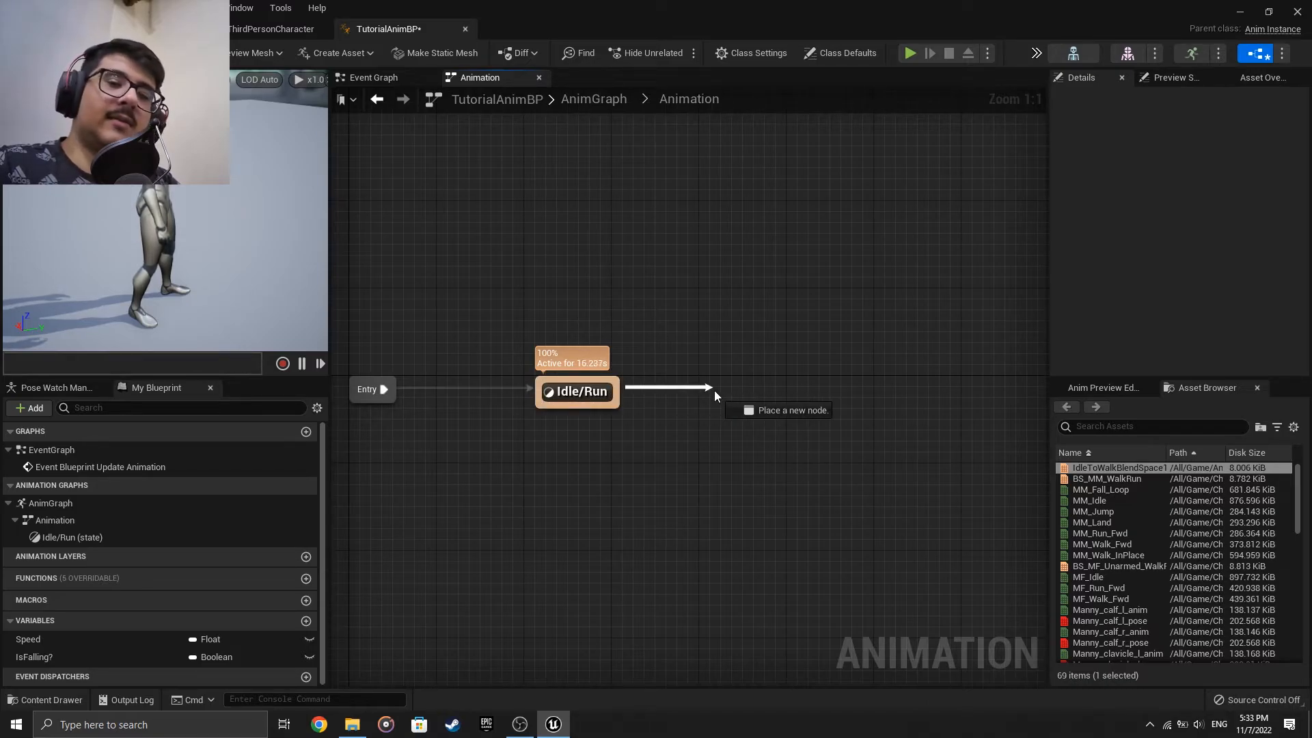
drag(714, 391, 715, 391)
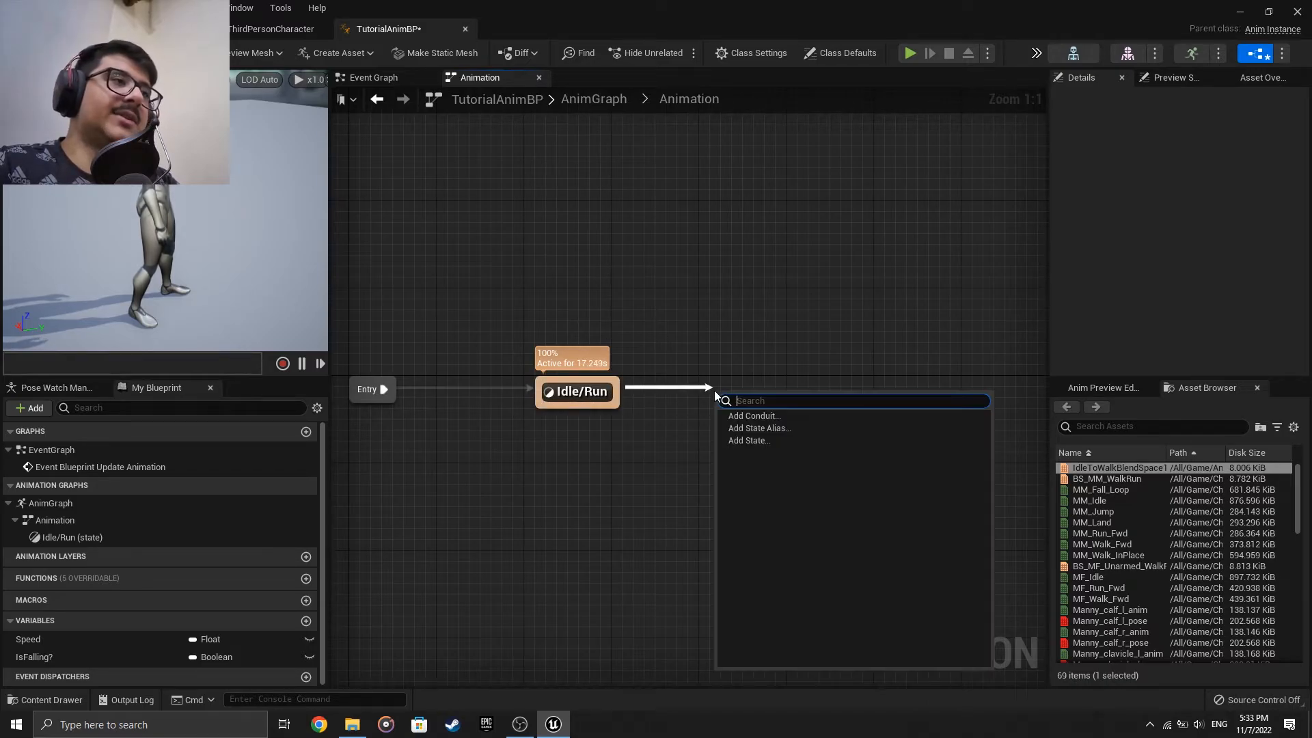
click(751, 440)
text(Falling)
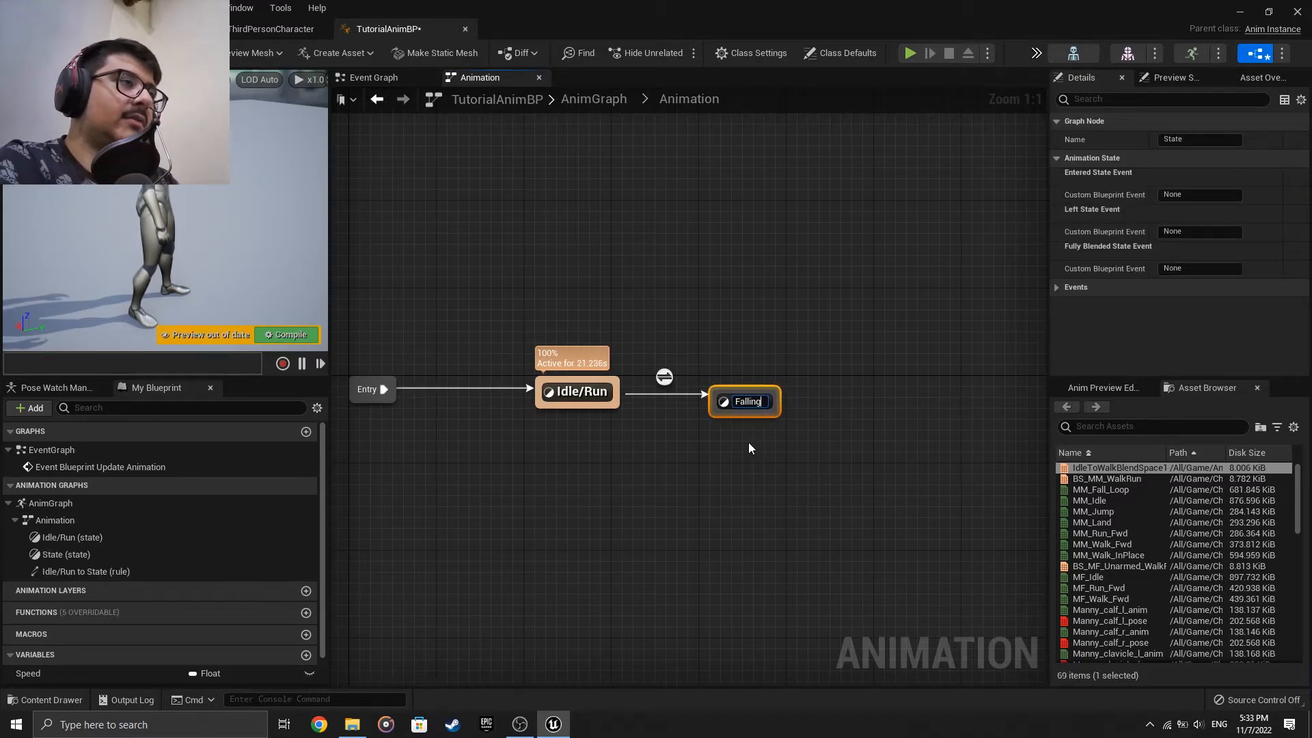
key(Return)
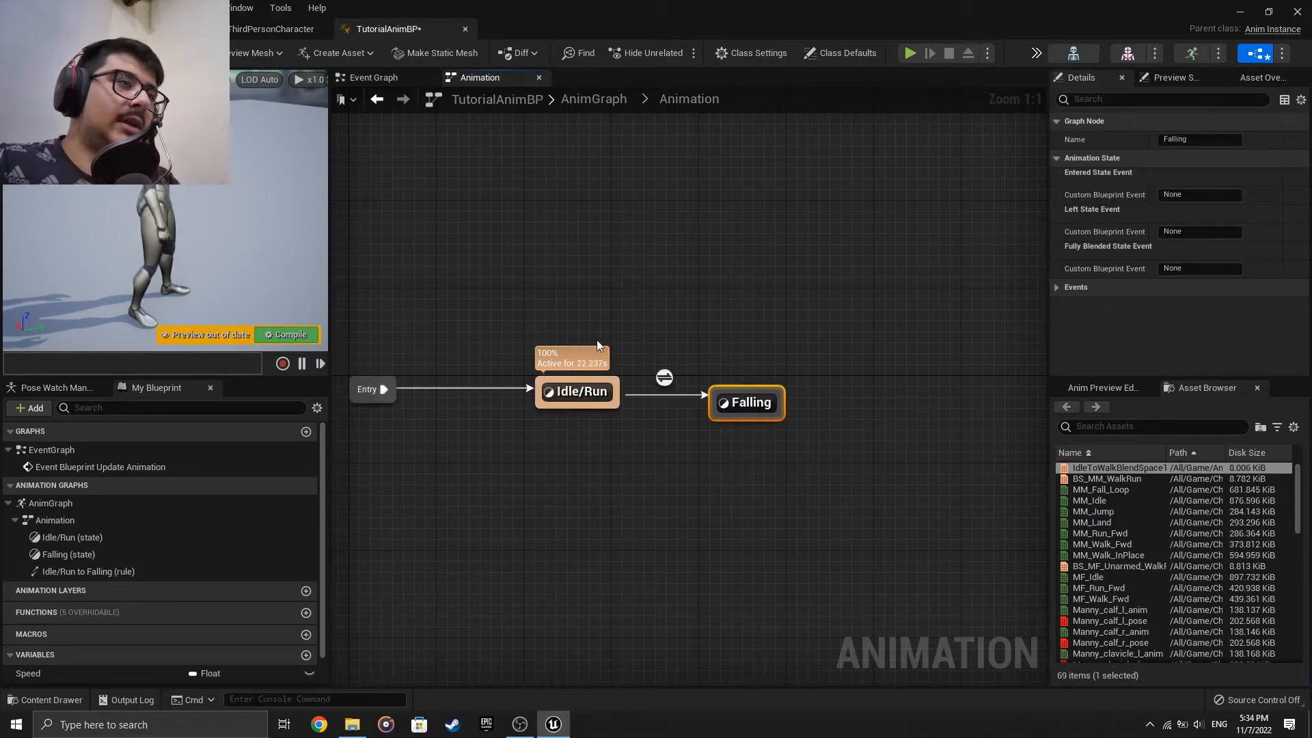
Inside the Falling state, add the MM_Fall_Loop animation, connect it to Output Animation Pose and space it before that node.
double_click(738, 400)
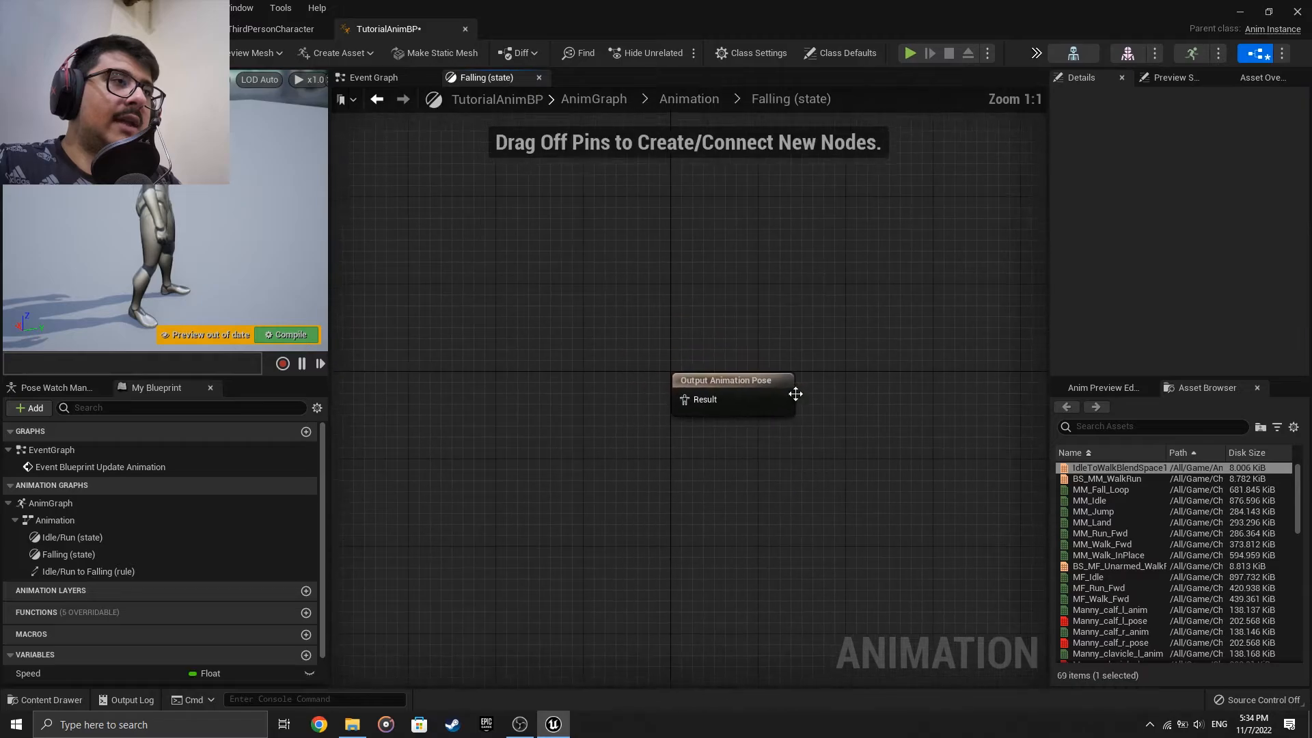
mouse_move(1098, 490)
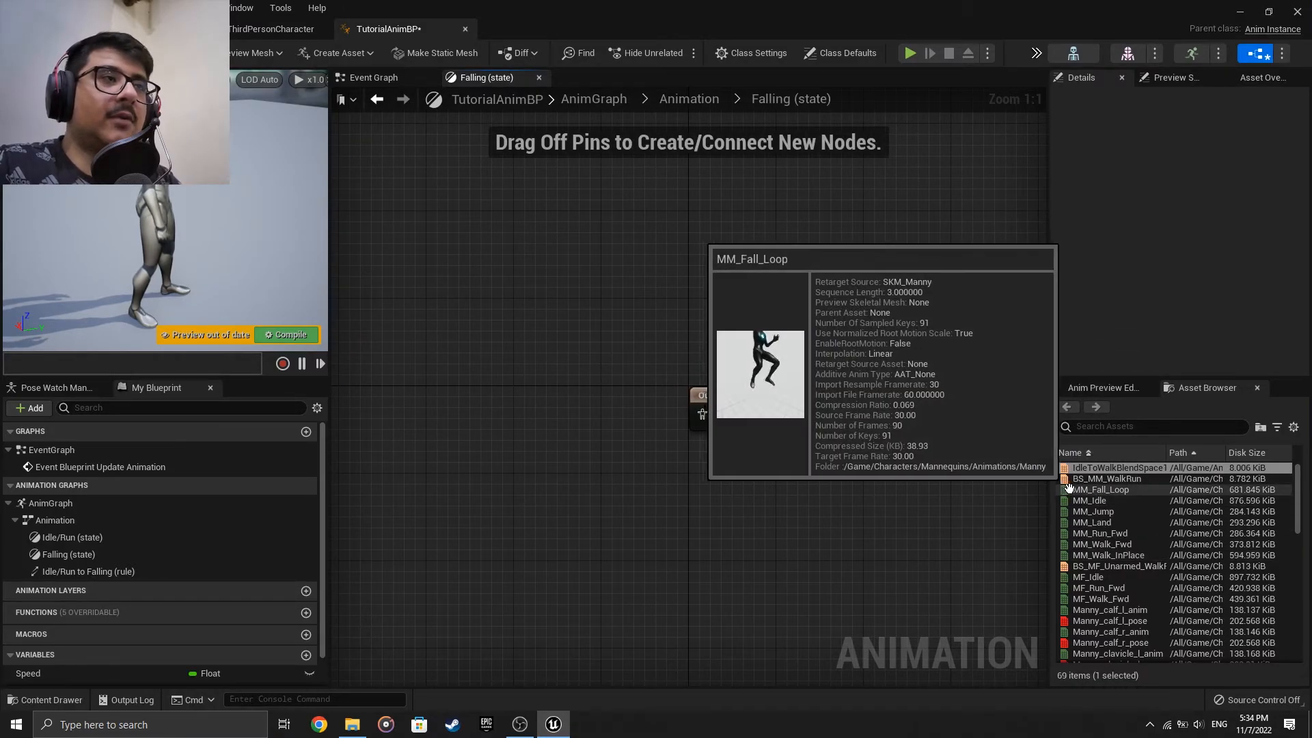
drag(1065, 487, 649, 415)
click(681, 343)
drag(572, 382, 585, 384)
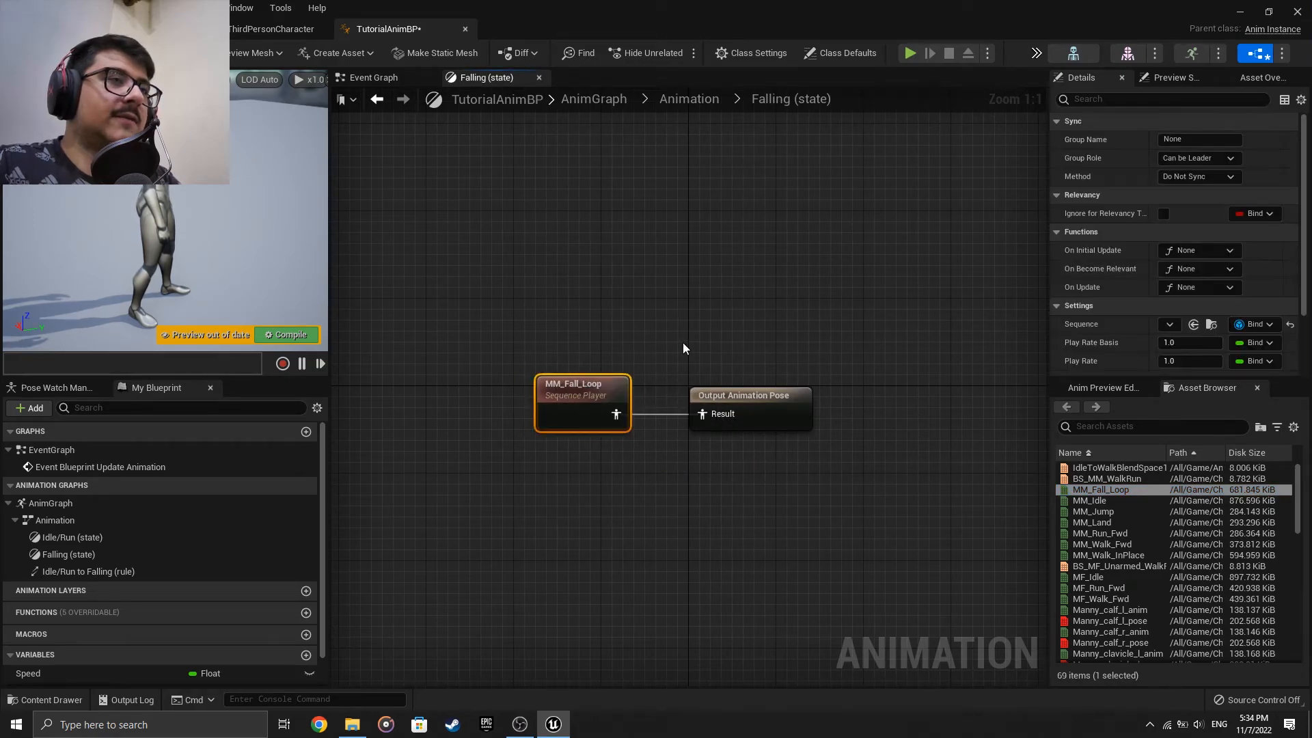
Open the MM_Fall_Loop animation, examine the falling pose from the side, and close the animation editor.
click(683, 342)
click(582, 402)
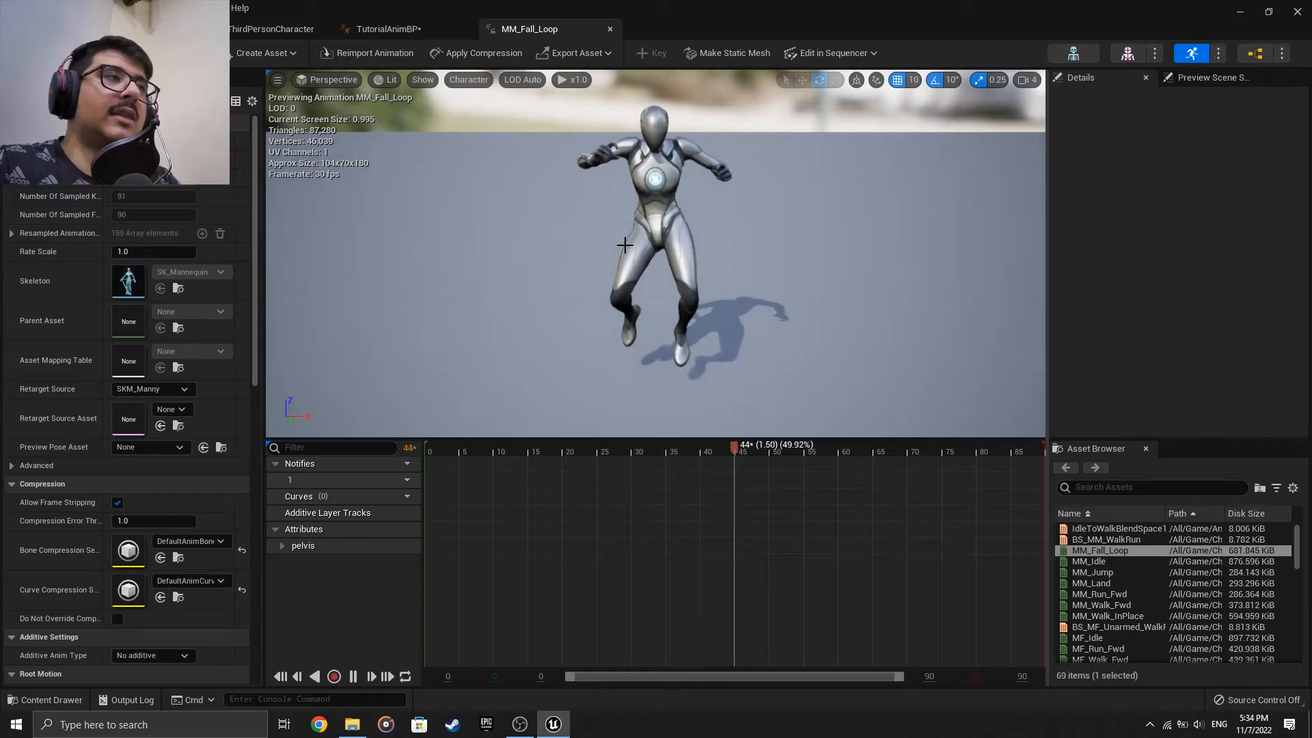
alt+drag(623, 243, 847, 232)
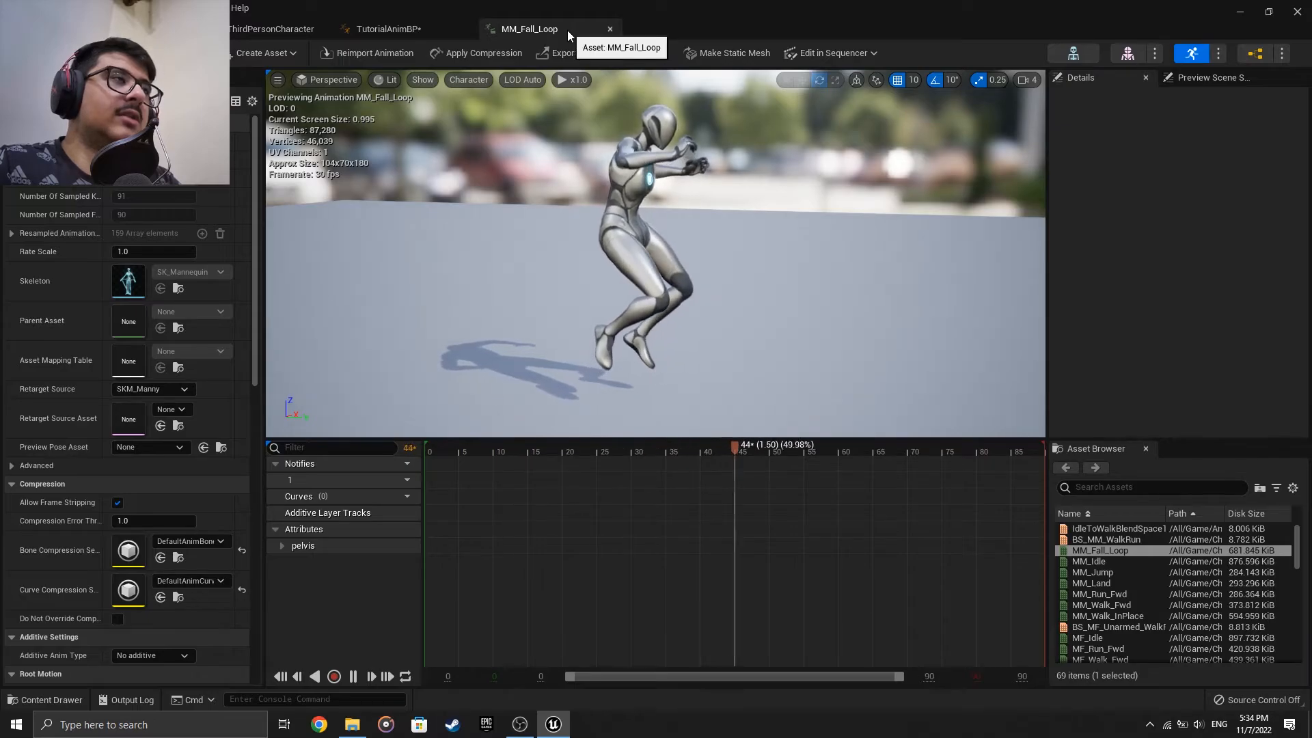
click(610, 29)
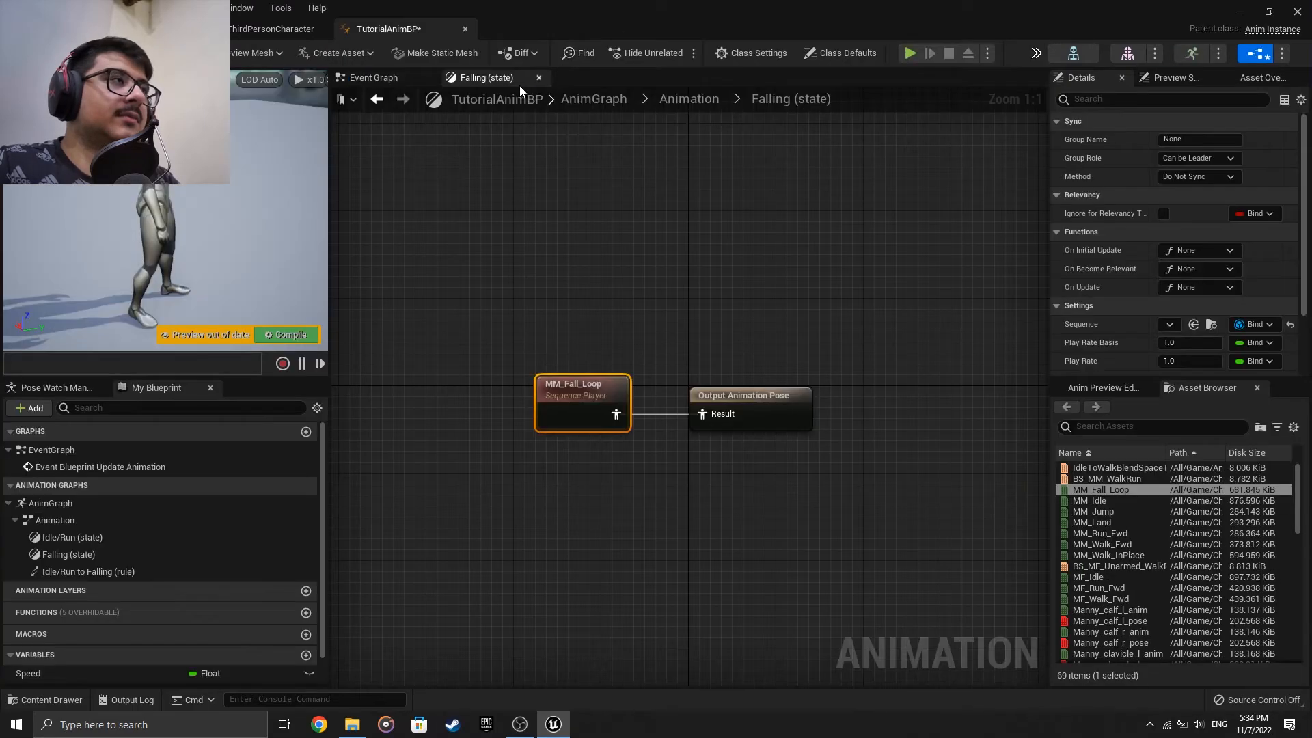
Enable Can Enter Transition in the Idle/Run to Falling rule, compile, and return to the state machine to check the active state.
click(688, 100)
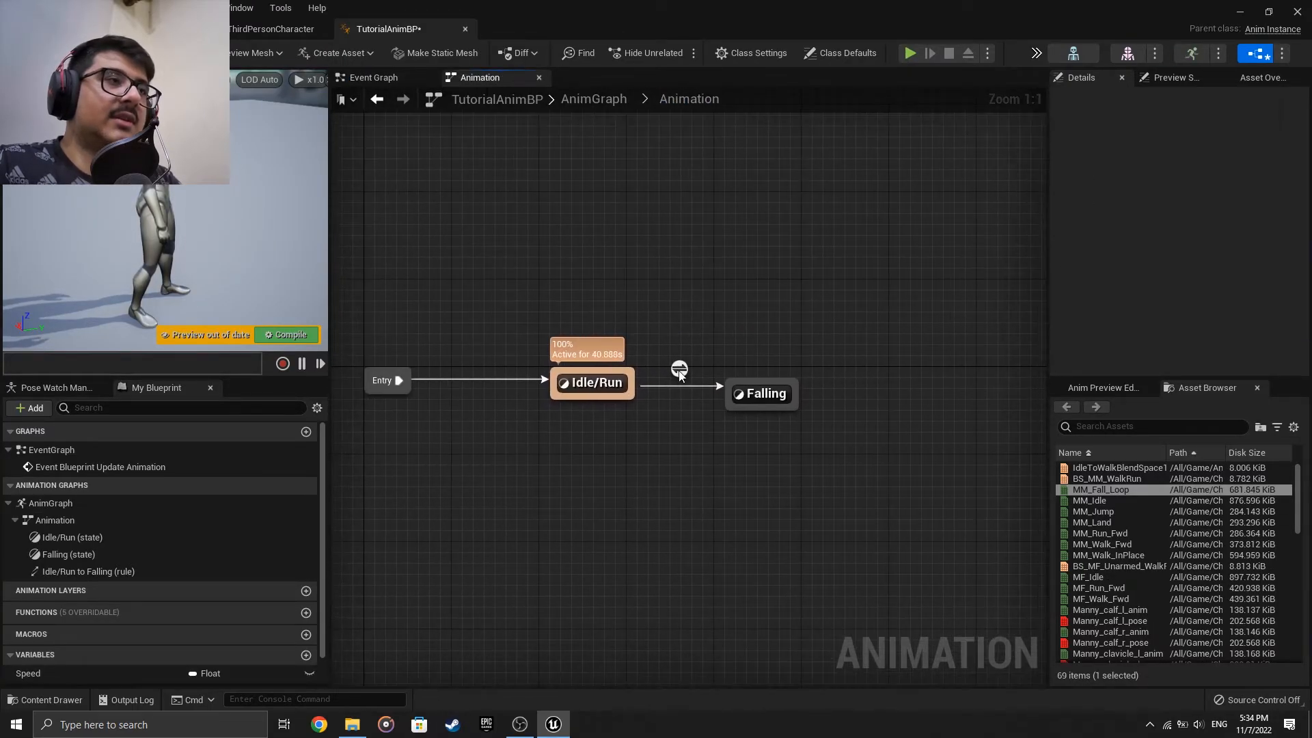
double_click(679, 370)
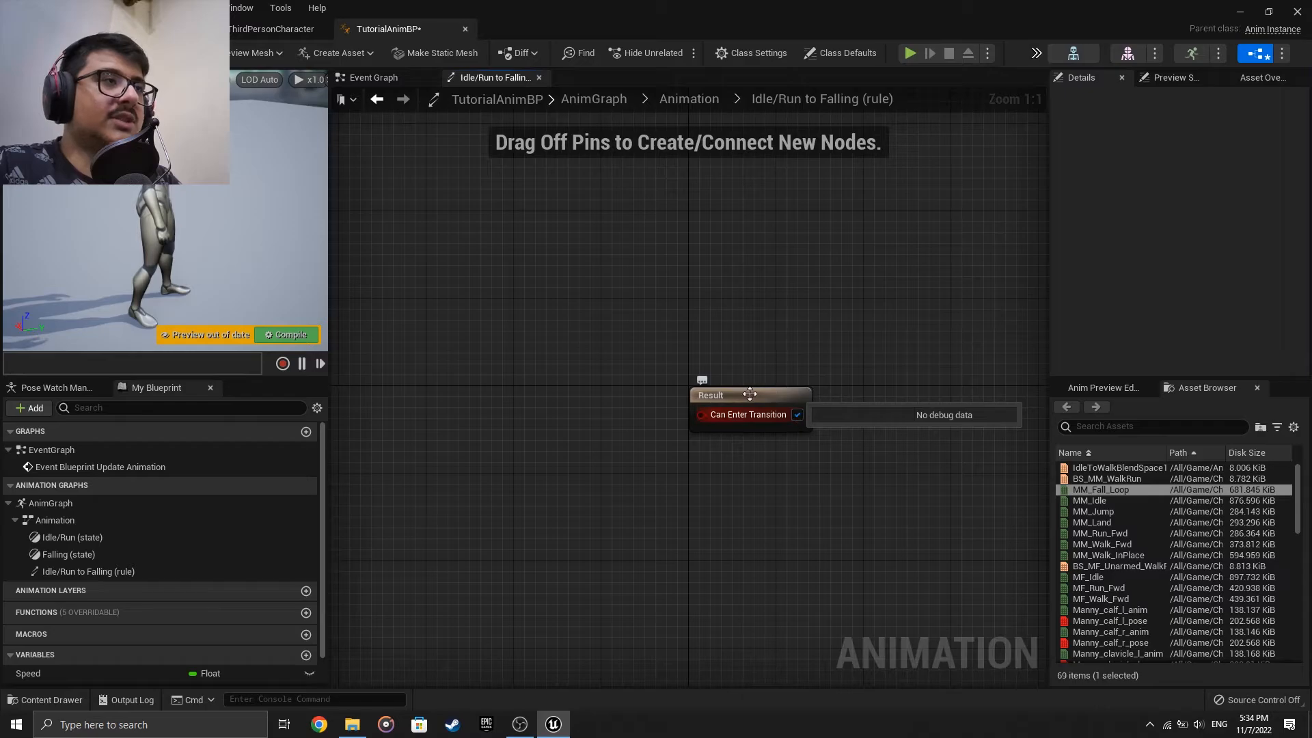
key(F7)
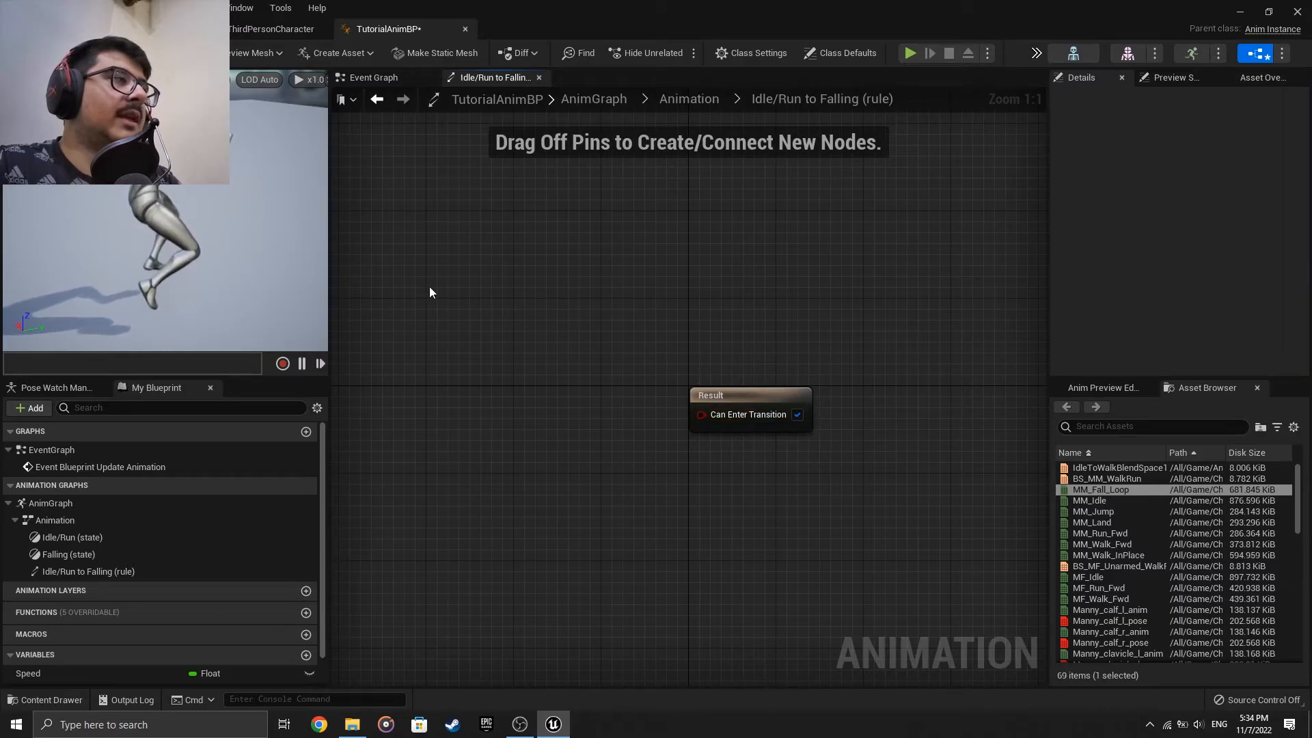
click(676, 101)
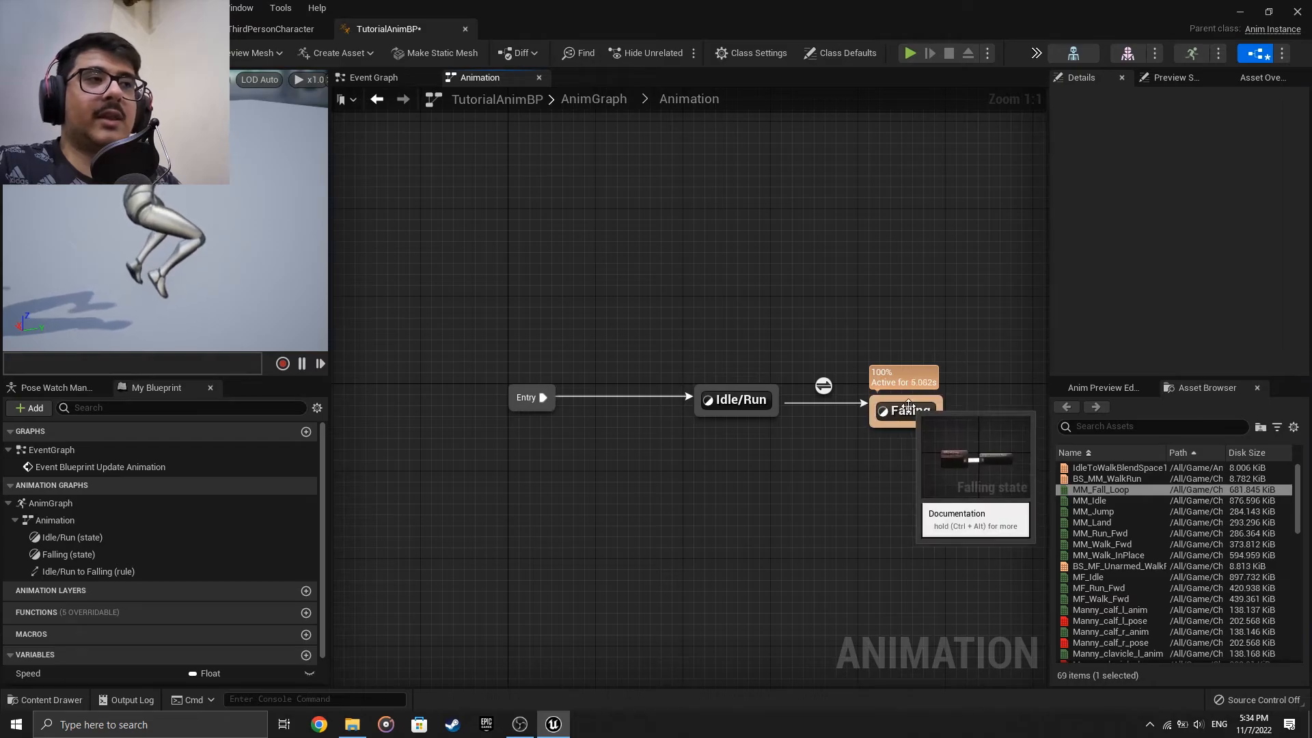
Reopen the Idle/Run to Falling rule, disable Can Enter Transition, recompile, and close the compiler results.
double_click(836, 410)
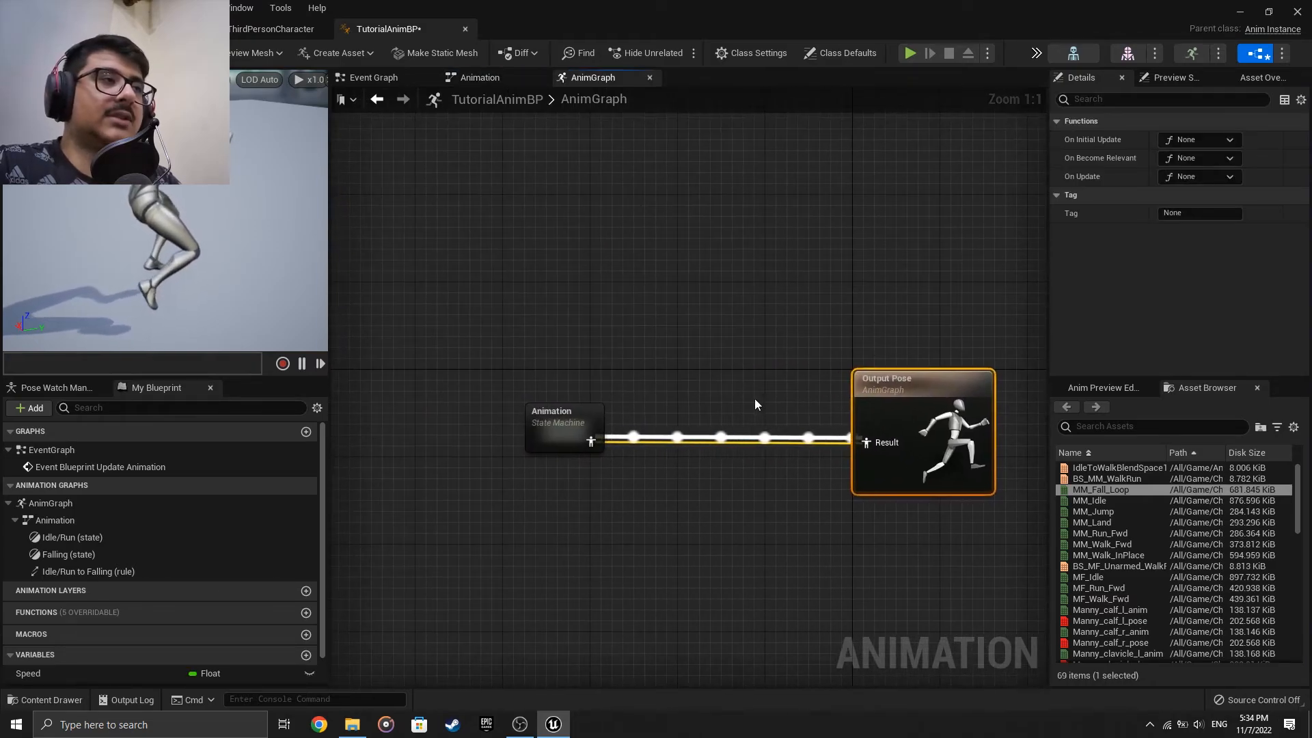
double_click(560, 421)
double_click(822, 376)
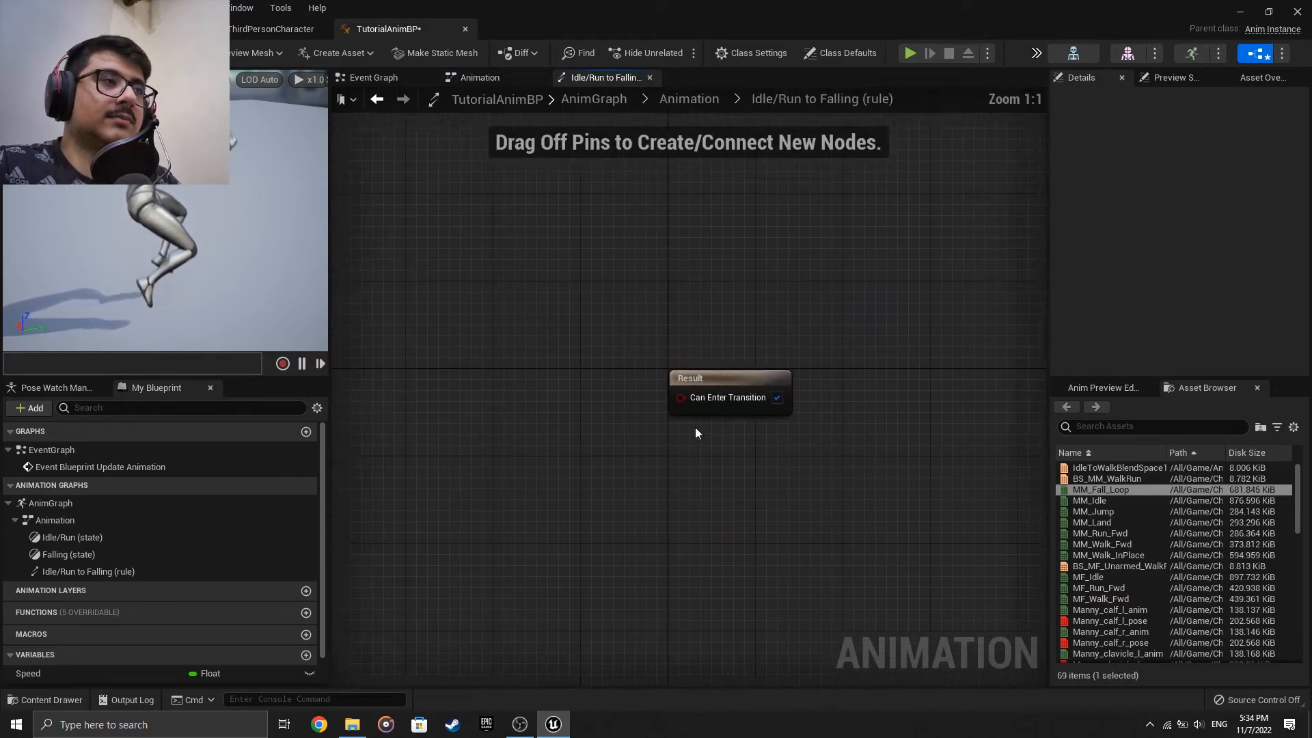
click(796, 415)
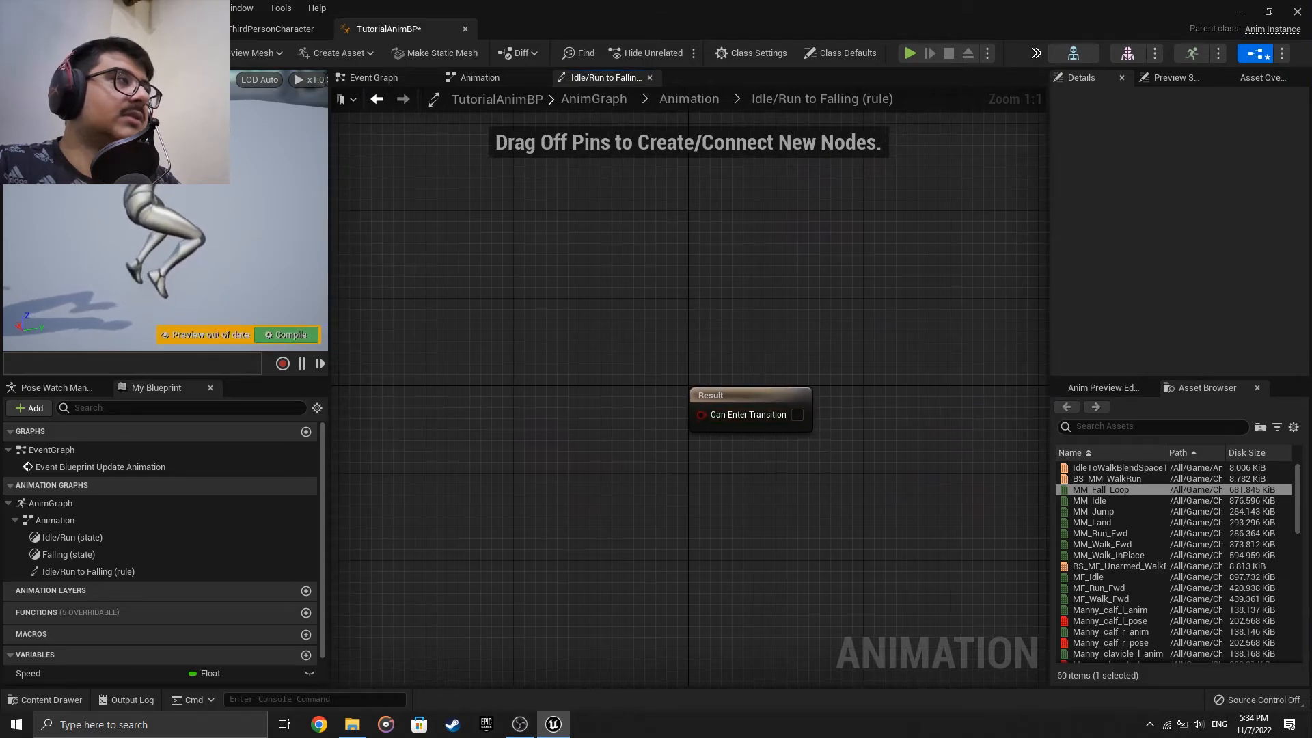
click(100, 54)
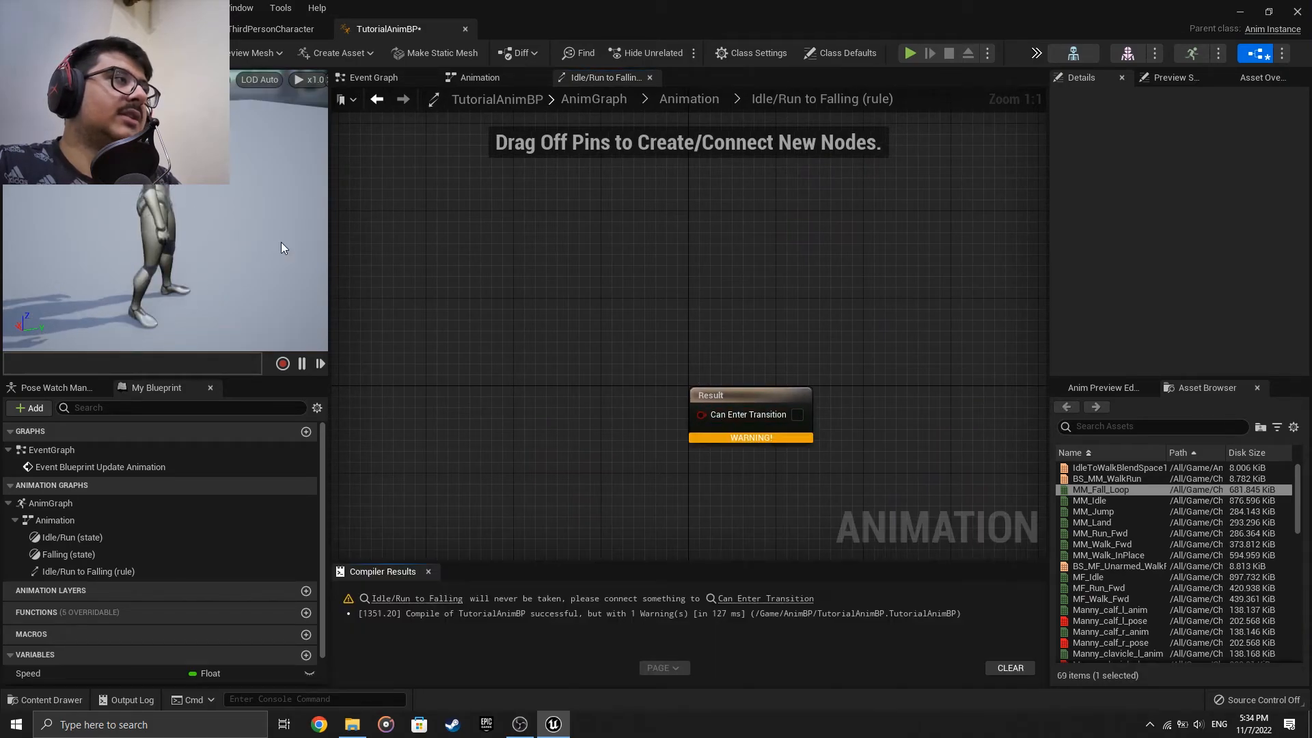
click(428, 572)
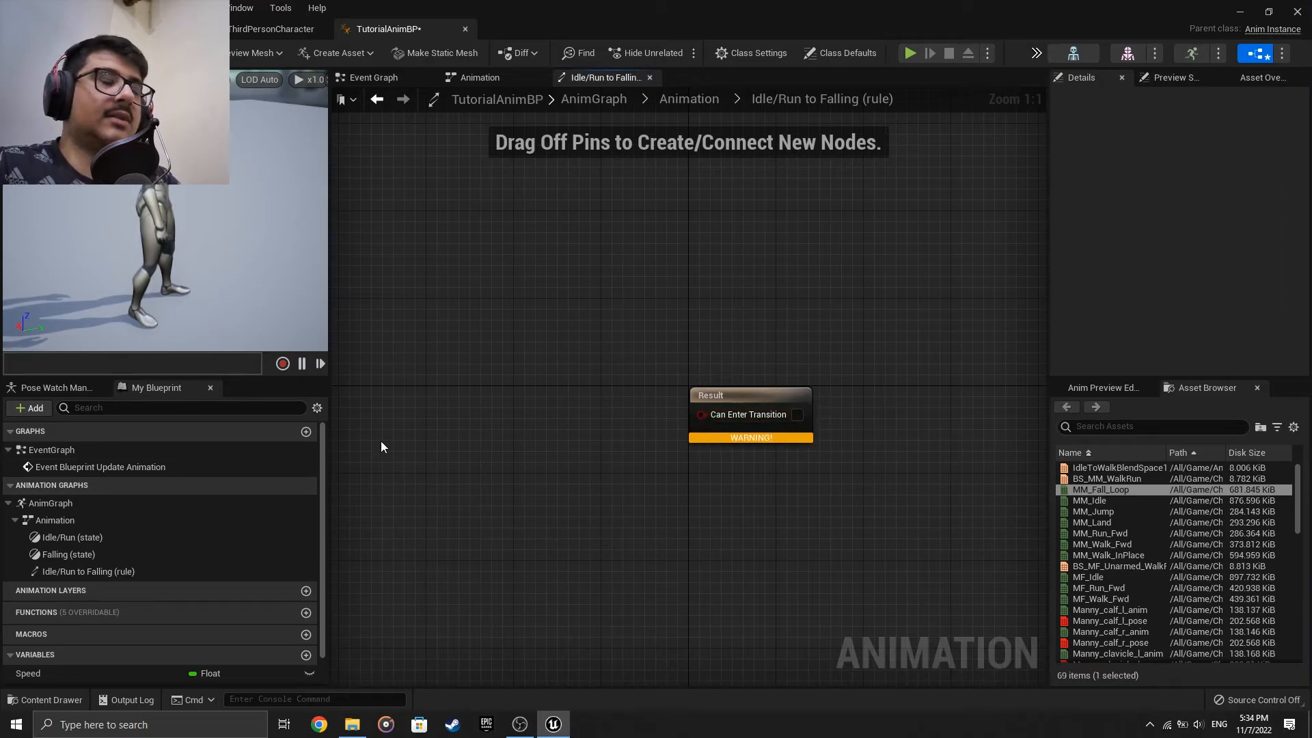
Add the IsFalling? variable to the Idle/Run to Falling rule, connect it to Can Enter Transition, and compile.
scroll(1086, 572, down, 5)
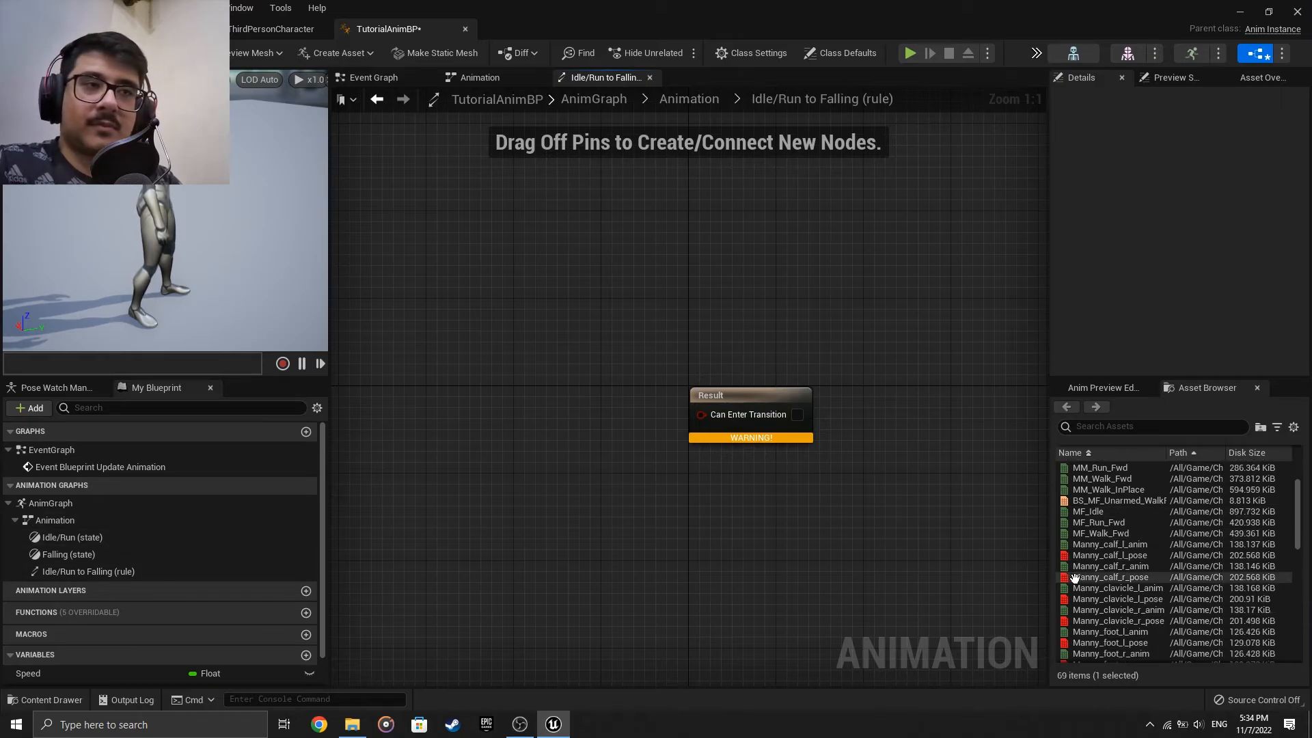
scroll(1087, 573, up, 6)
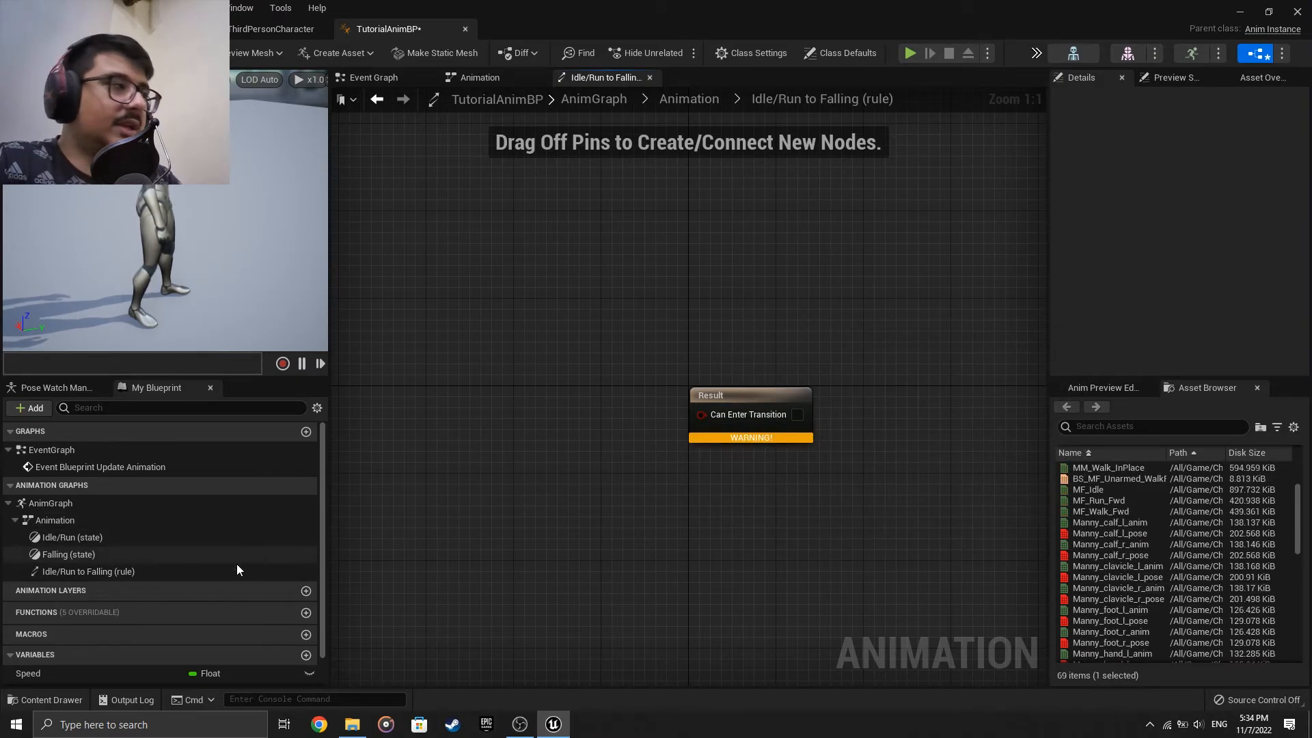
scroll(68, 625, down, 2)
drag(43, 657, 702, 414)
drag(548, 437, 559, 483)
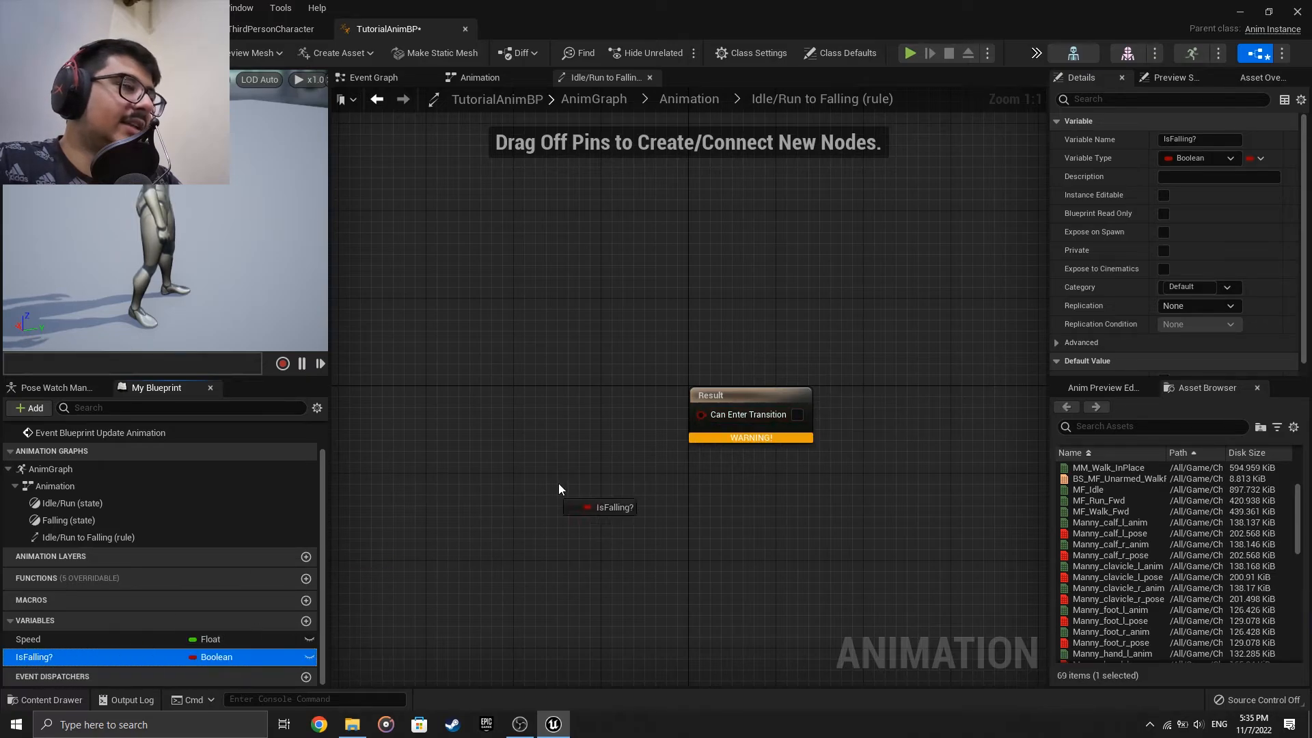
drag(690, 408, 702, 412)
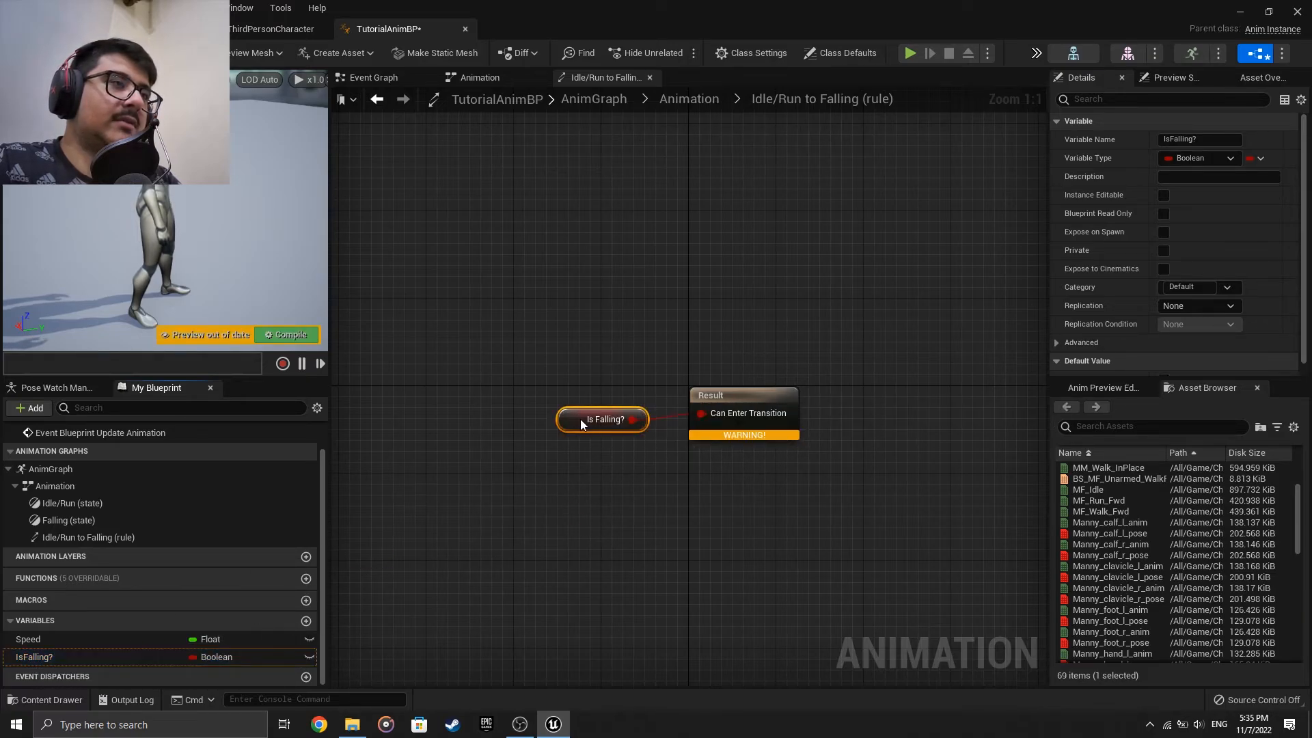
click(630, 358)
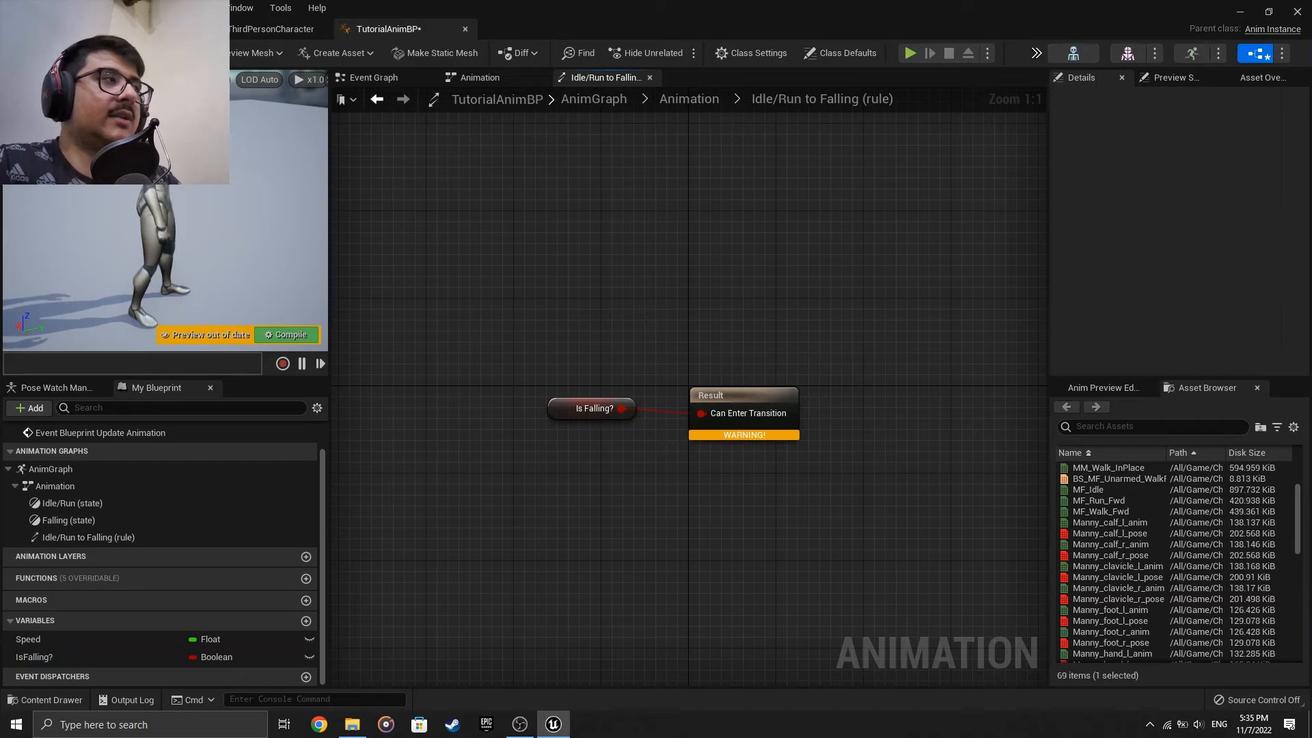
click(287, 335)
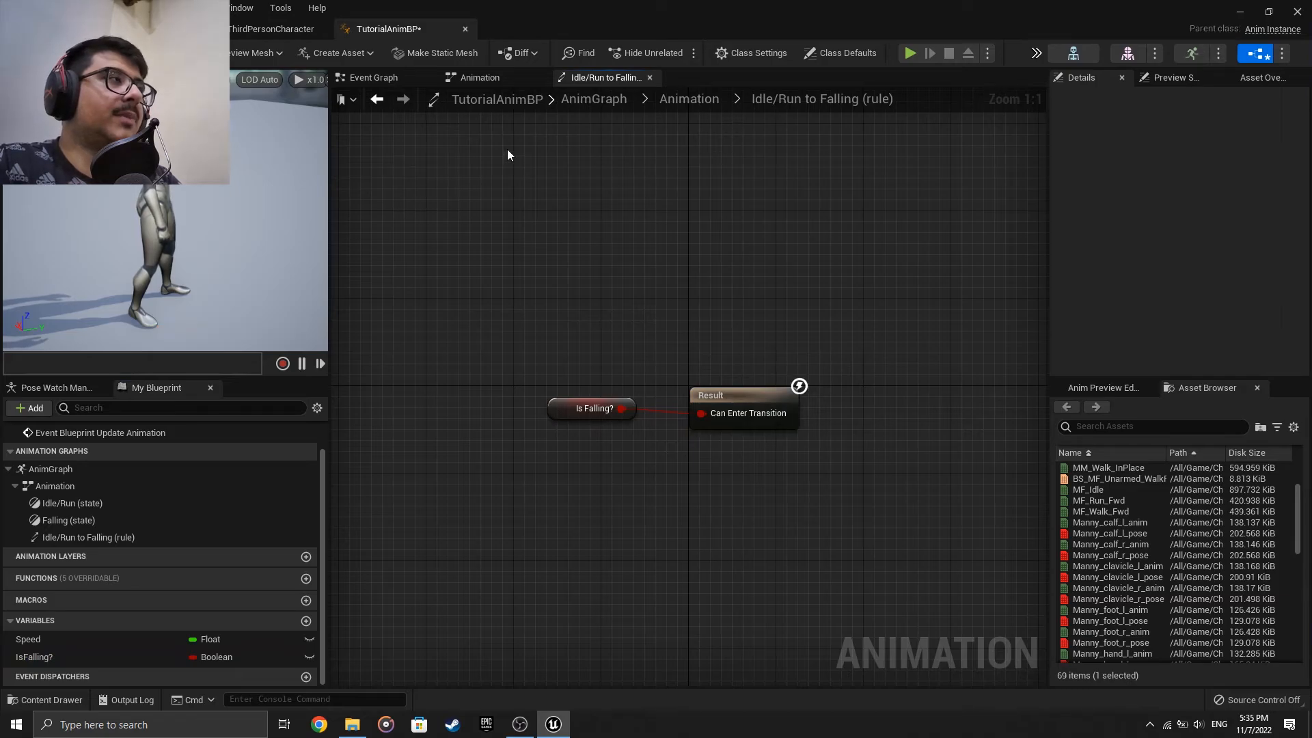
In the Animation state machine, add a transition from Falling back to Idle/Run and align Falling level with Idle/Run.
click(690, 102)
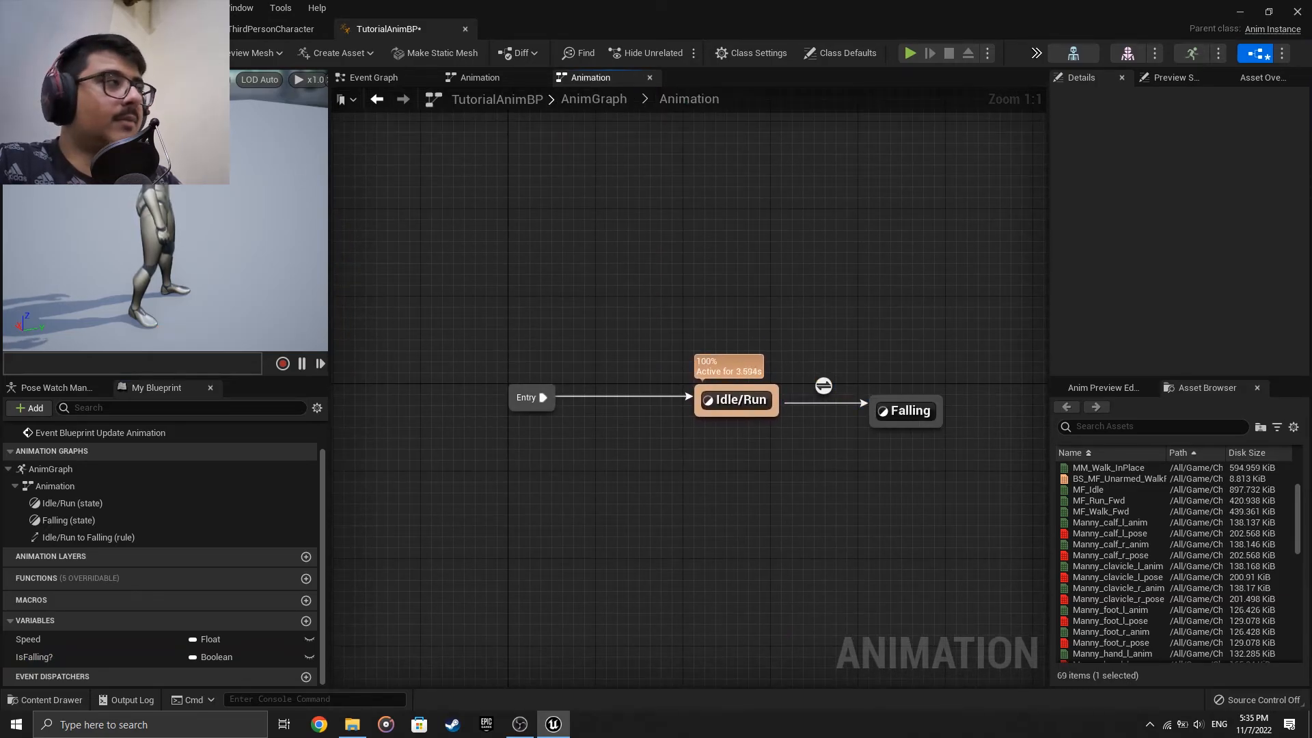
click(912, 418)
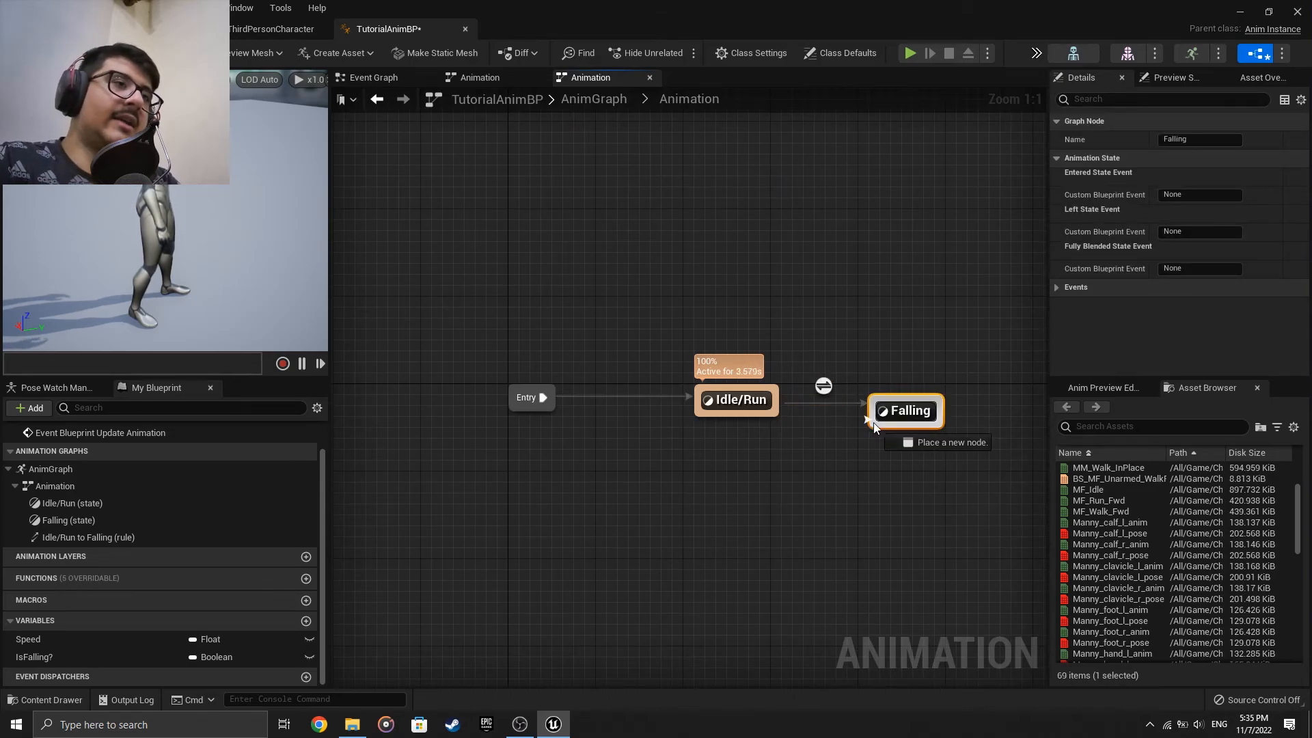
drag(873, 422, 766, 418)
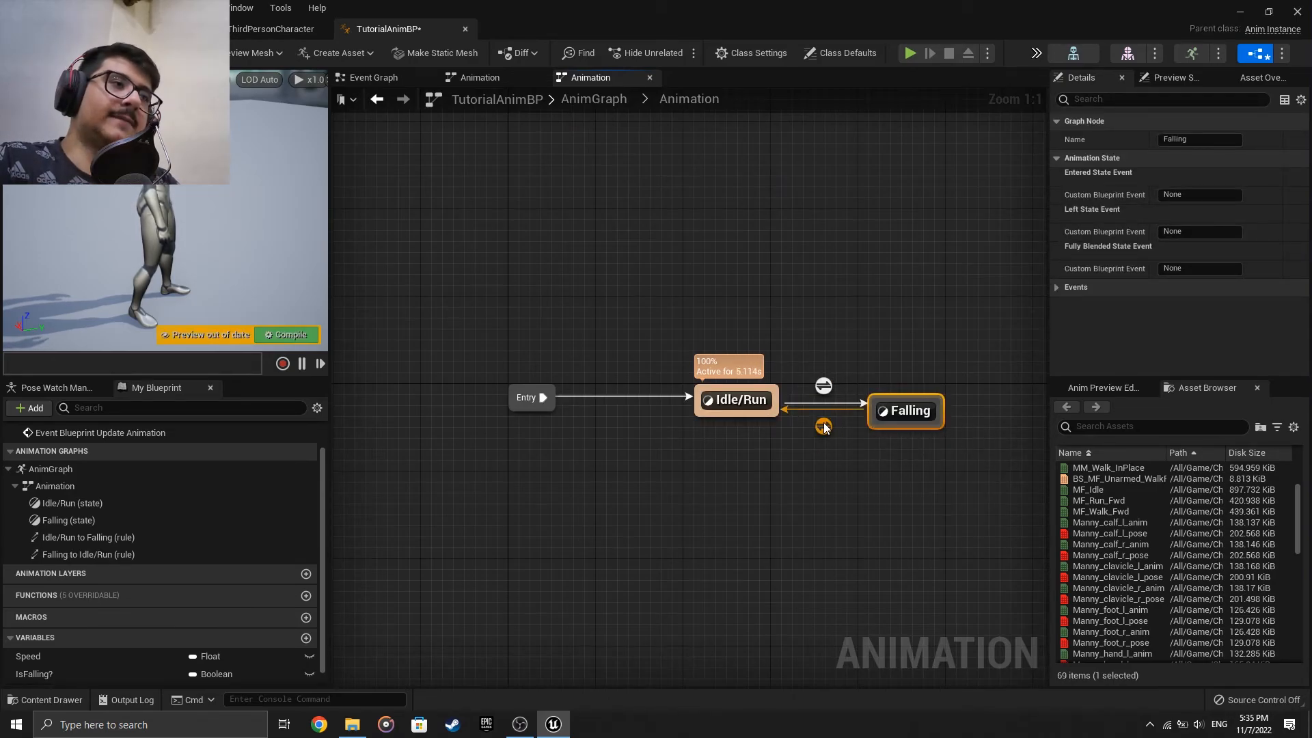
click(913, 392)
drag(910, 408, 917, 398)
click(895, 367)
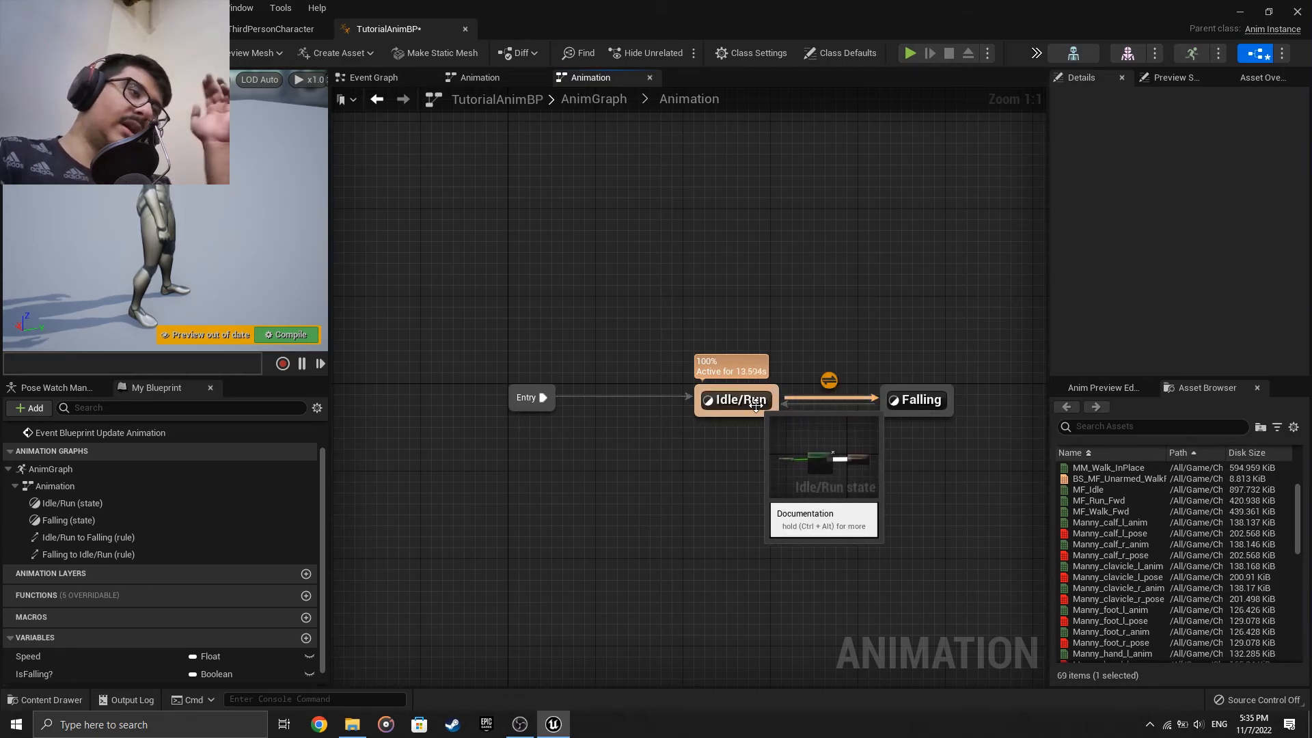
Open the Falling to Idle/Run transition rule and add the IsFalling? variable to its graph.
double_click(827, 423)
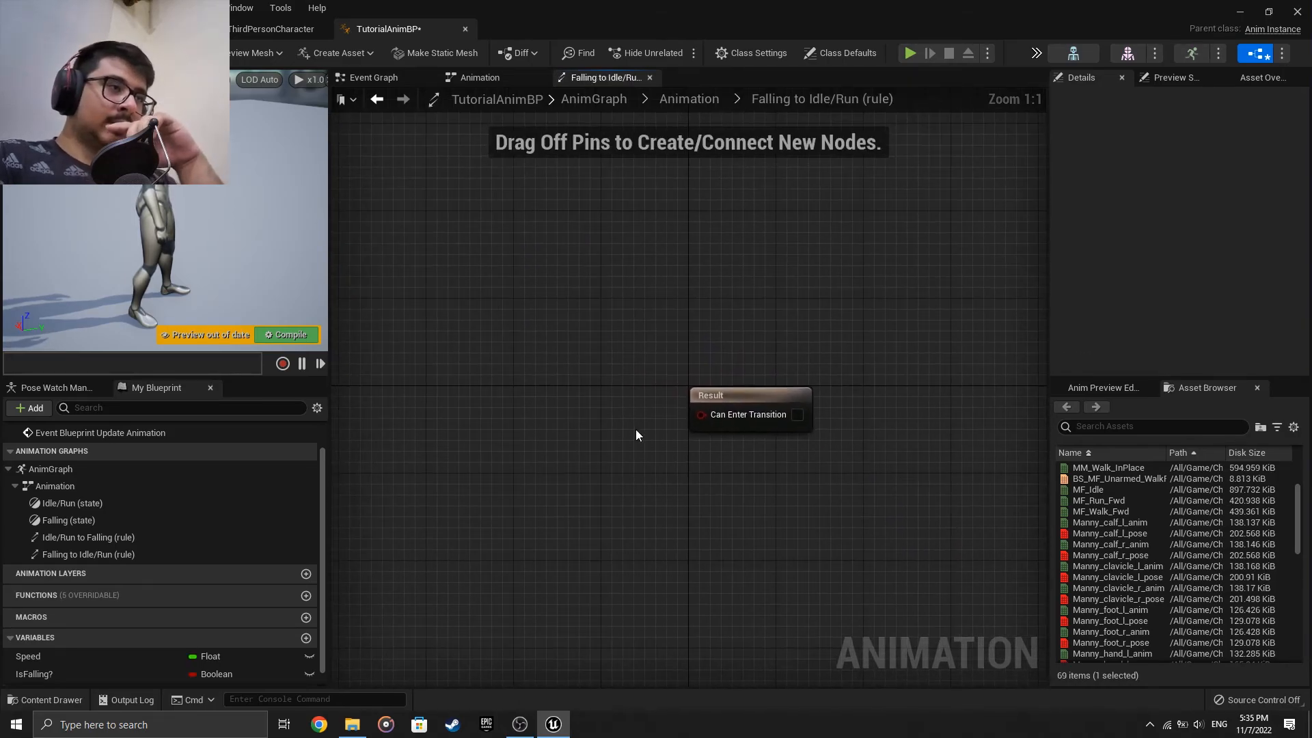
drag(65, 678, 356, 480)
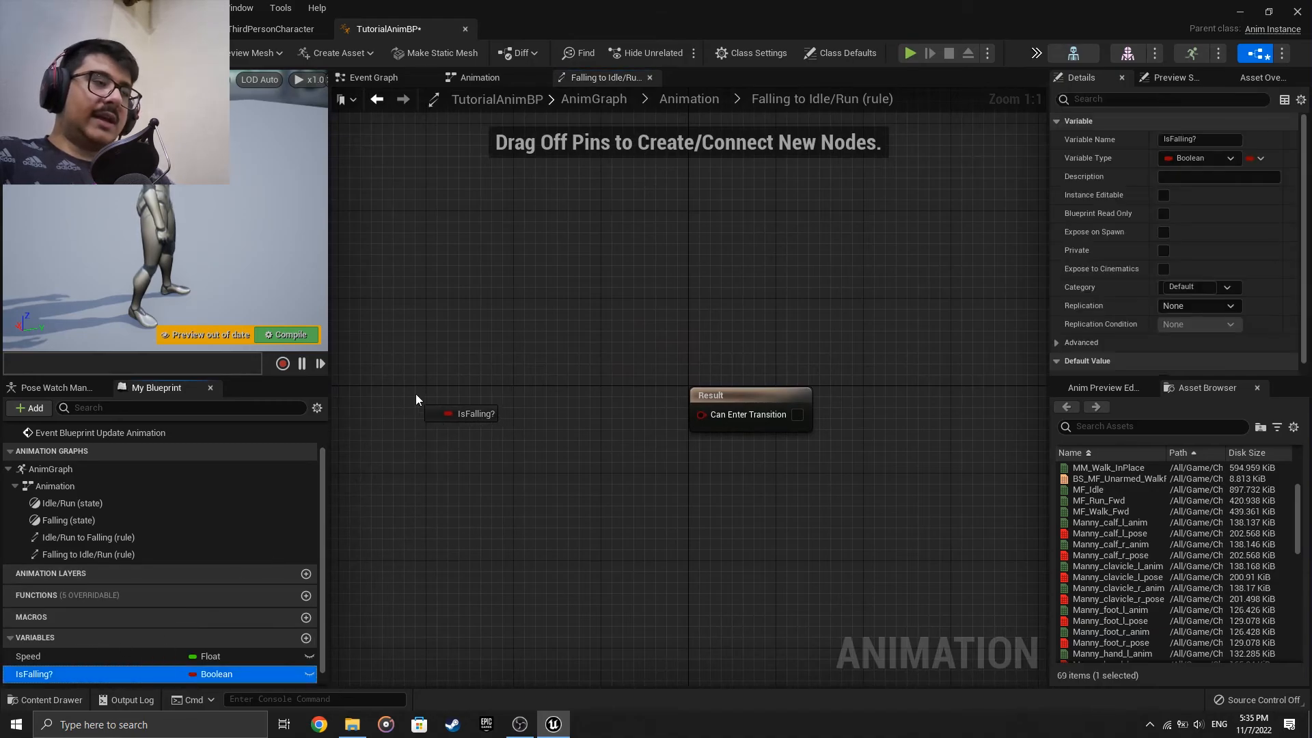
drag(415, 398, 629, 423)
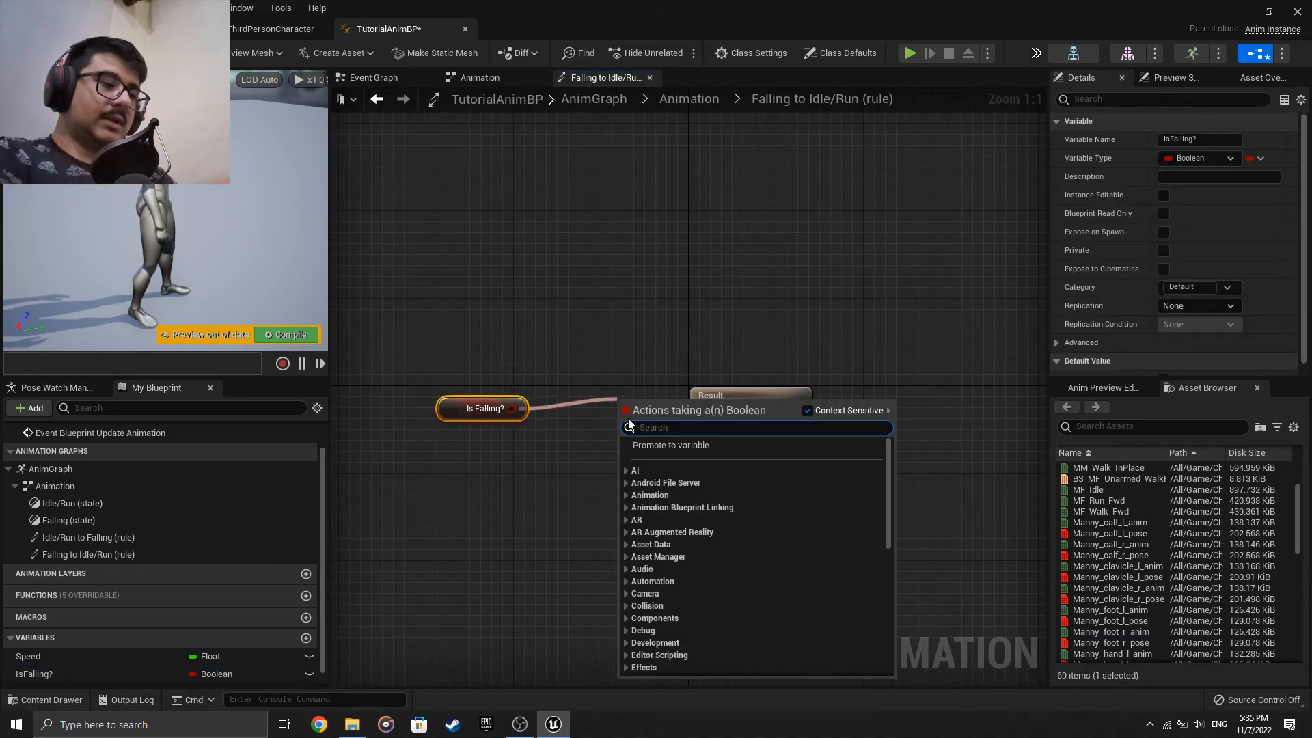
text(not)
key(Return)
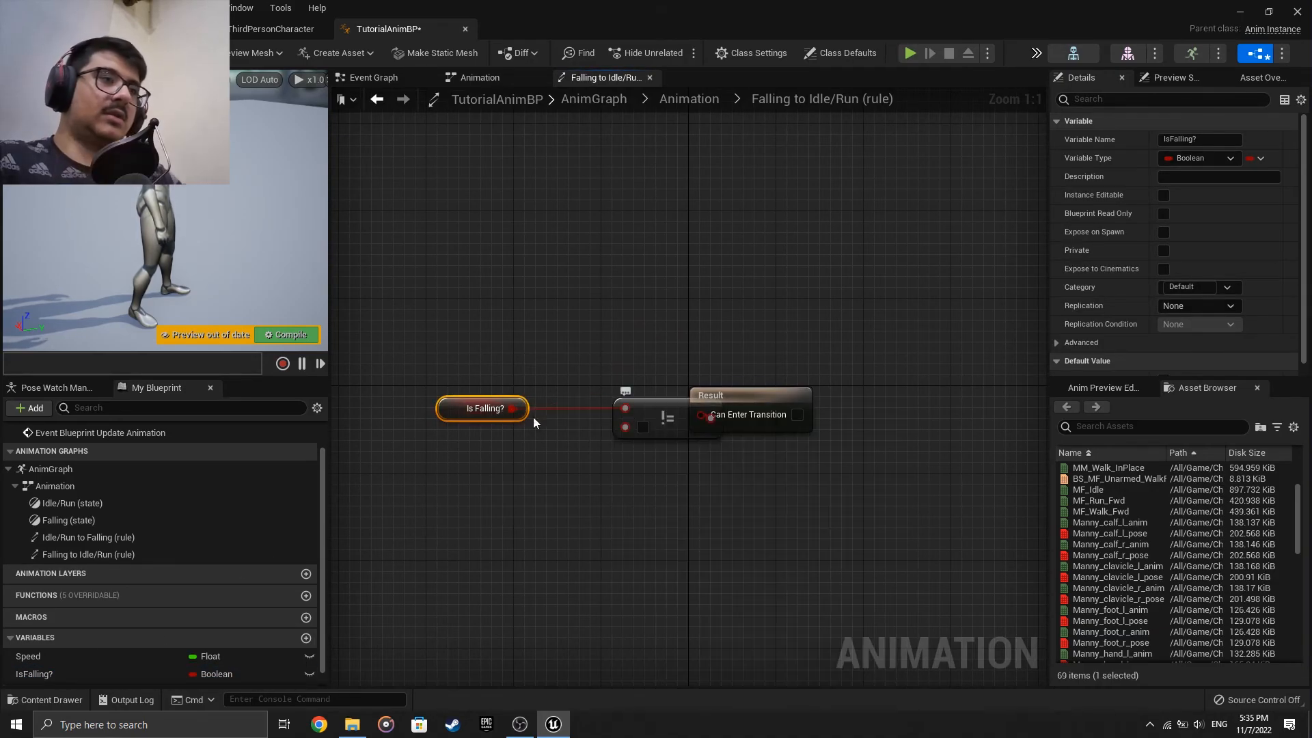
drag(683, 420, 634, 491)
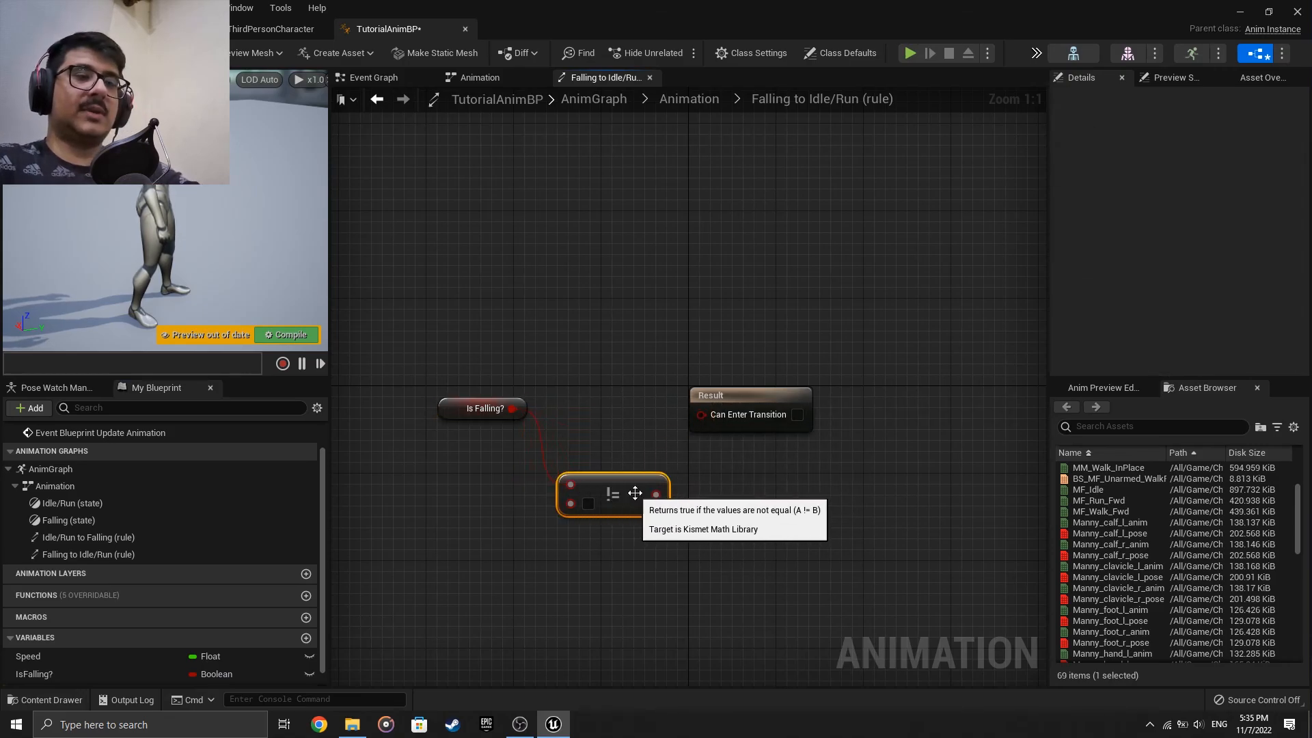
key(Delete)
Add a NOT Boolean node after IsFalling?, connect it to Can Enter Transition, line it up between them, and compile.
drag(516, 410, 587, 423)
text(not boo)
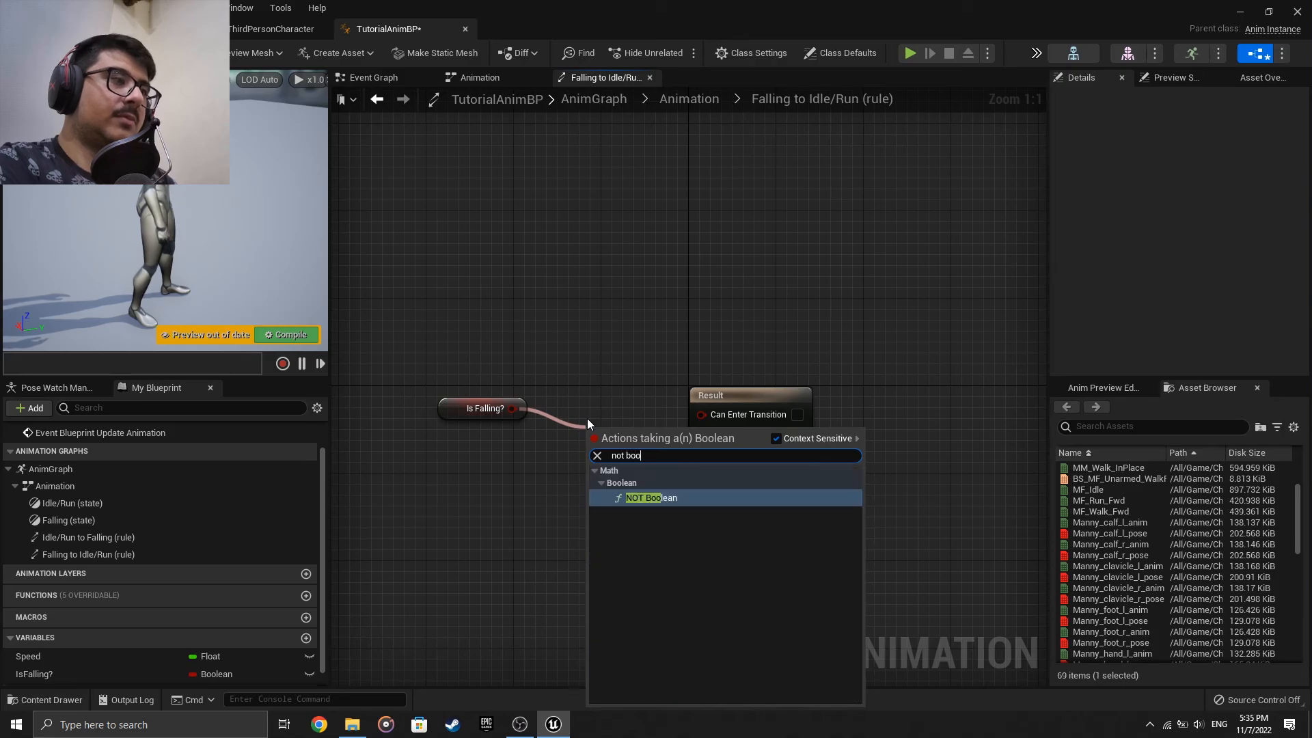
key(Return)
drag(688, 443, 628, 413)
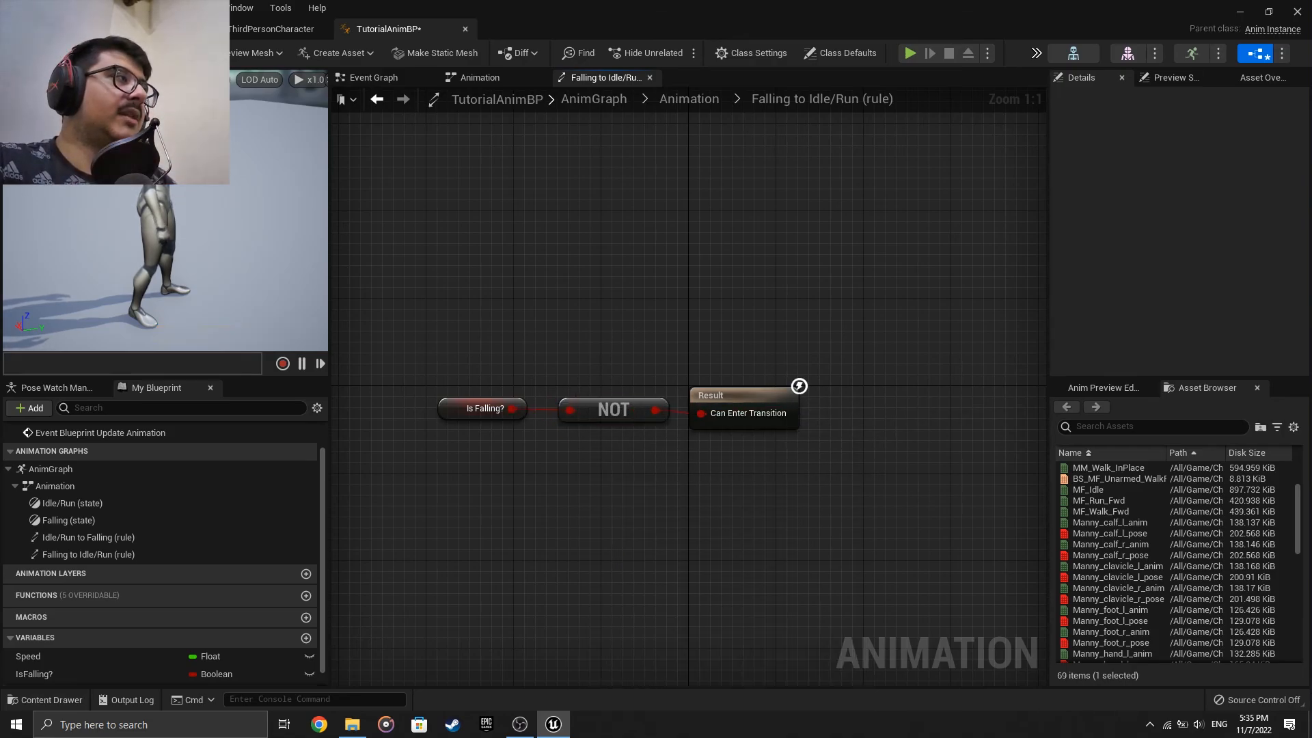
Play the level from the level editor and run and jump with the character to test the falling transitions.
click(96, 29)
click(292, 52)
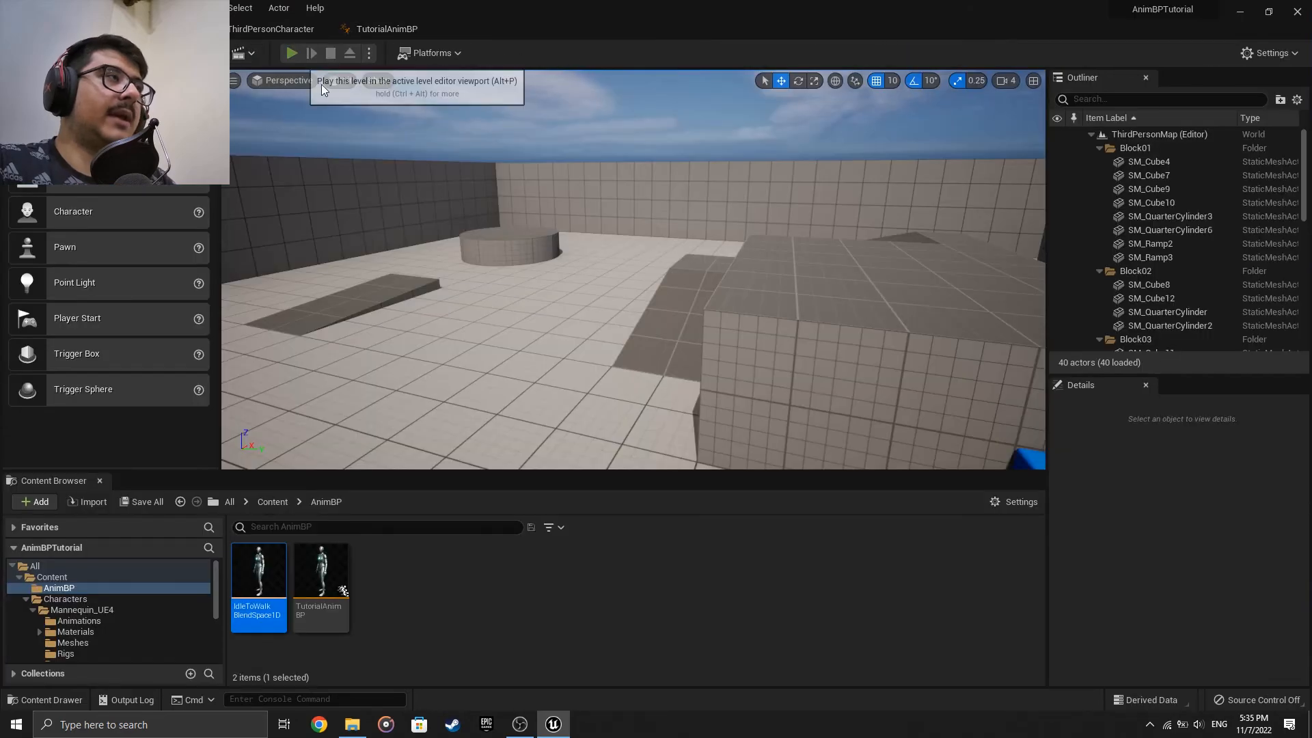
key(w)
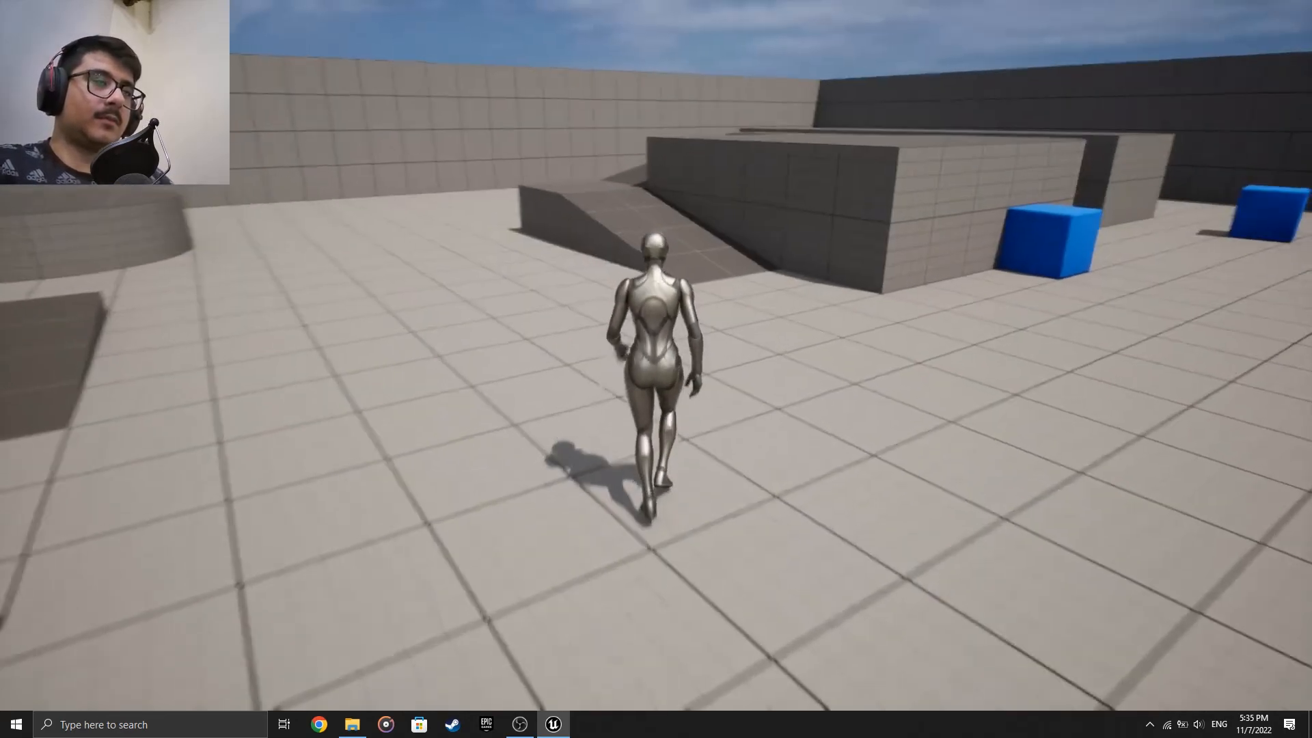
key(space)
key(space)
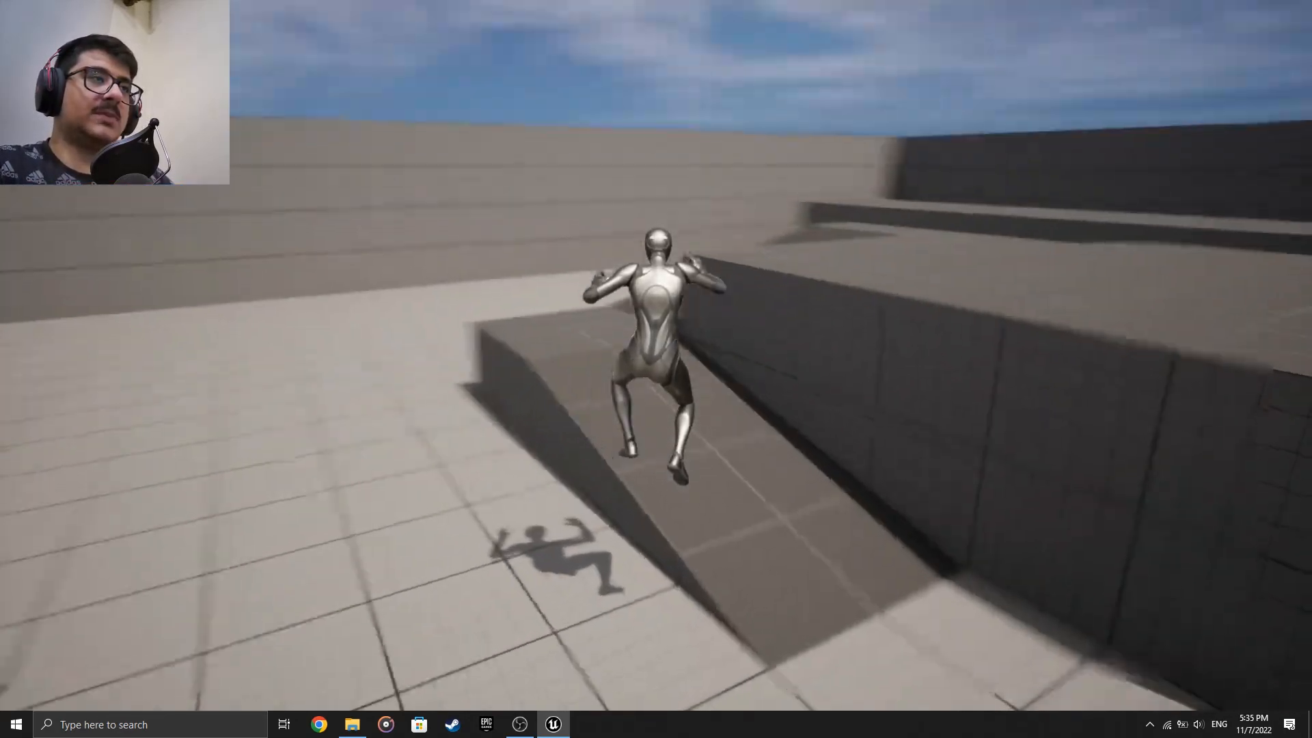
key(space)
key(w)
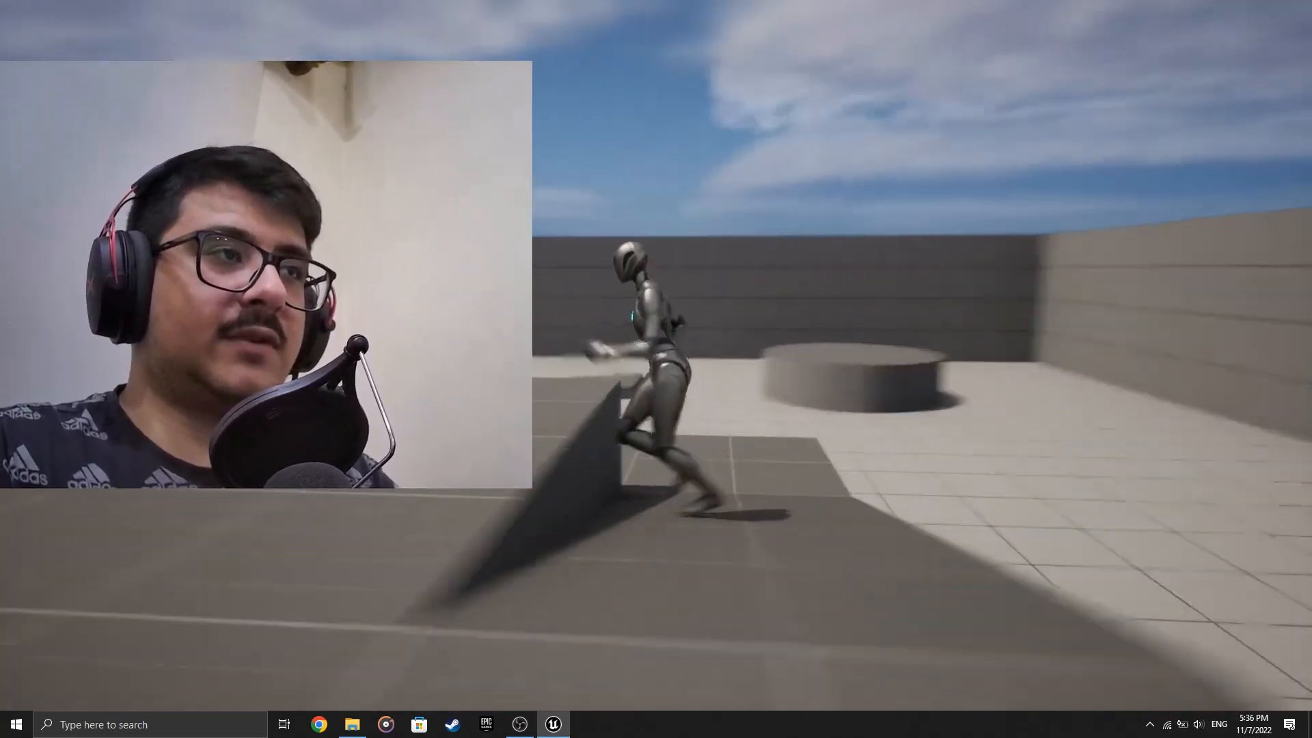